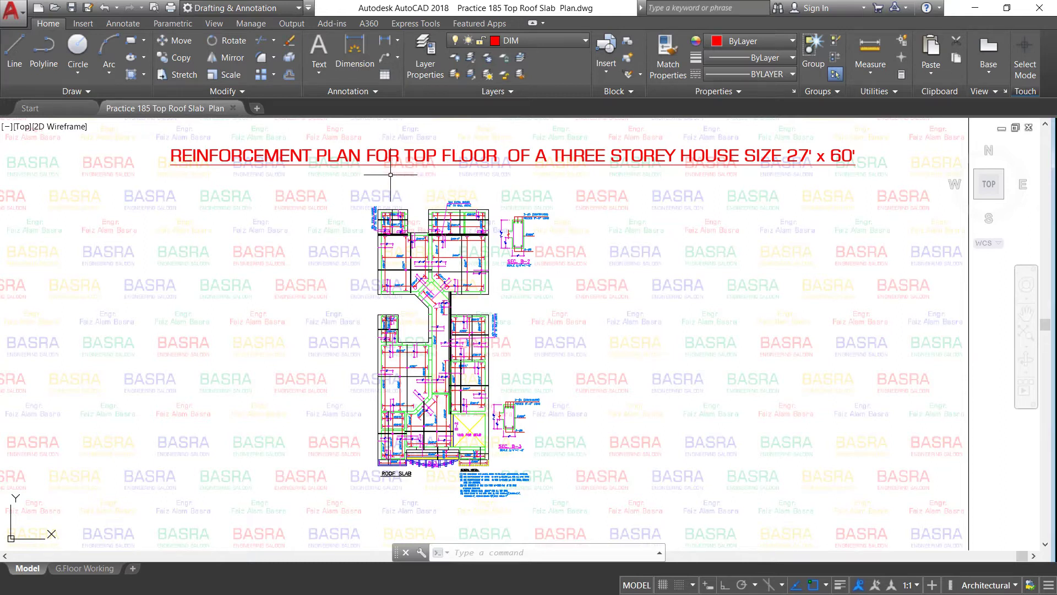
Step: Examine the top floor reinforcement plan's title, overall layout and the slab bars and extra wall bars in its upper rooms
scroll(391, 175, up, 2)
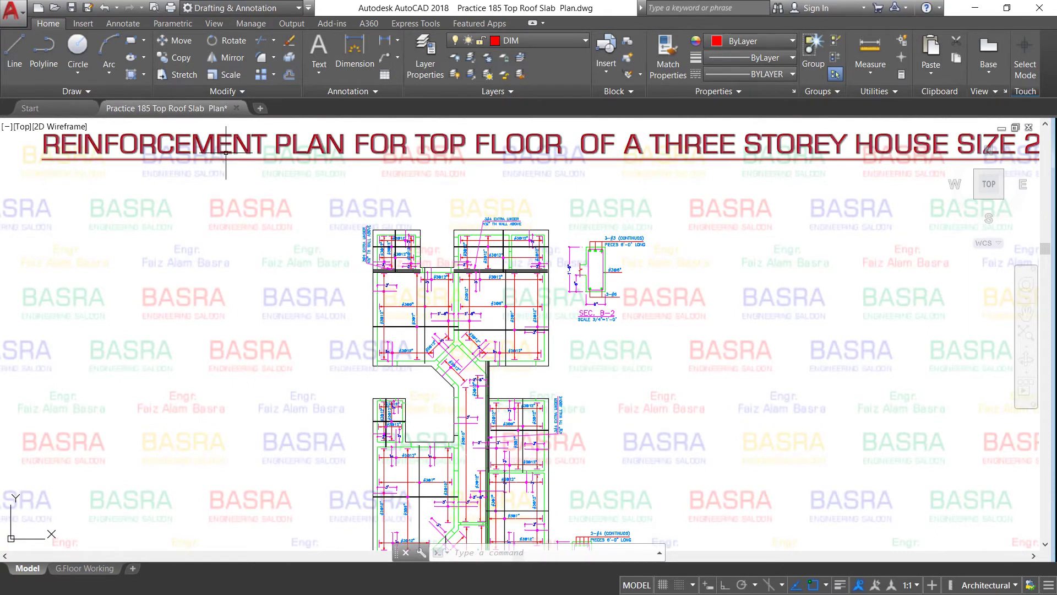
scroll(306, 204, down, 2)
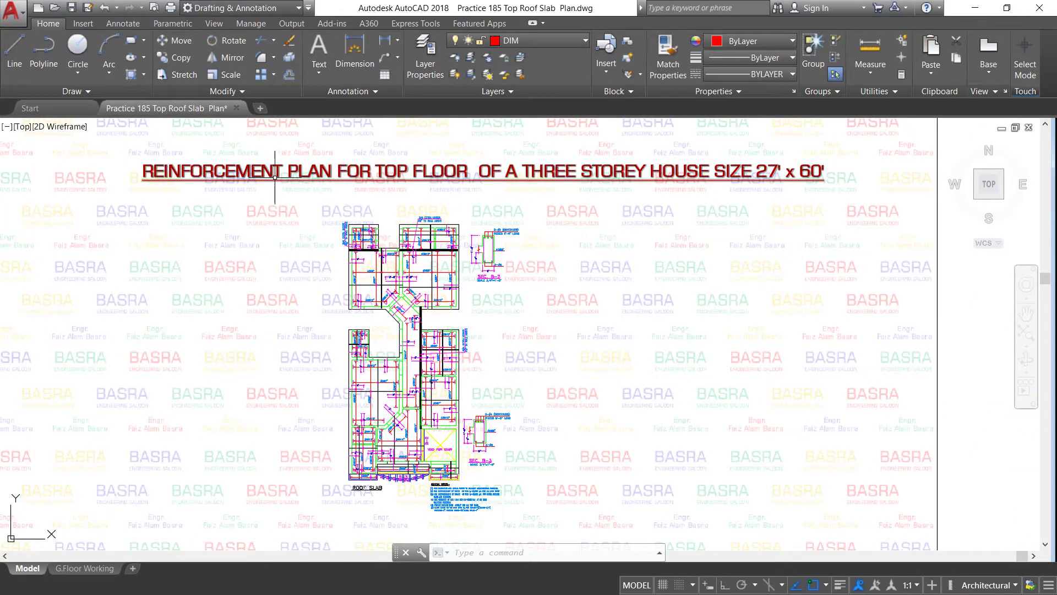
scroll(368, 217, up, 1)
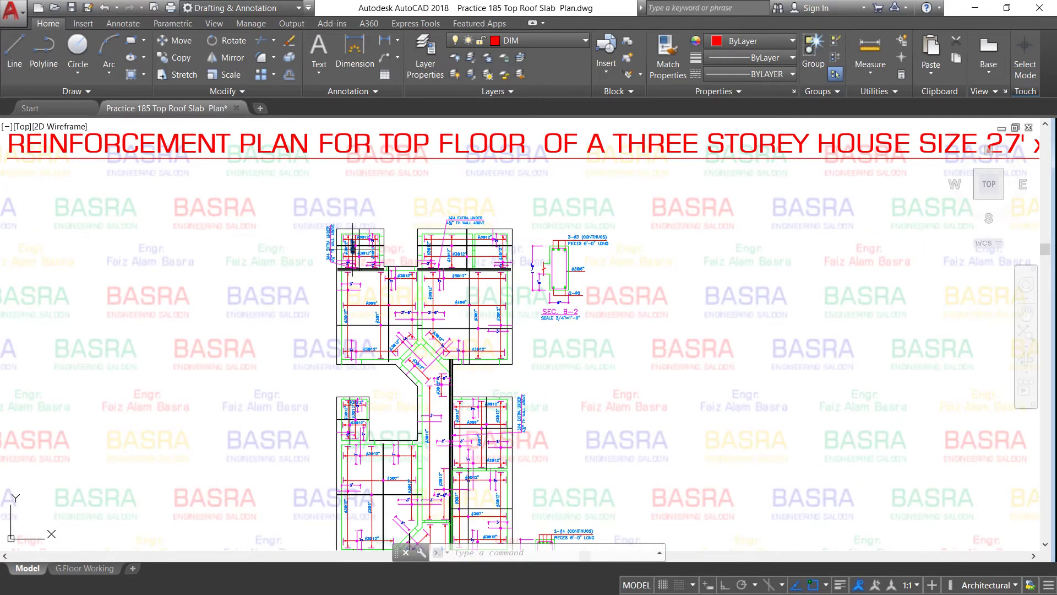
scroll(351, 249, up, 1)
middle_drag(312, 252, 259, 225)
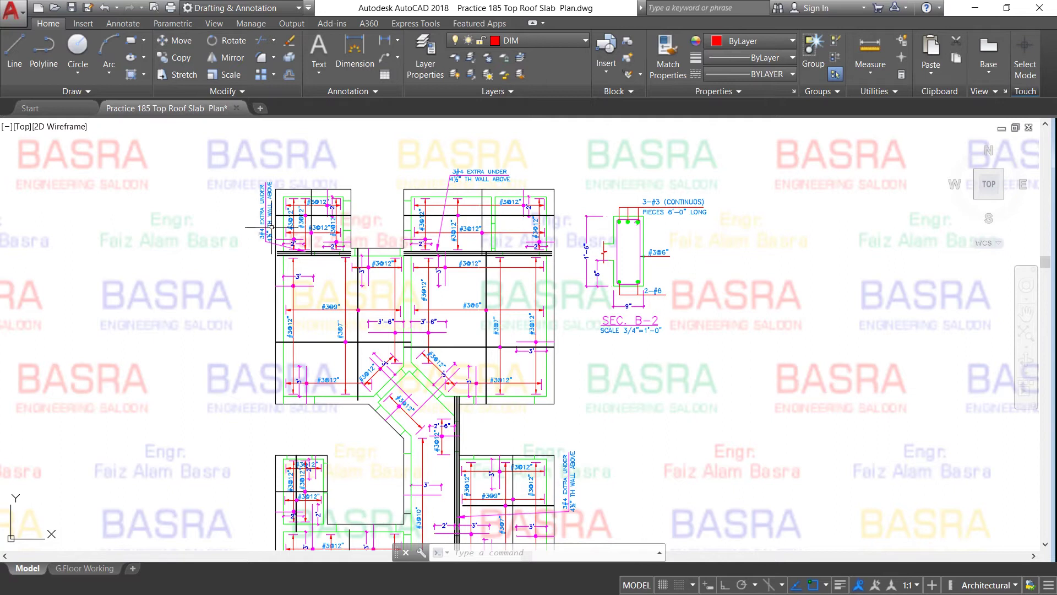
scroll(270, 215, down, 4)
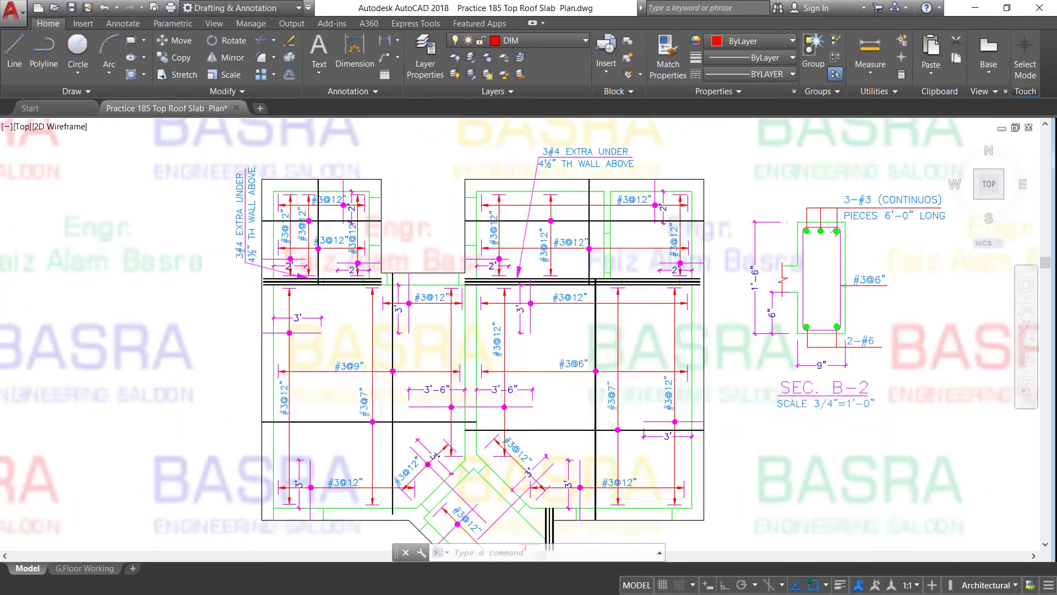
scroll(303, 216, down, 3)
scroll(302, 313, up, 1)
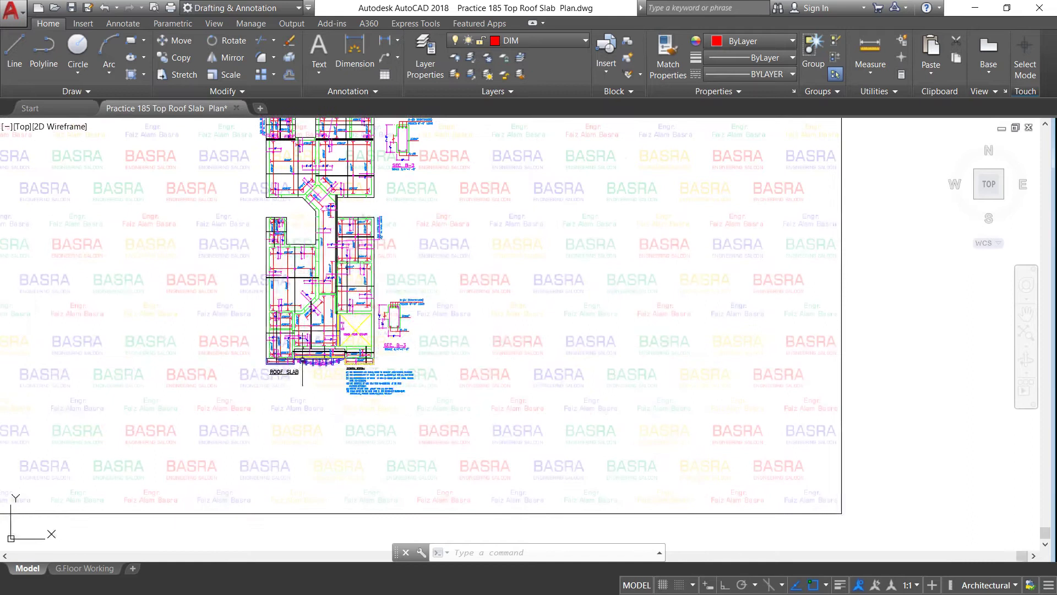
Step: Examine the reinforcement at the front of the roof slab, around the curved projection, beam B-3 and the adjoining hatched-edge slabs
scroll(289, 363, up, 7)
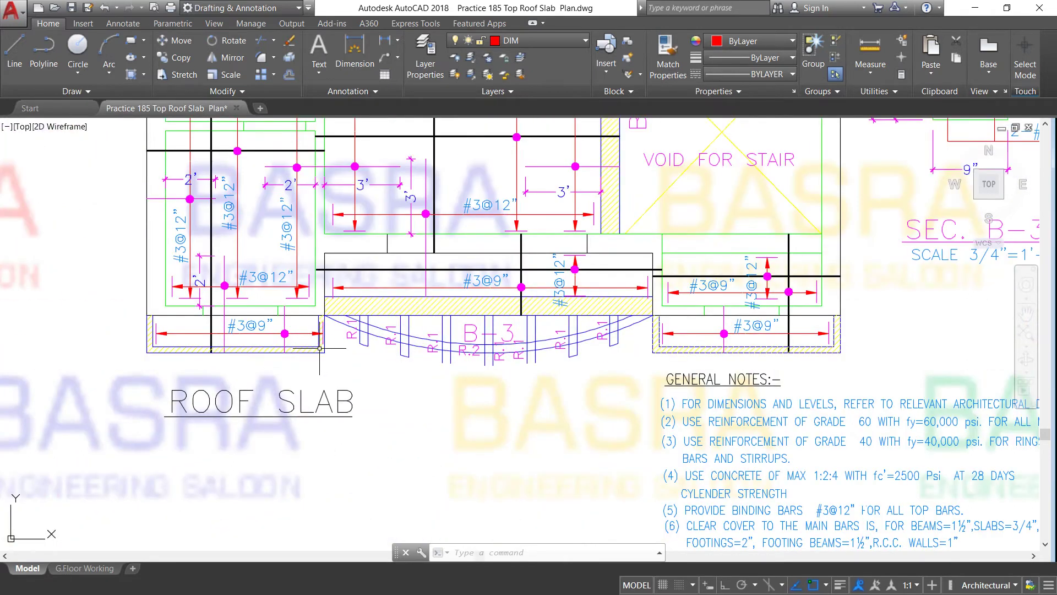
scroll(307, 336, up, 2)
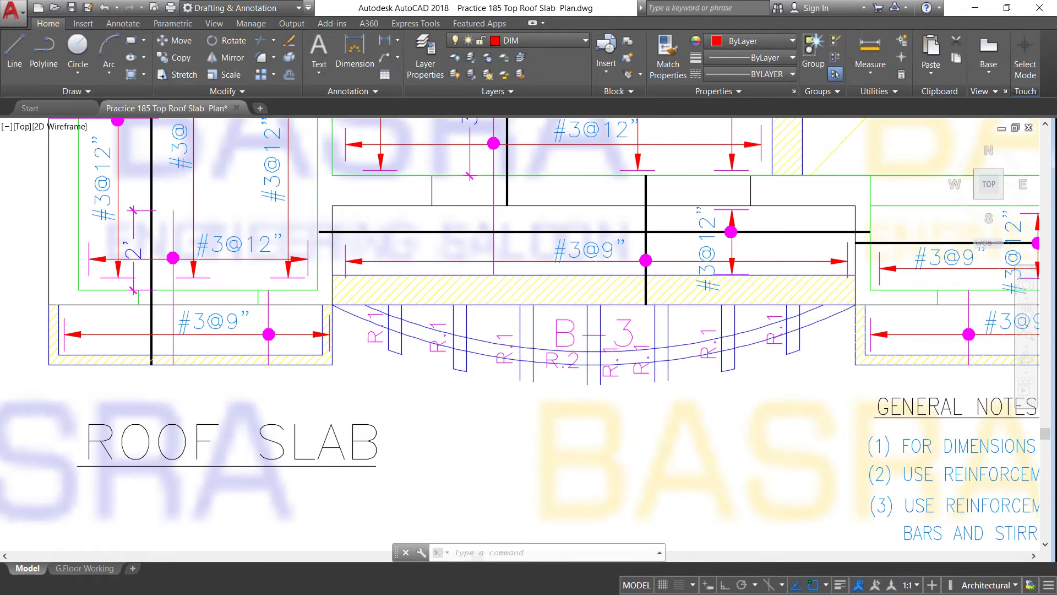
scroll(342, 349, down, 1)
scroll(375, 349, up, 3)
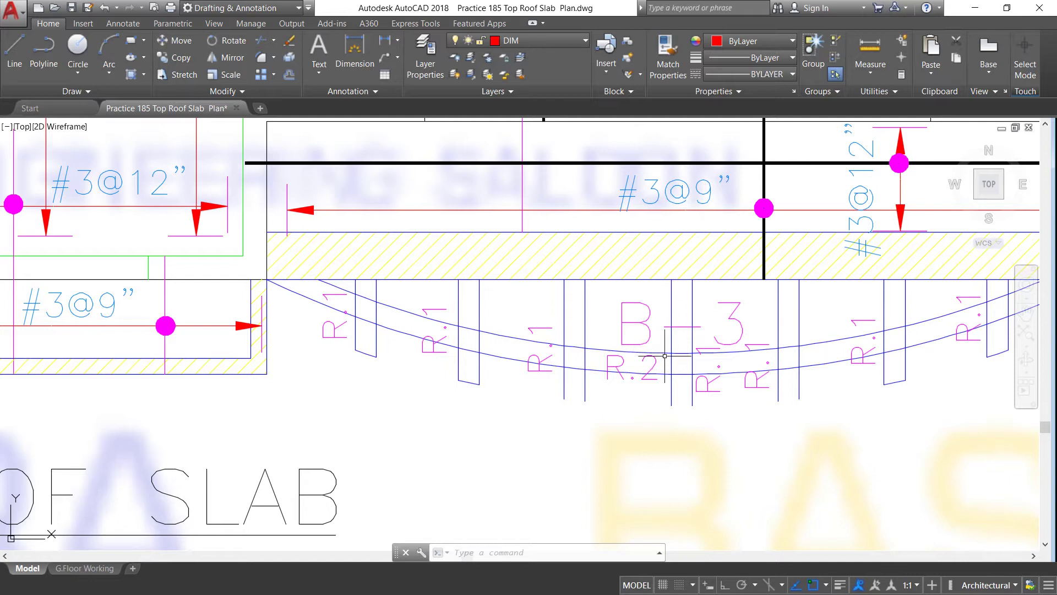
scroll(363, 314, down, 2)
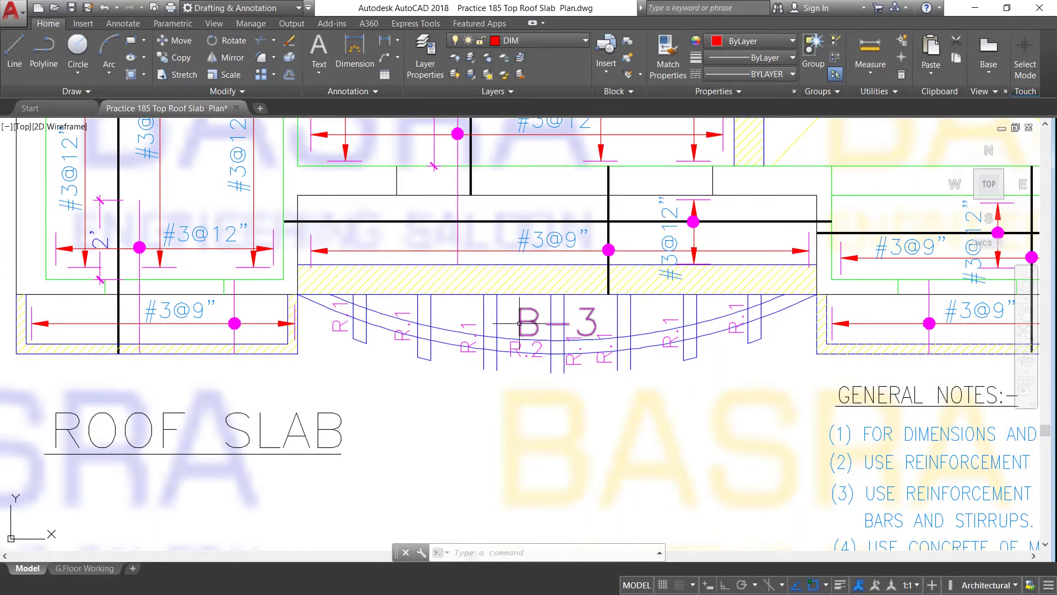
scroll(520, 322, down, 2)
scroll(261, 400, up, 2)
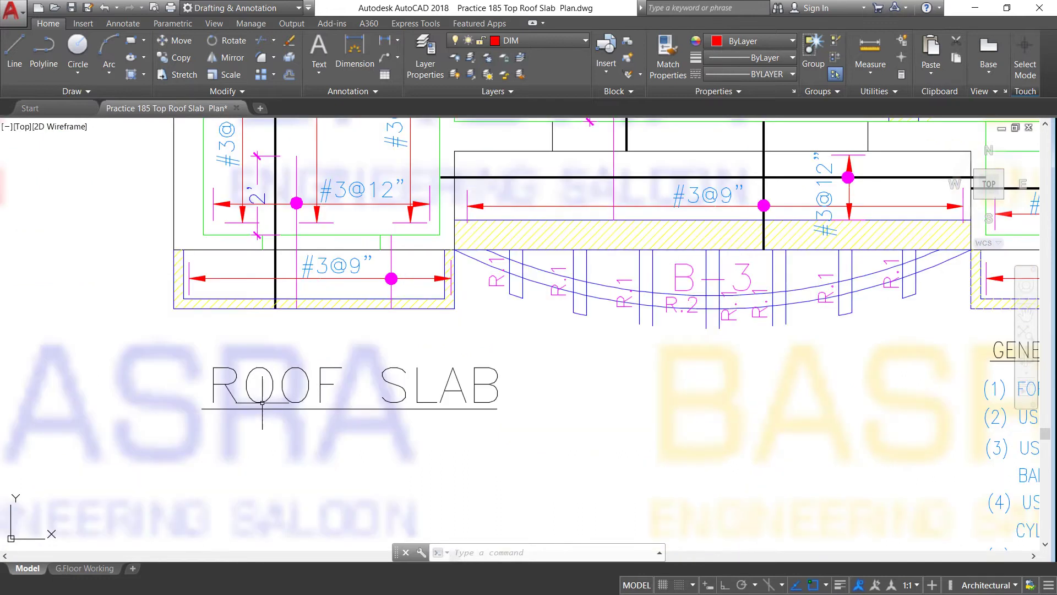
scroll(229, 400, down, 2)
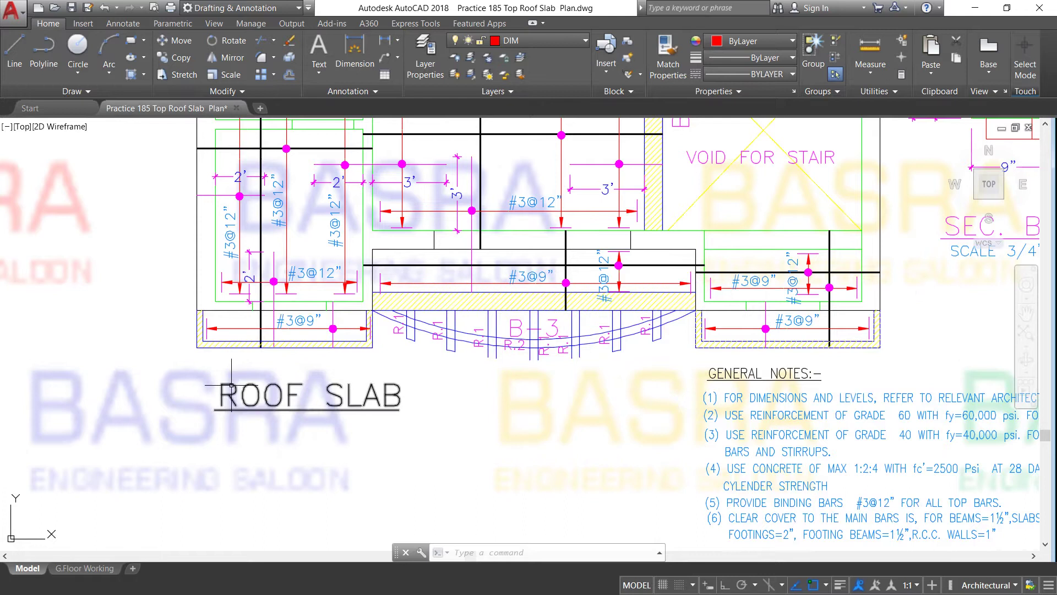
scroll(814, 287, up, 2)
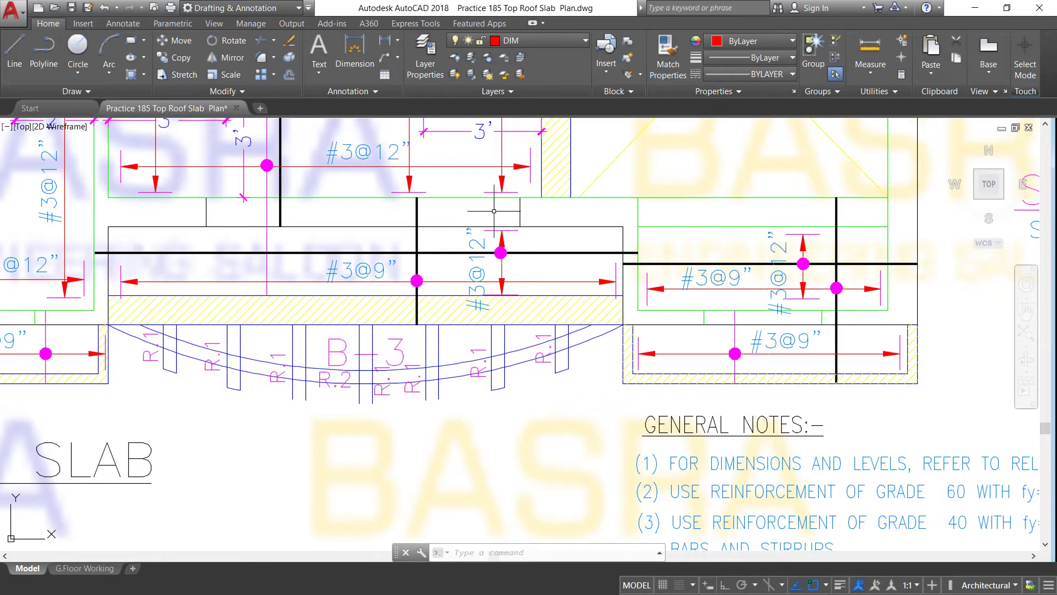
scroll(771, 288, down, 2)
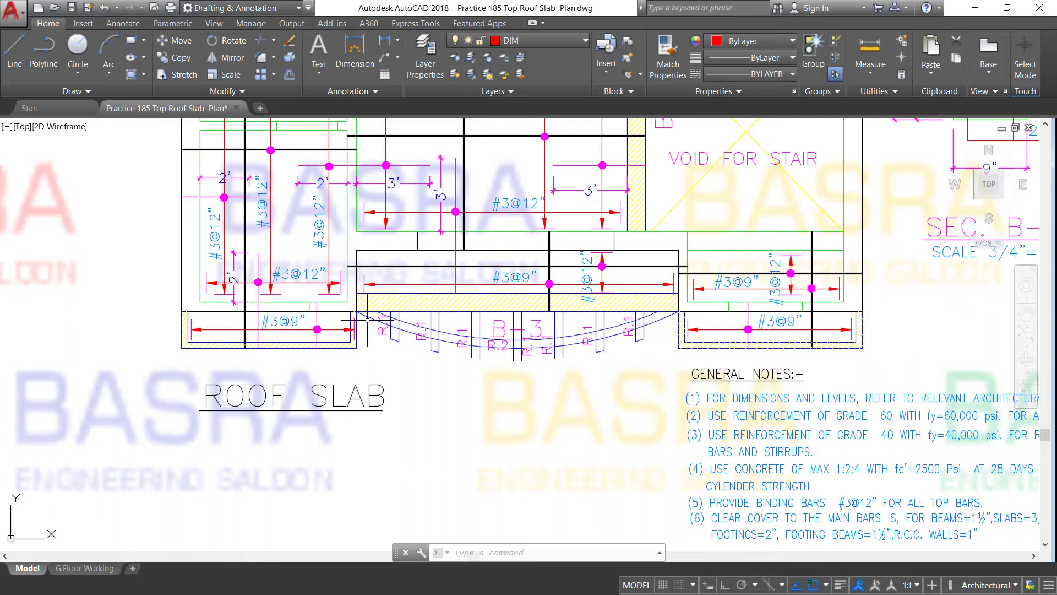
scroll(368, 319, up, 2)
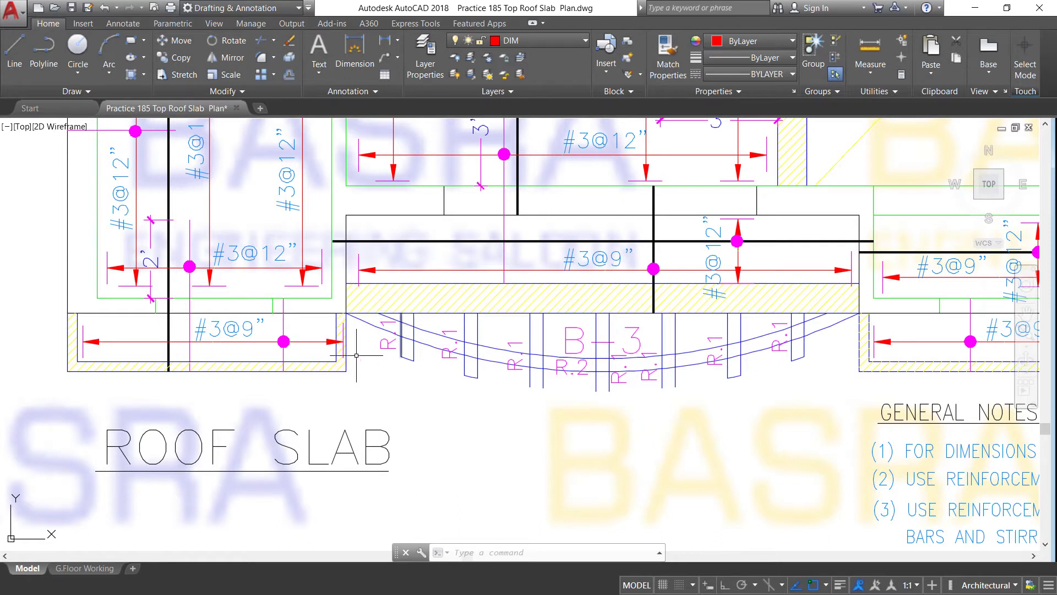
scroll(348, 423, down, 2)
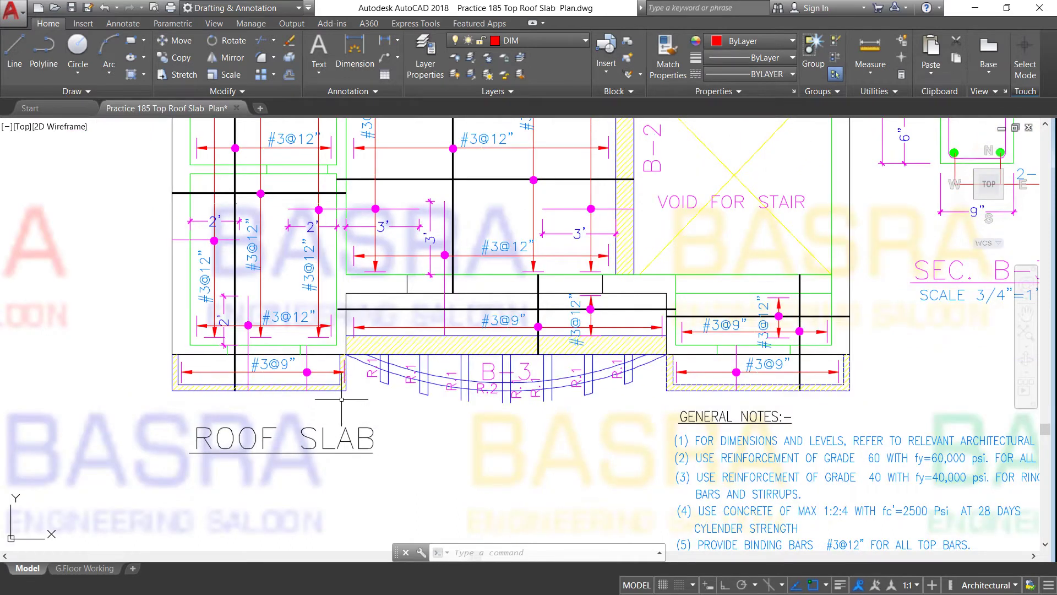
scroll(369, 404, up, 2)
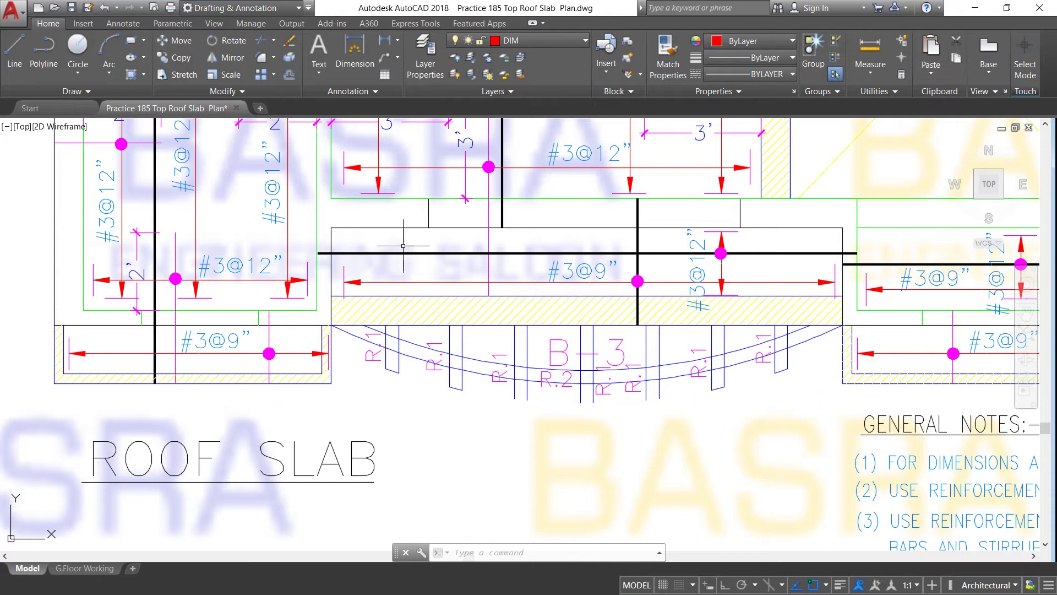
Step: Examine the extra bars under the wall beside the corridor and the slab reinforcement in the neighbouring middle rooms
scroll(331, 292, down, 5)
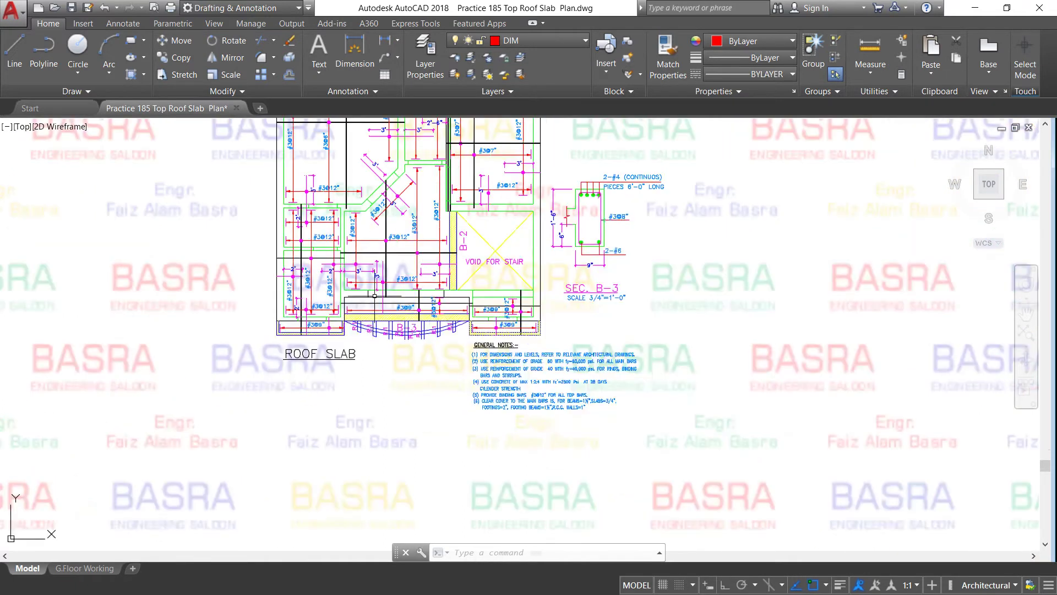
scroll(452, 165, up, 2)
scroll(452, 182, up, 4)
scroll(413, 276, down, 4)
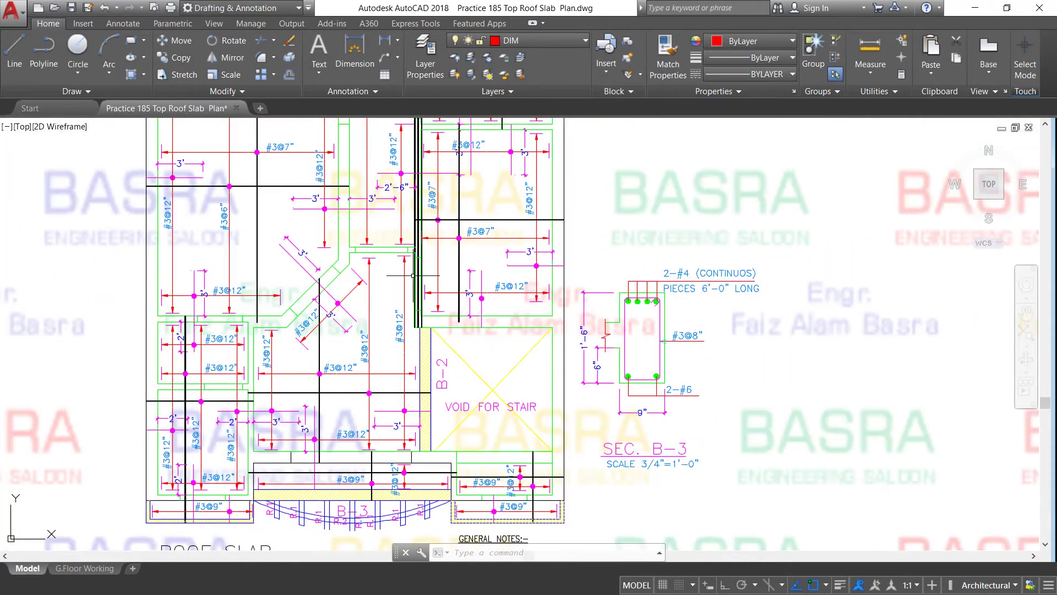
scroll(411, 194, up, 4)
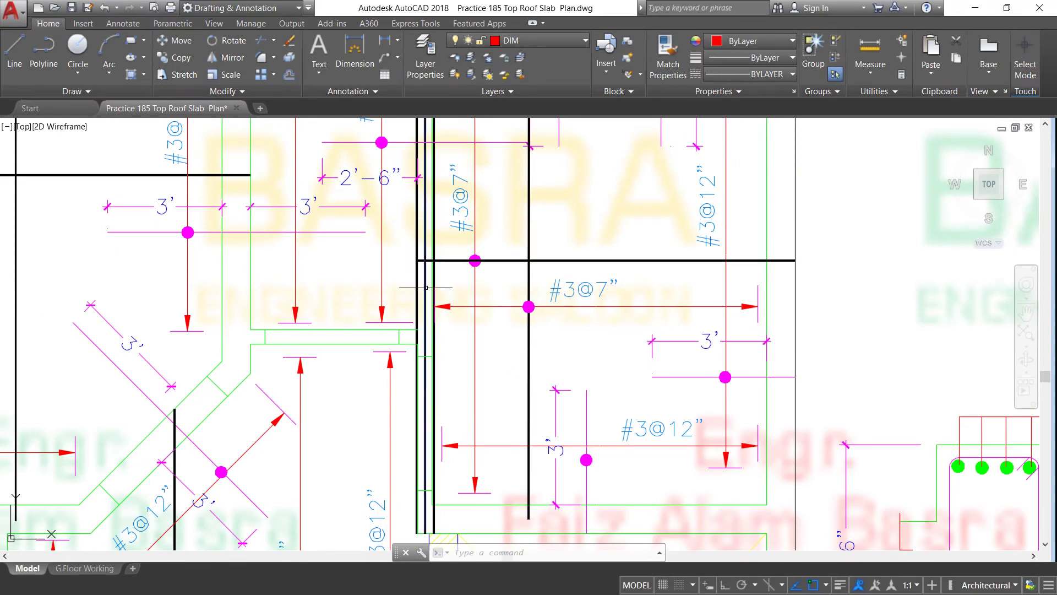
scroll(427, 287, down, 2)
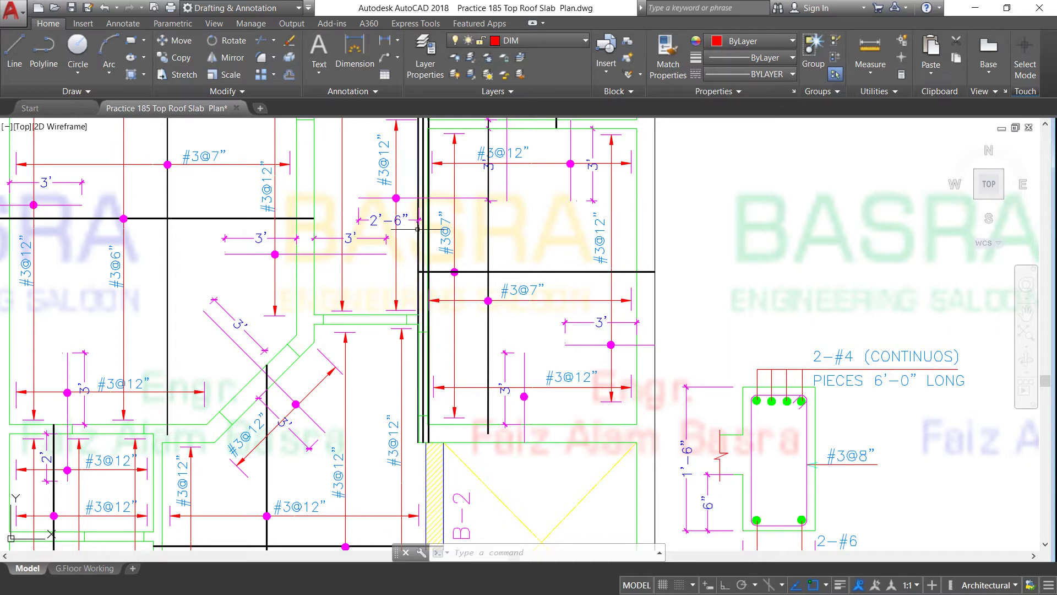
scroll(408, 286, up, 2)
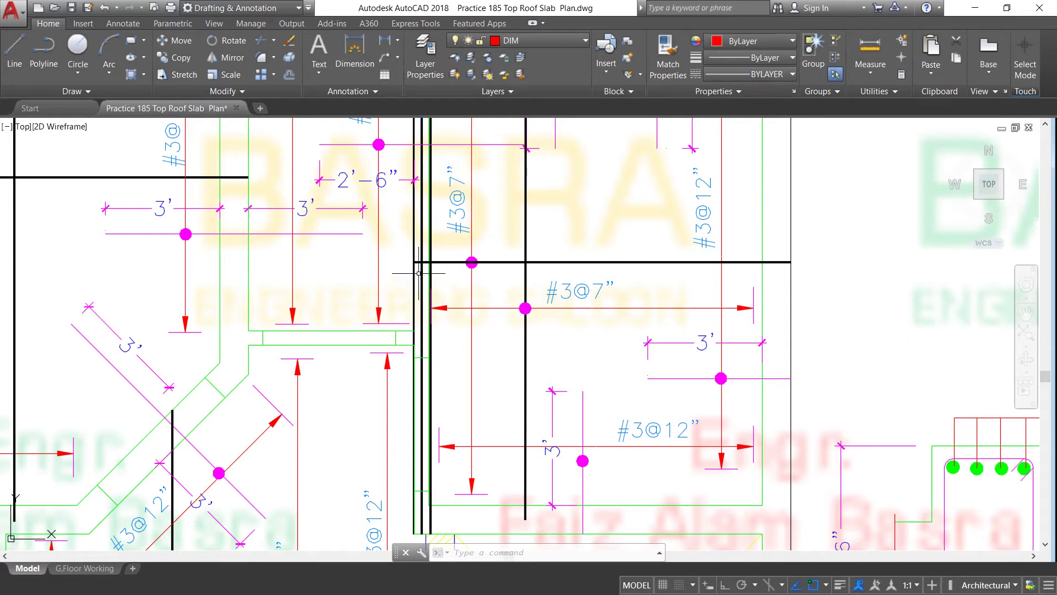
scroll(419, 273, down, 5)
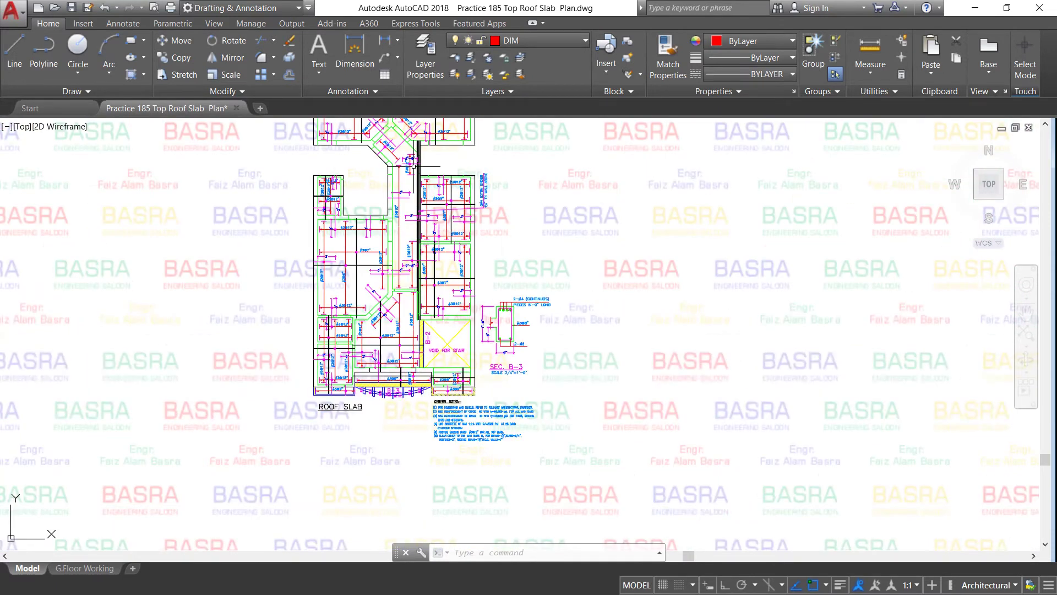
scroll(411, 152, up, 5)
scroll(330, 216, down, 3)
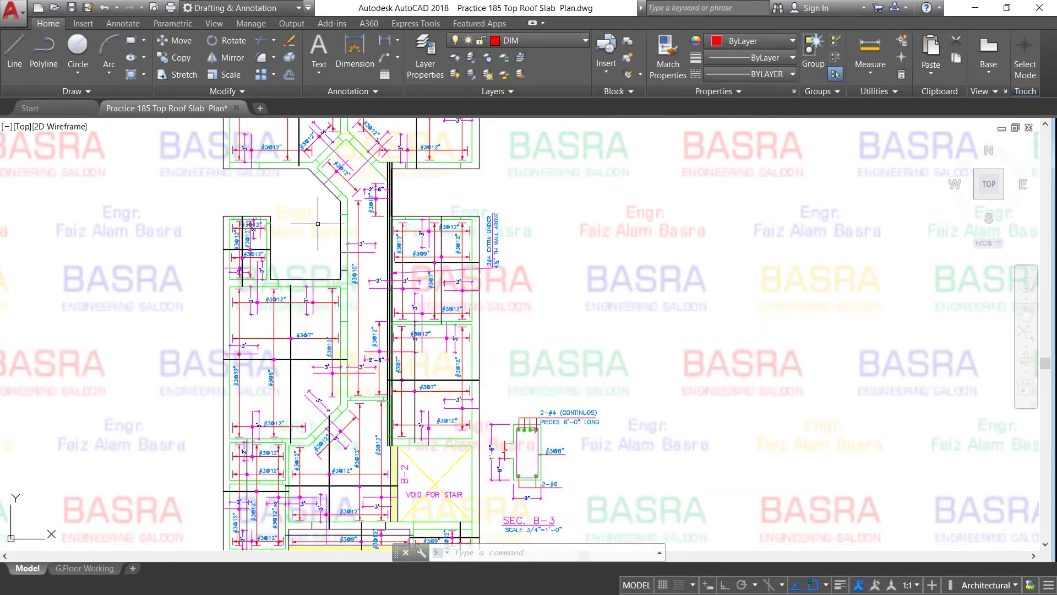
scroll(327, 298, down, 3)
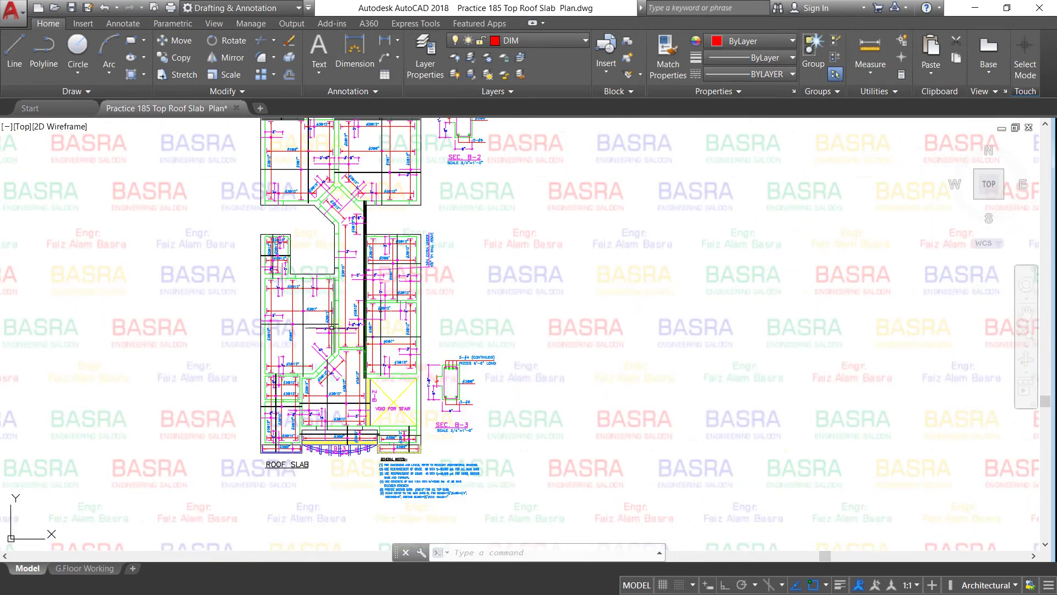
scroll(330, 333, up, 3)
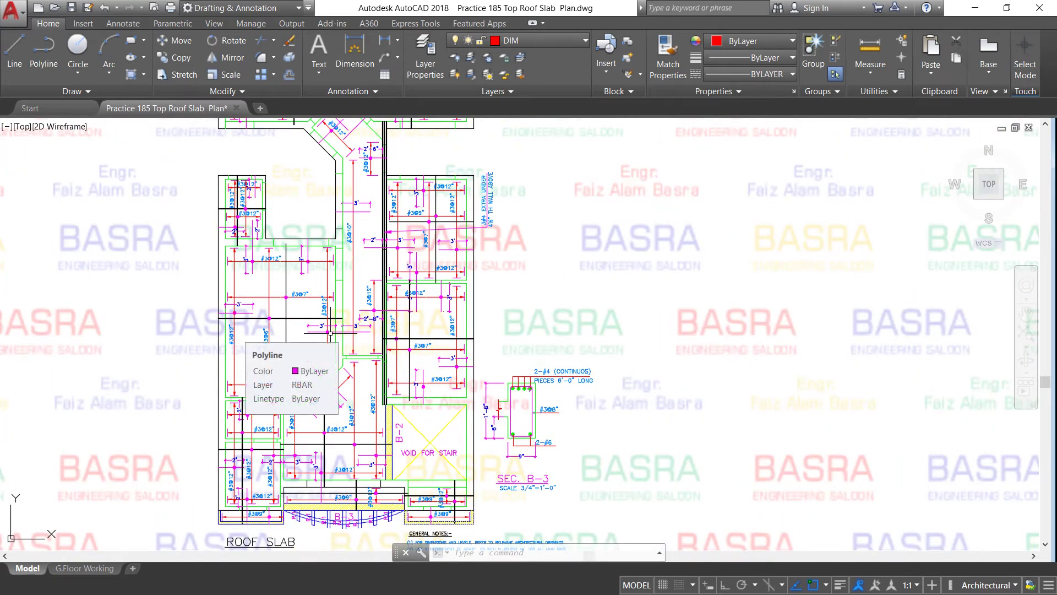
scroll(303, 320, up, 2)
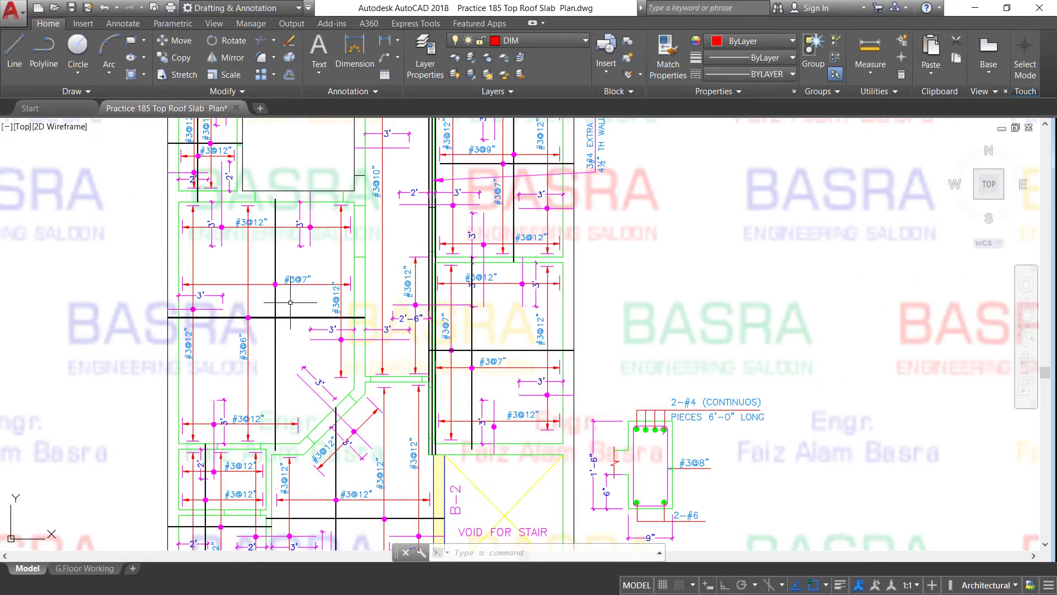
scroll(285, 300, down, 3)
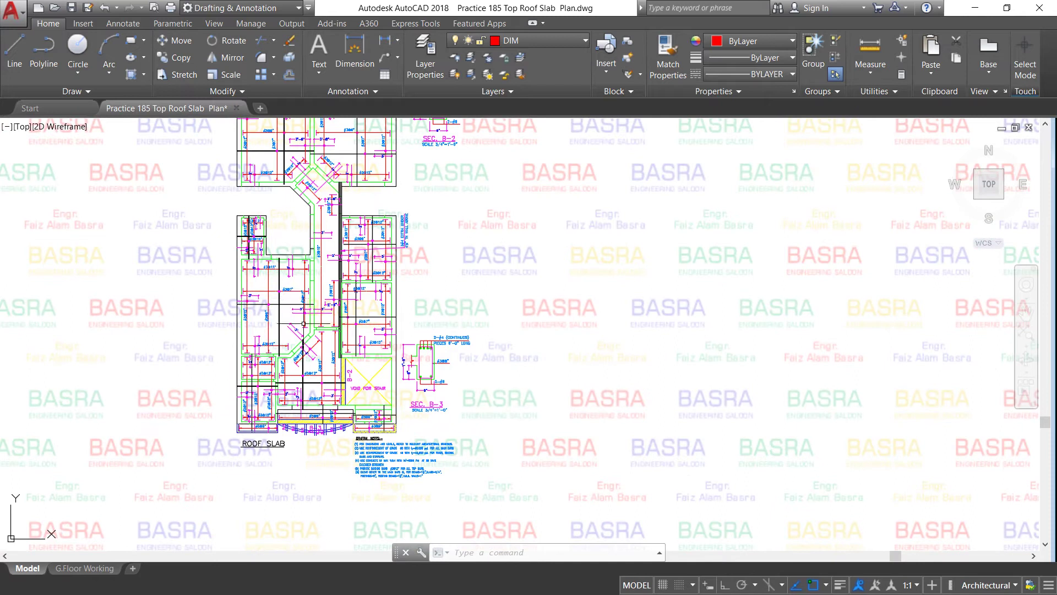
scroll(309, 300, down, 2)
Step: Locate beam B-3 on the plan and examine its cross-section detail, including the top bars, bottom bars, stirrups and dimensions
scroll(302, 421, up, 5)
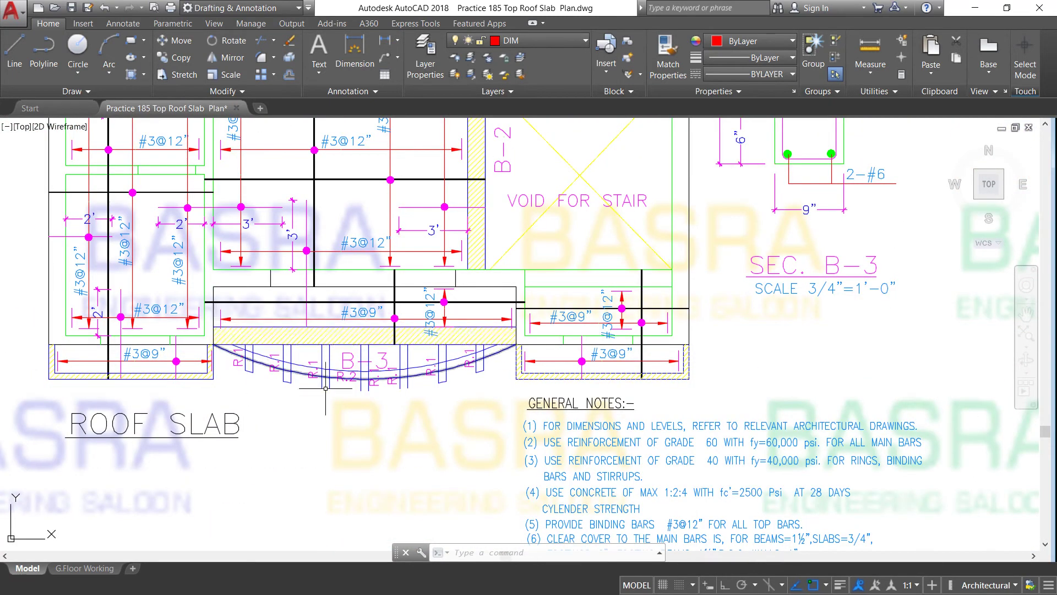
scroll(351, 352, down, 2)
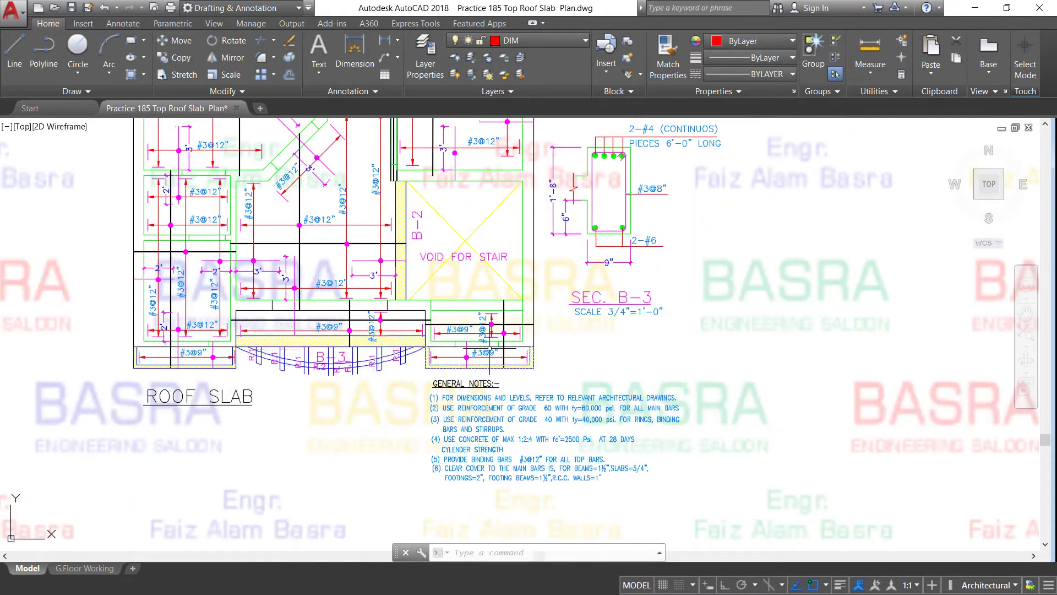
scroll(628, 237, down, 2)
scroll(632, 236, up, 4)
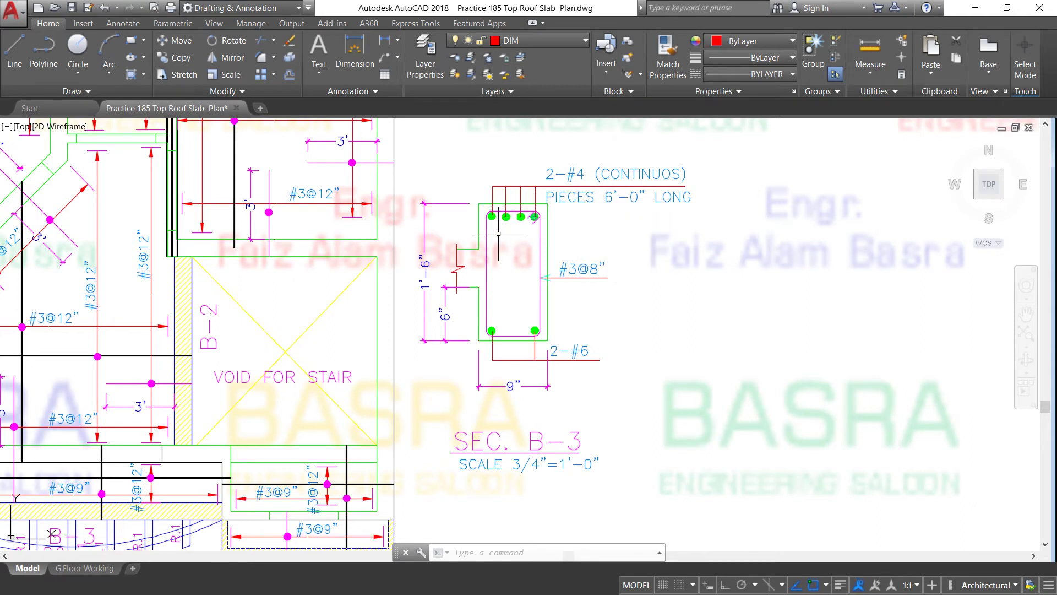
scroll(495, 224, down, 1)
scroll(487, 322, up, 1)
scroll(516, 288, up, 1)
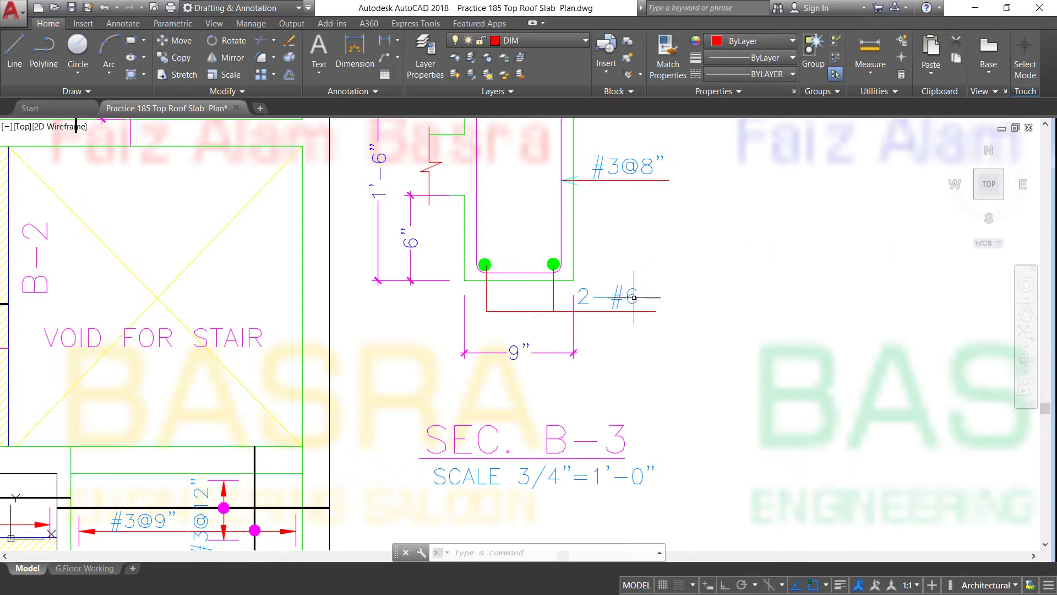
mouse_move(634, 296)
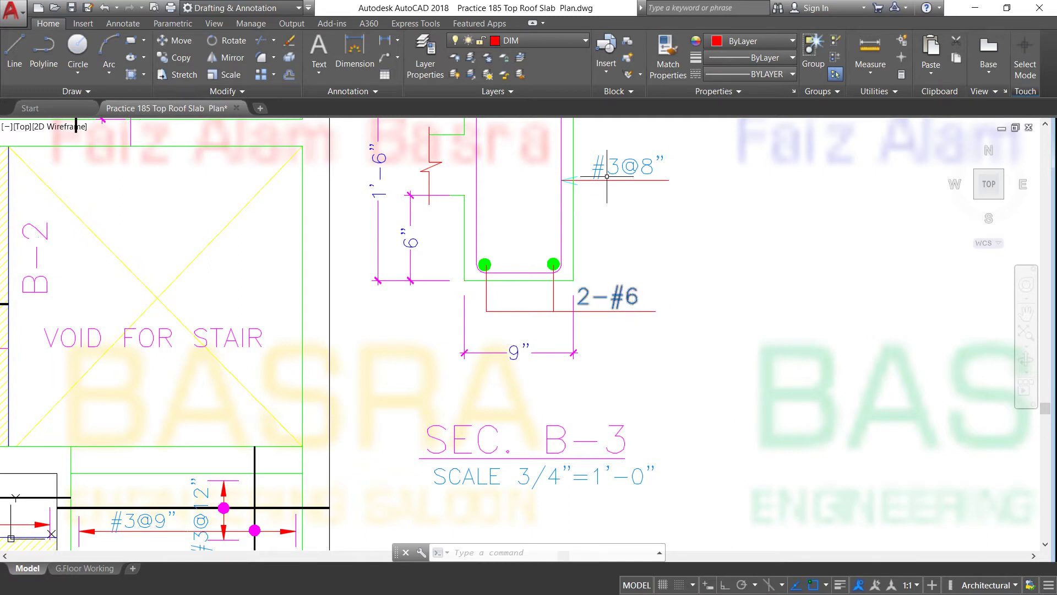
scroll(528, 321, down, 2)
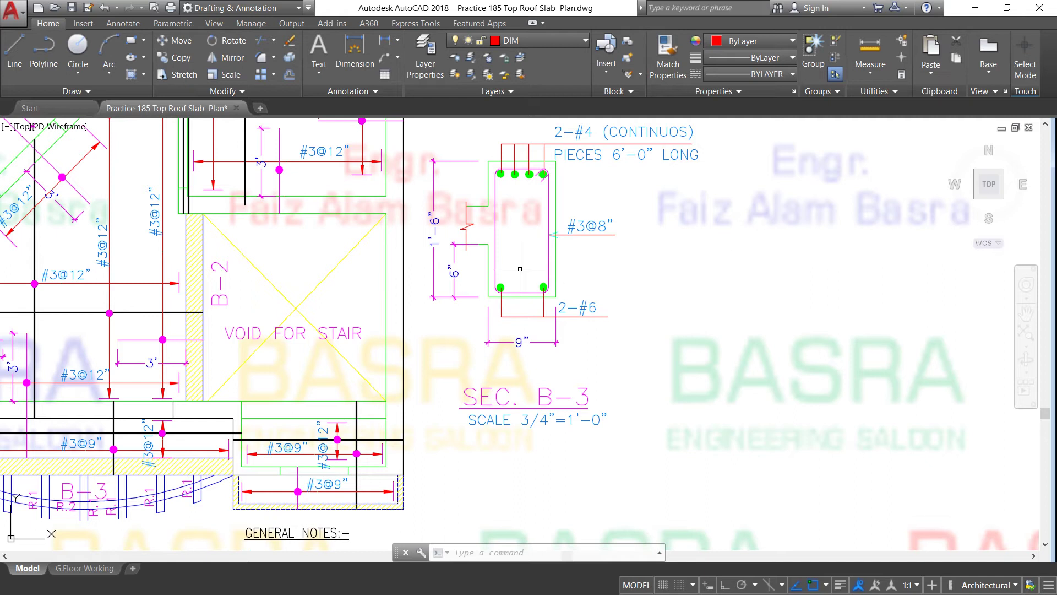
scroll(503, 291, up, 2)
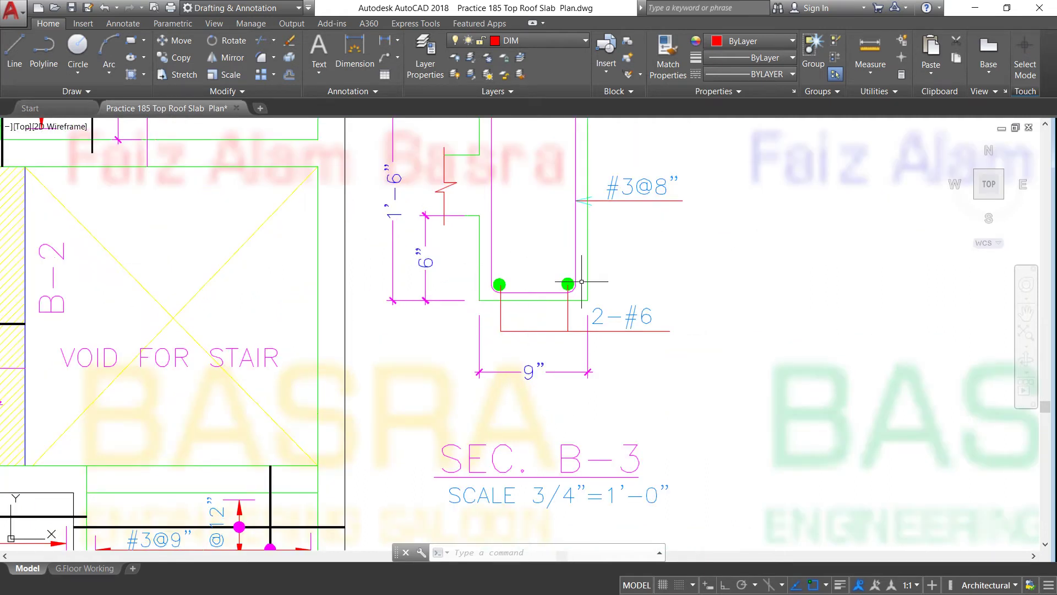
Step: Examine the bottom bars in section B-3, plus the top bars and the stirrup hook around the corner bar
scroll(582, 268, up, 2)
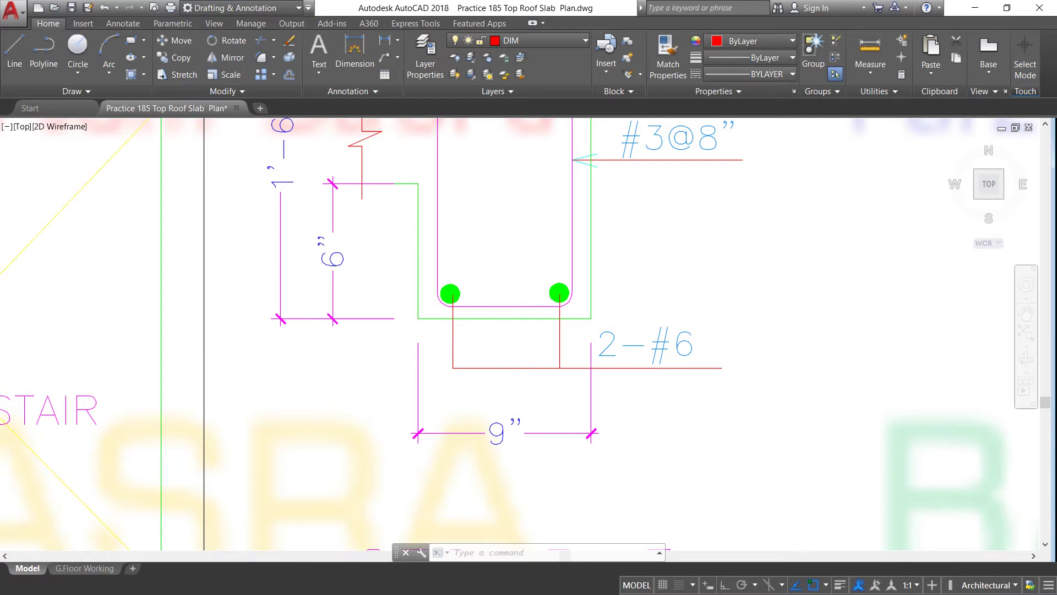
scroll(547, 313, down, 4)
scroll(491, 223, up, 4)
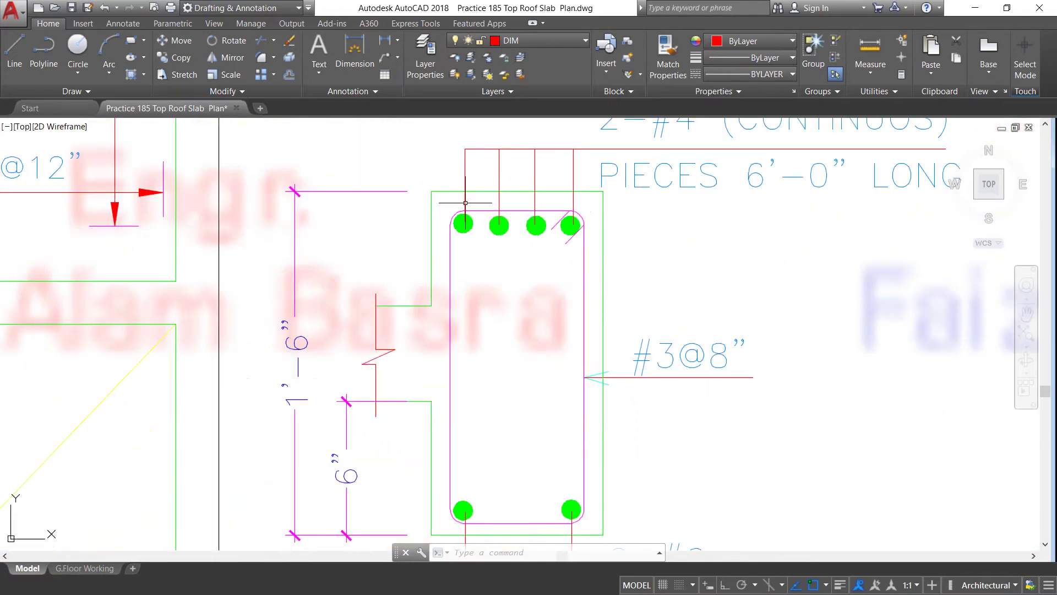
scroll(583, 206, up, 5)
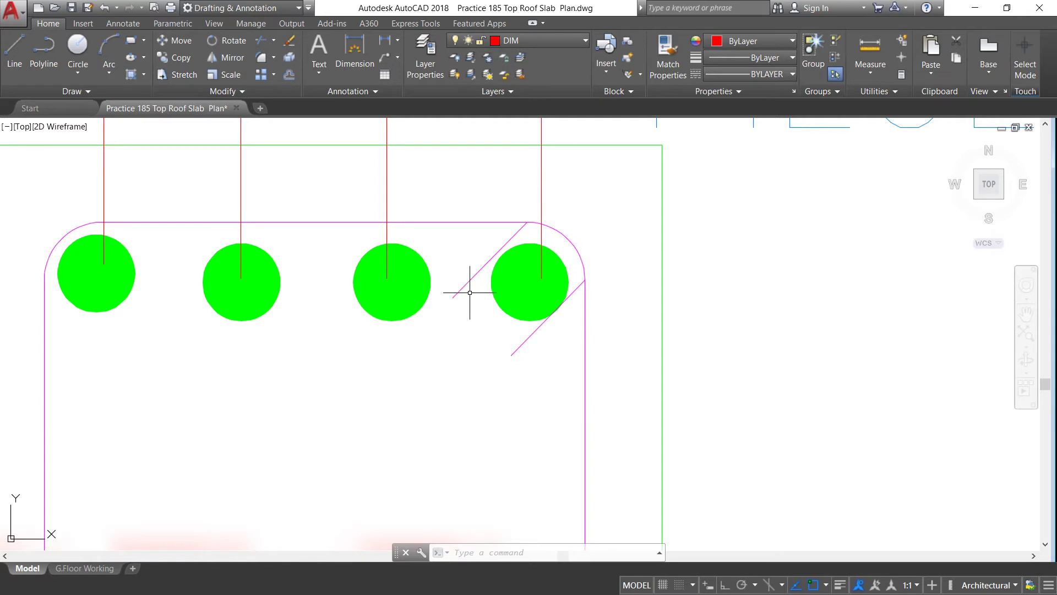
scroll(467, 288, down, 2)
scroll(463, 281, up, 2)
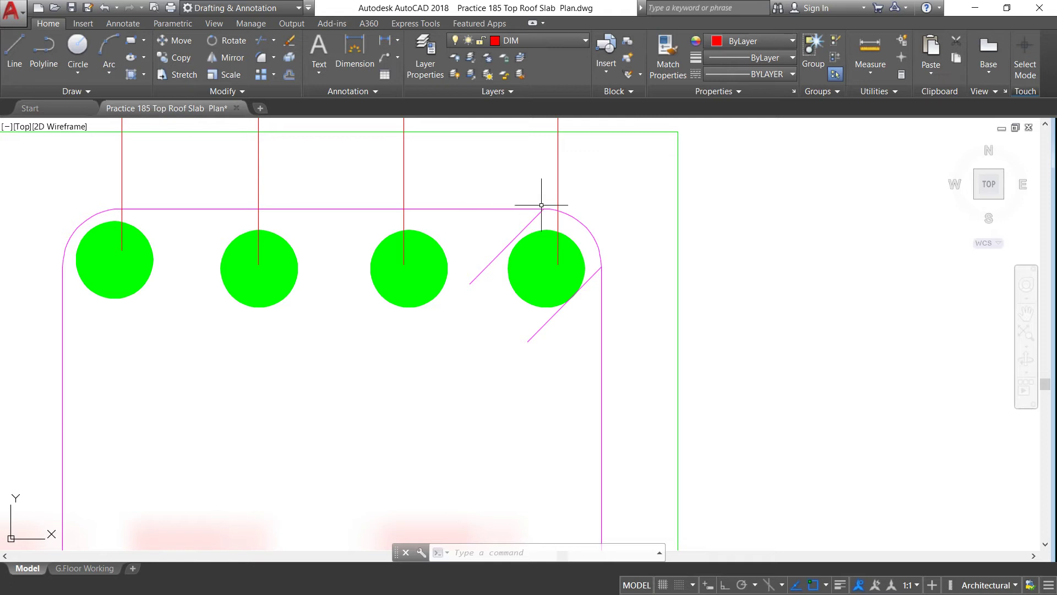
scroll(493, 185, down, 2)
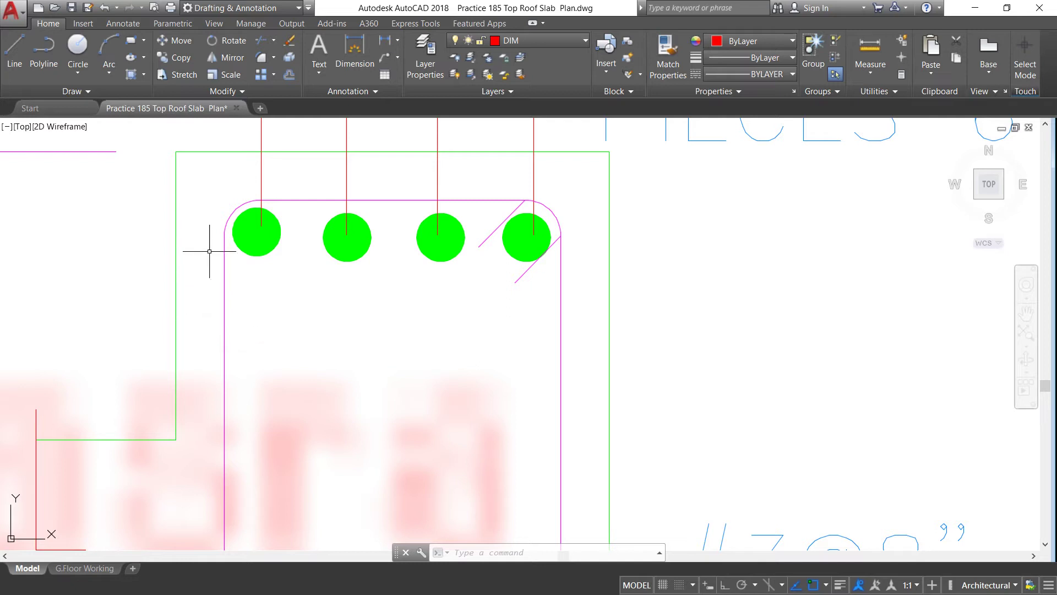
scroll(237, 194, down, 3)
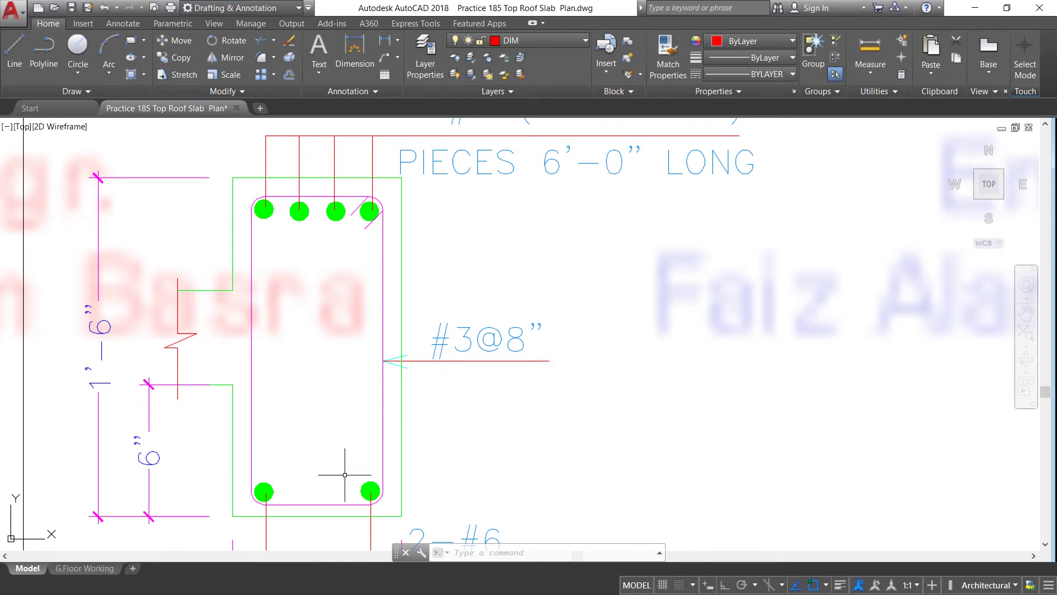
Step: Review section B-3's width and depth dimensions, the stirrup's bends around the bottom bars and its hooked ends at the top
scroll(333, 336, down, 4)
scroll(319, 482, up, 4)
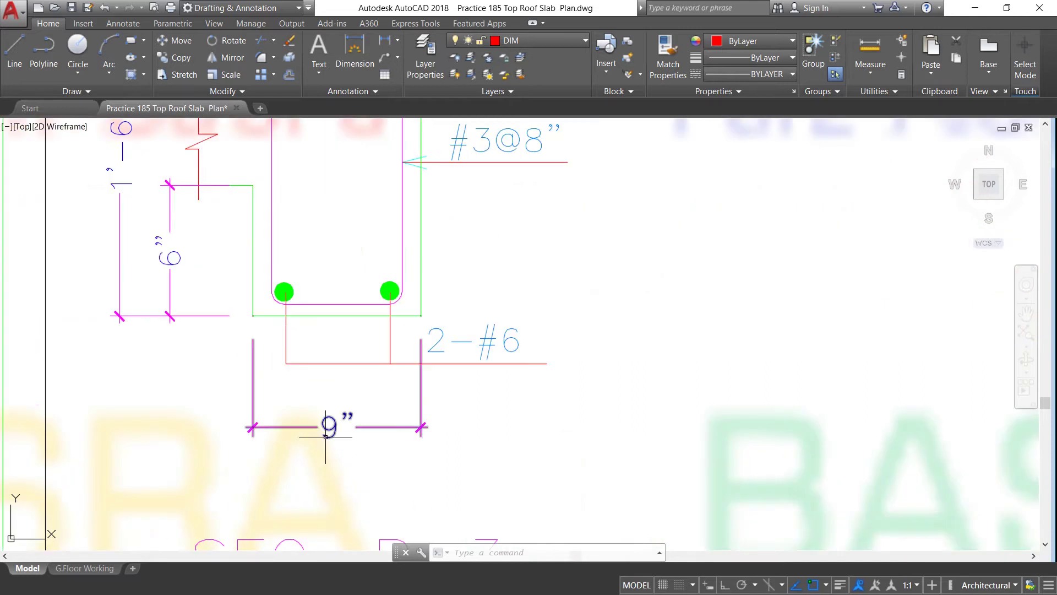
scroll(324, 431, down, 2)
scroll(304, 362, up, 2)
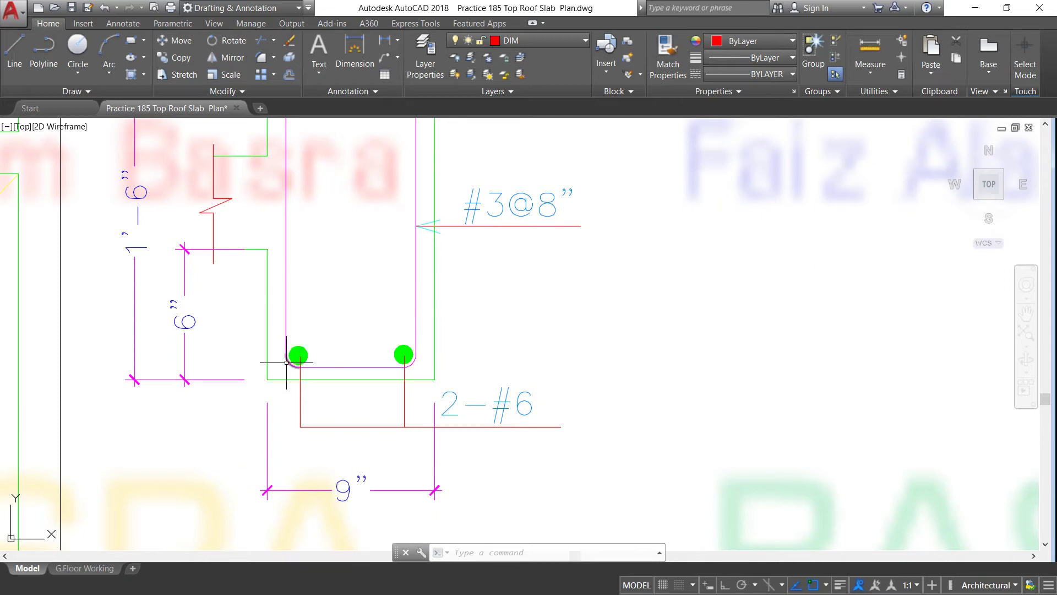
scroll(362, 408, down, 2)
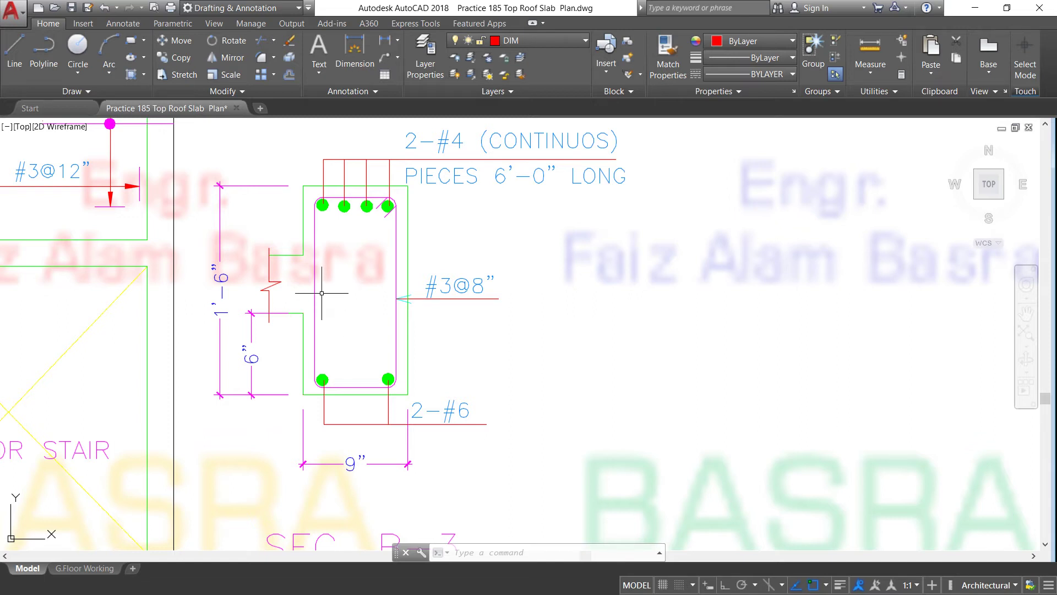
scroll(377, 169, up, 4)
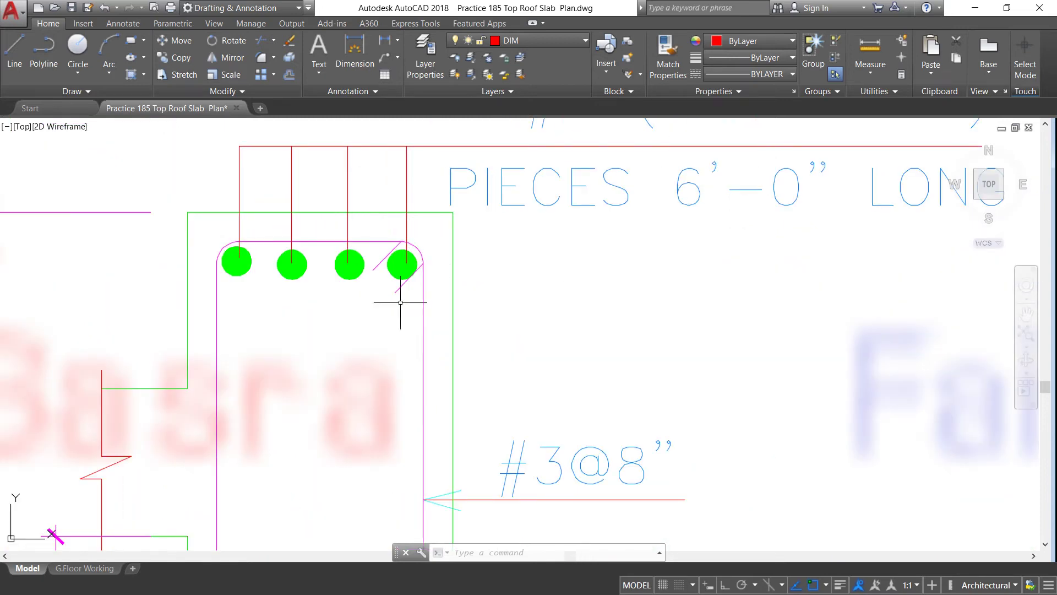
scroll(389, 257, up, 2)
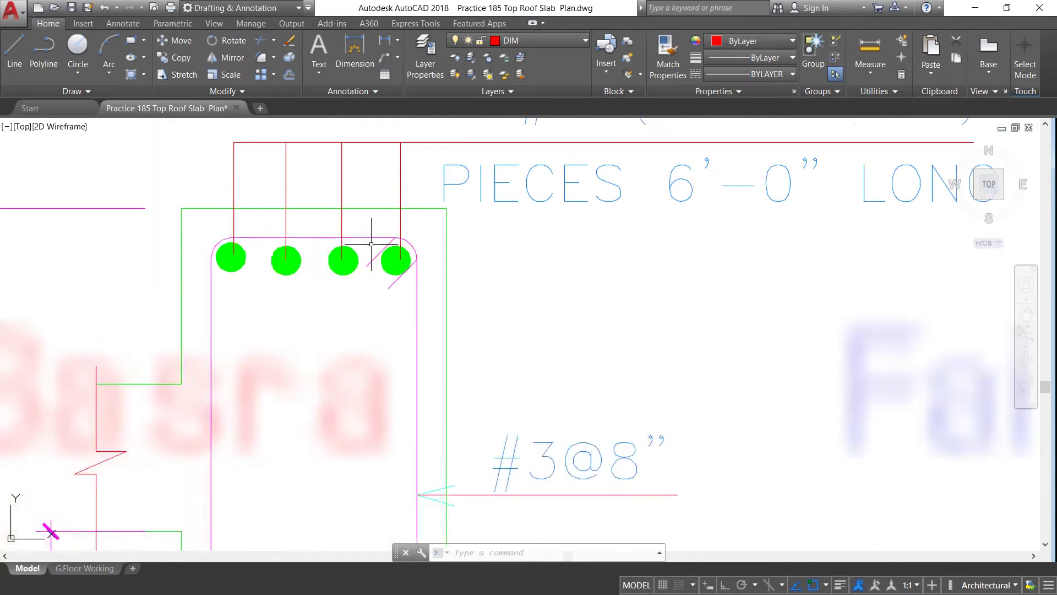
scroll(368, 259, down, 4)
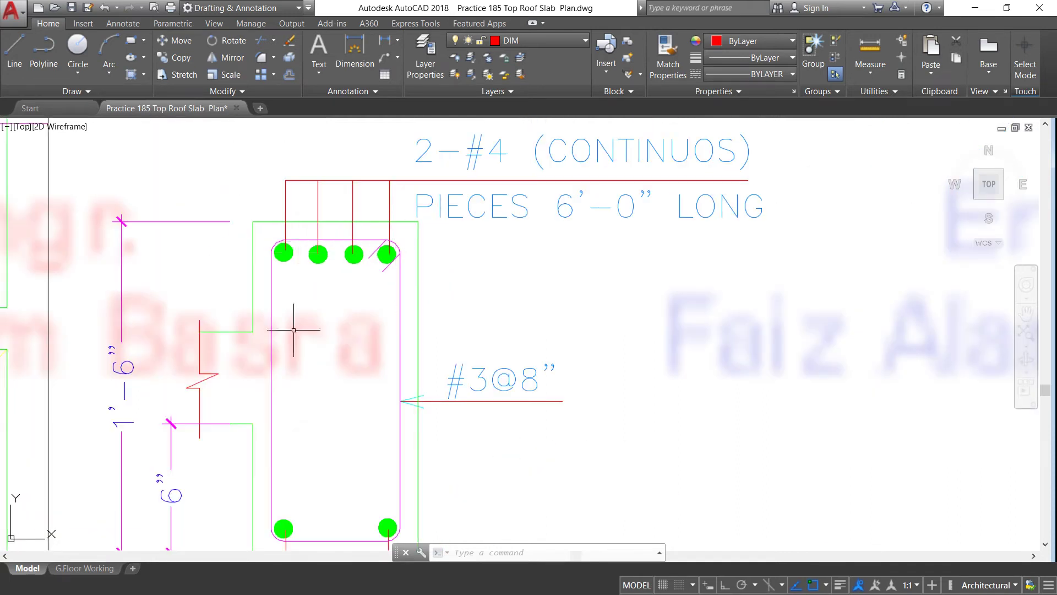
scroll(388, 253, up, 2)
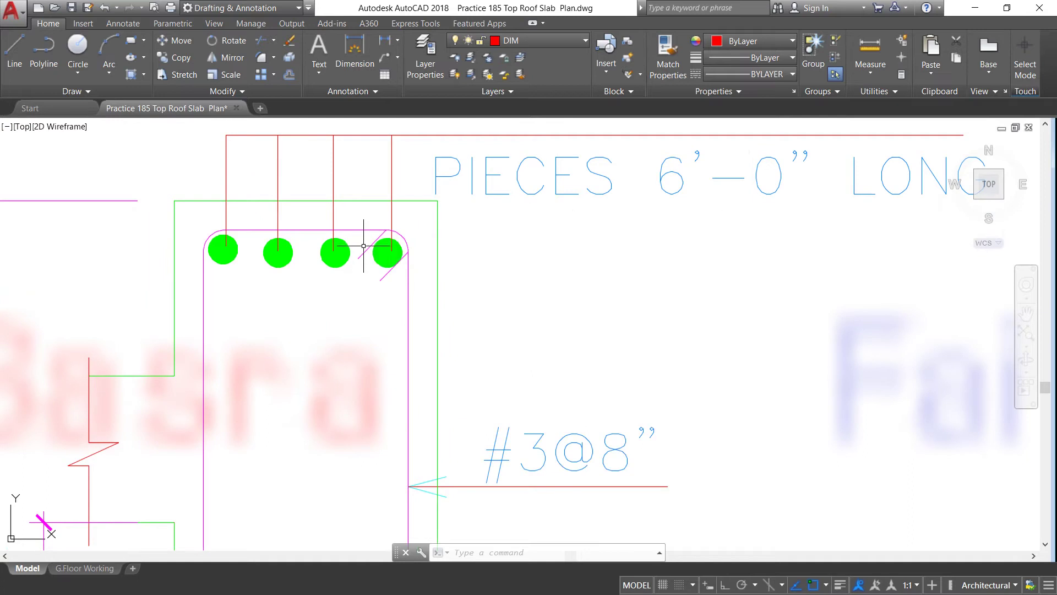
scroll(379, 258, down, 2)
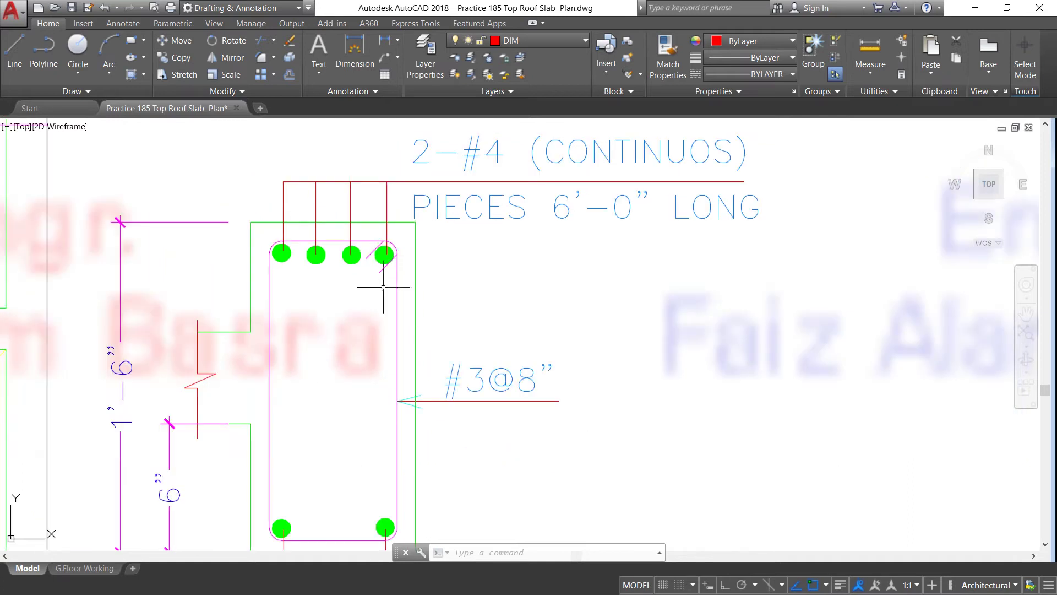
Step: Draw a single, nearly horizontal line in the empty space beside section B-3, below the level of the #3@8" stirrup label
click(21, 47)
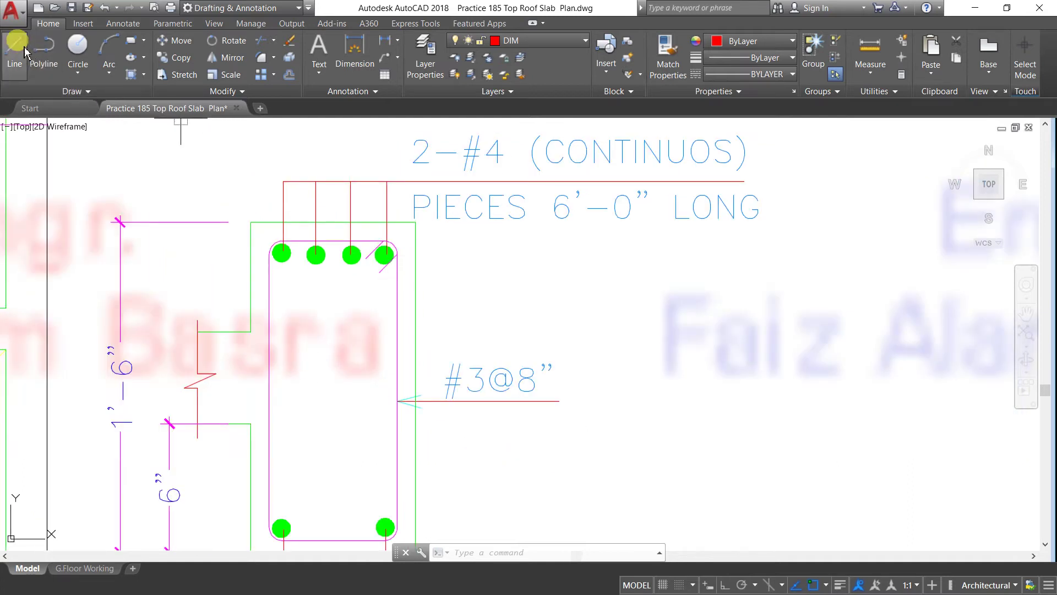
click(620, 443)
click(866, 440)
right_click(866, 440)
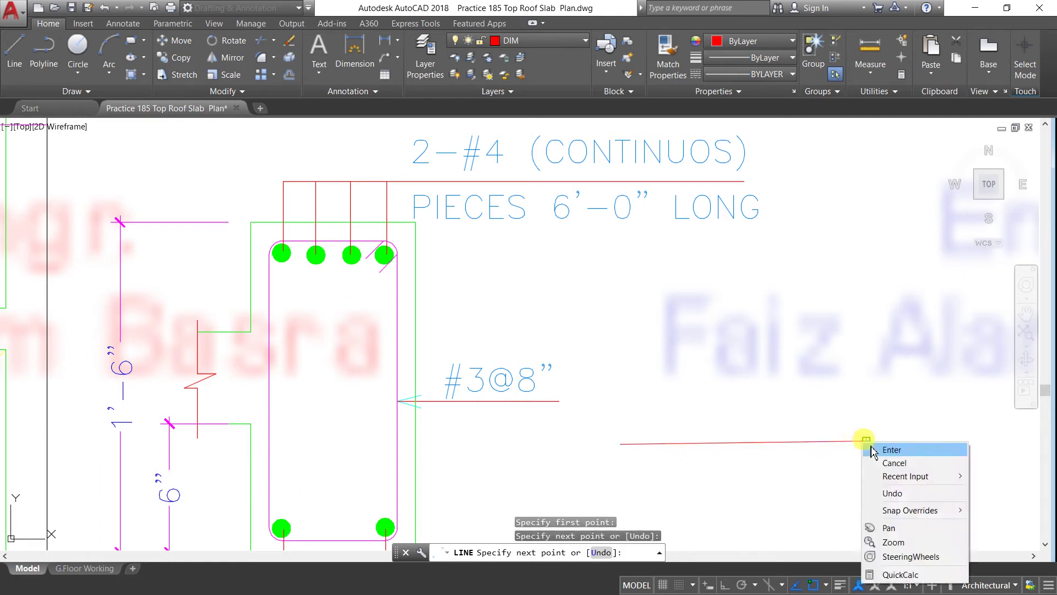
click(881, 451)
click(78, 47)
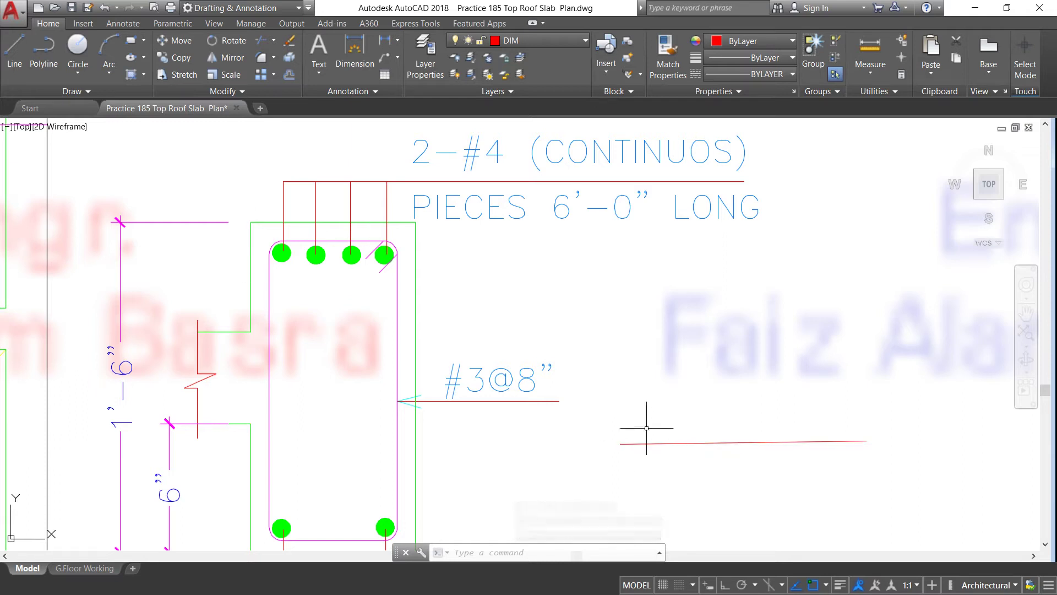
Step: Examine section B-3's stirrup and bar arrangement, and the stair void, beam B-2 and front rooms on the roof slab plan
scroll(634, 424, down, 2)
scroll(640, 418, up, 2)
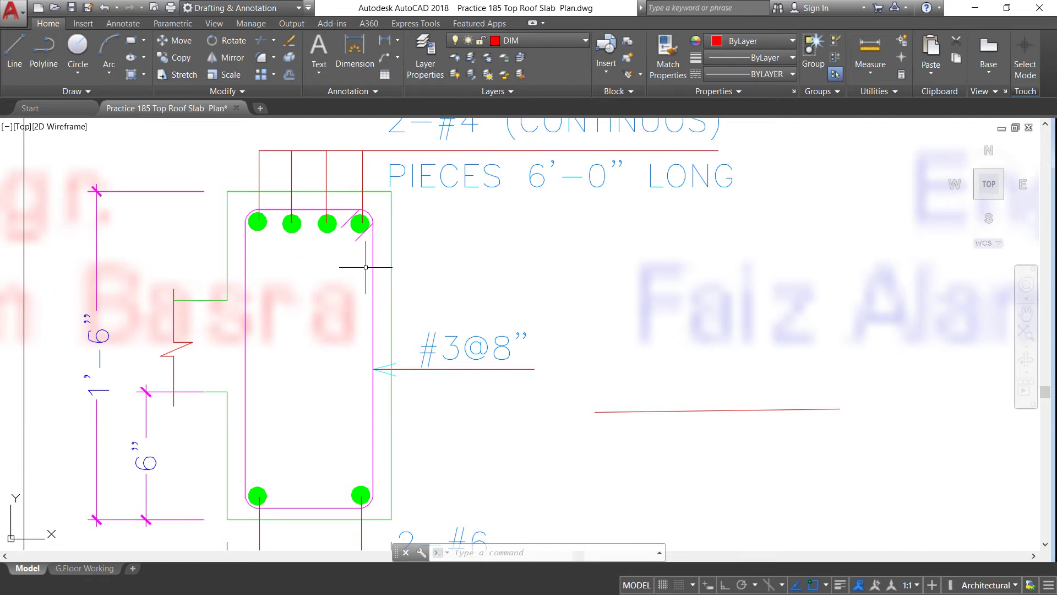
scroll(365, 267, down, 3)
scroll(333, 272, up, 3)
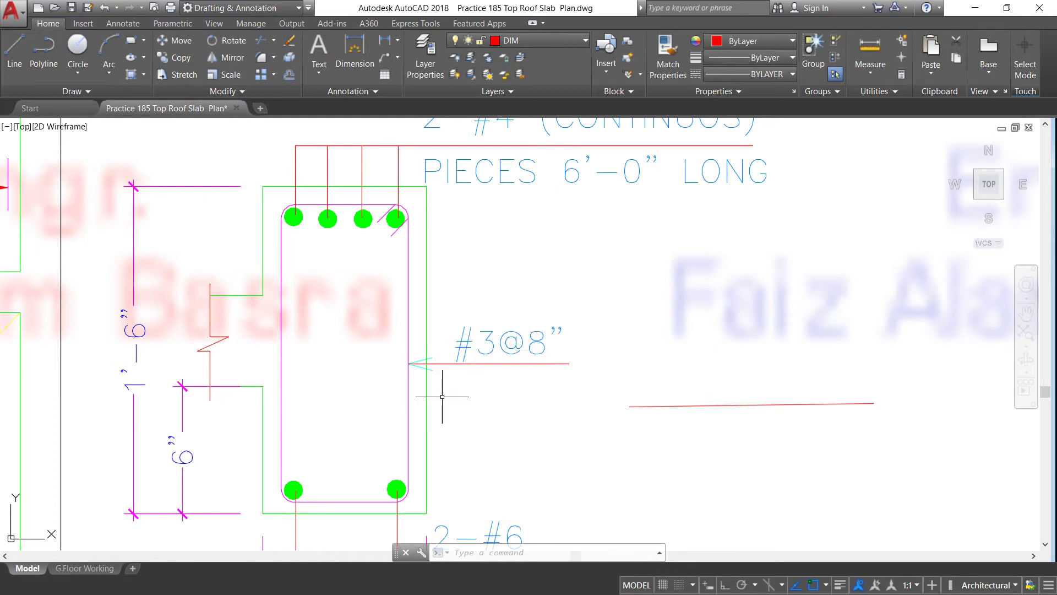
scroll(401, 334, down, 4)
scroll(419, 322, down, 2)
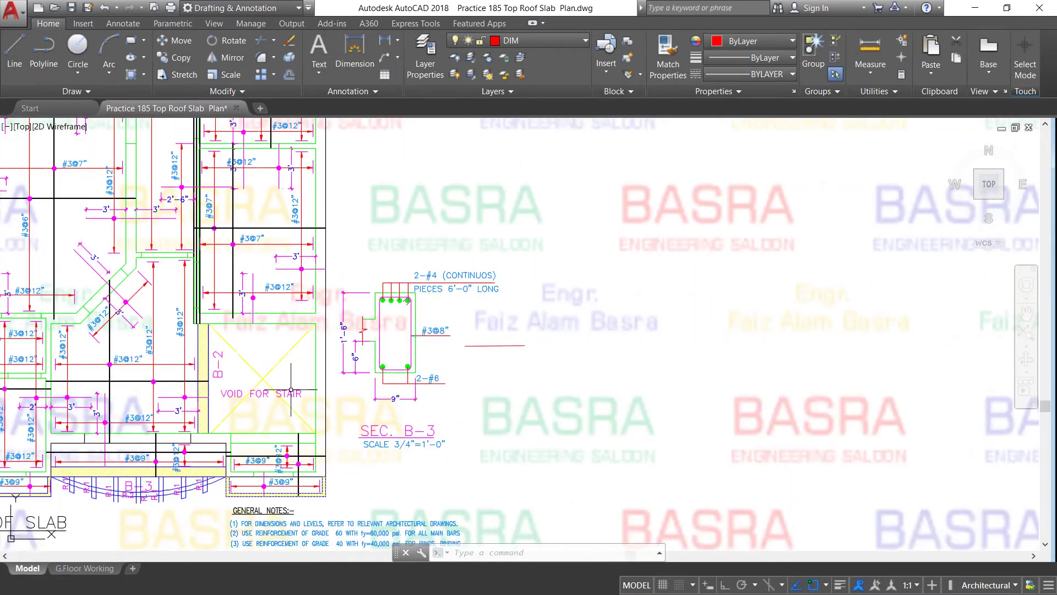
scroll(191, 406, up, 2)
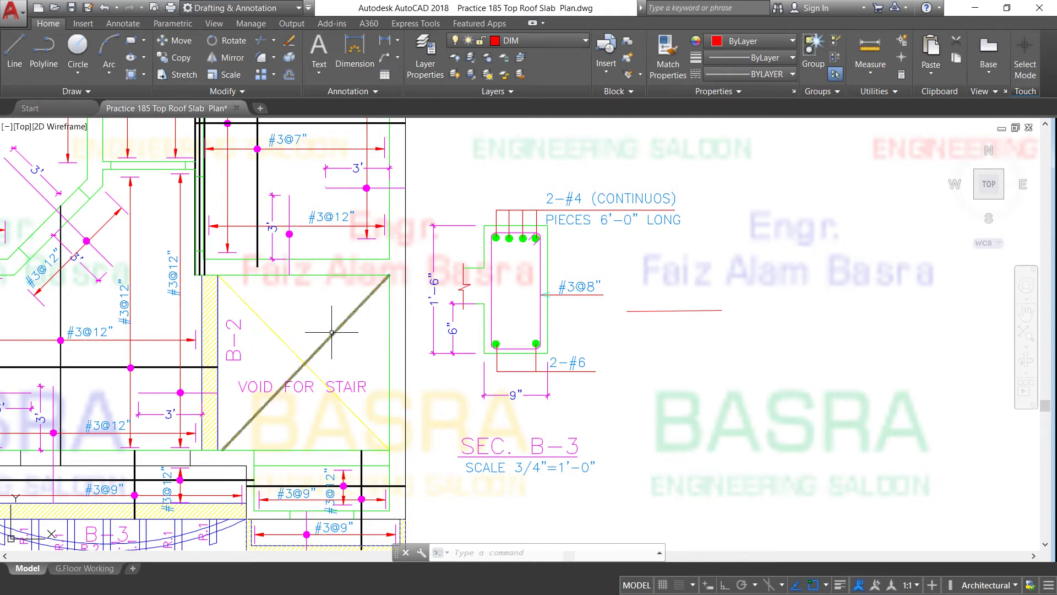
scroll(335, 327, down, 2)
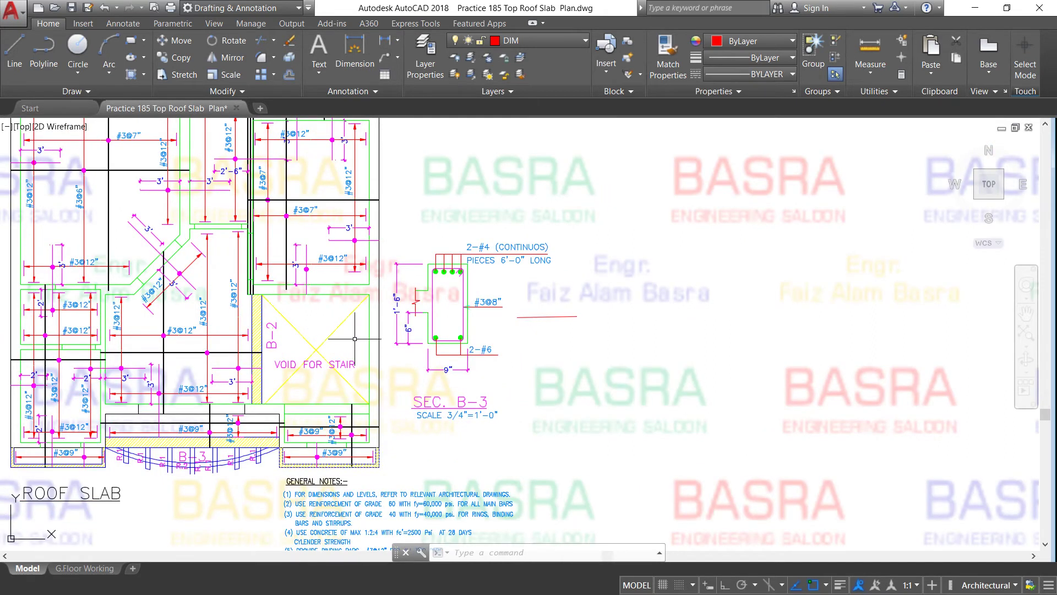
scroll(361, 345, down, 2)
scroll(162, 360, up, 4)
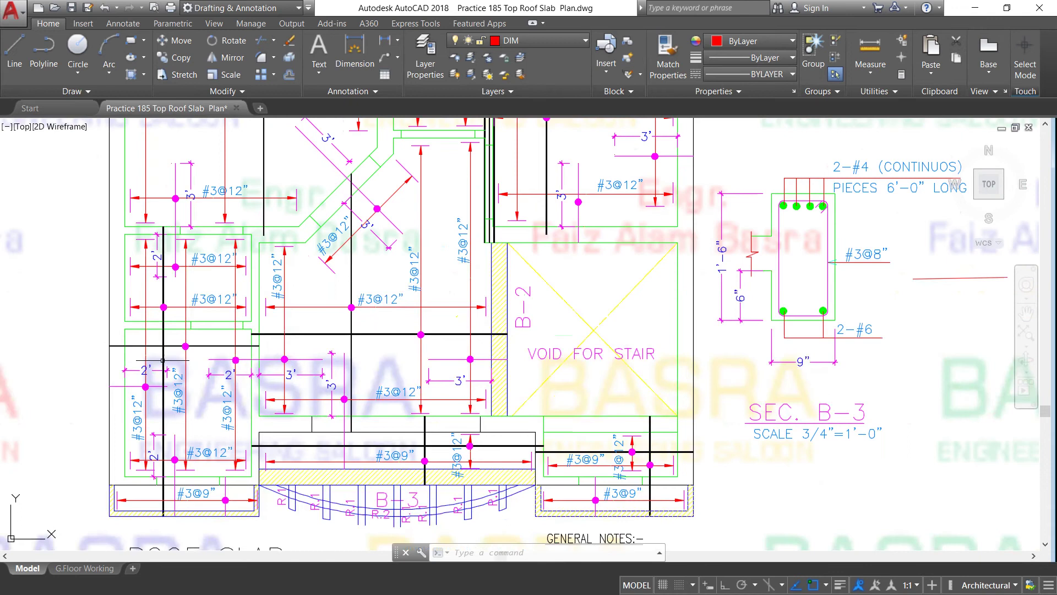
Step: Examine the #3@12" slab bars and extra top bars in the front room beside beam B-2 and the adjoining small rooms
scroll(182, 336, down, 2)
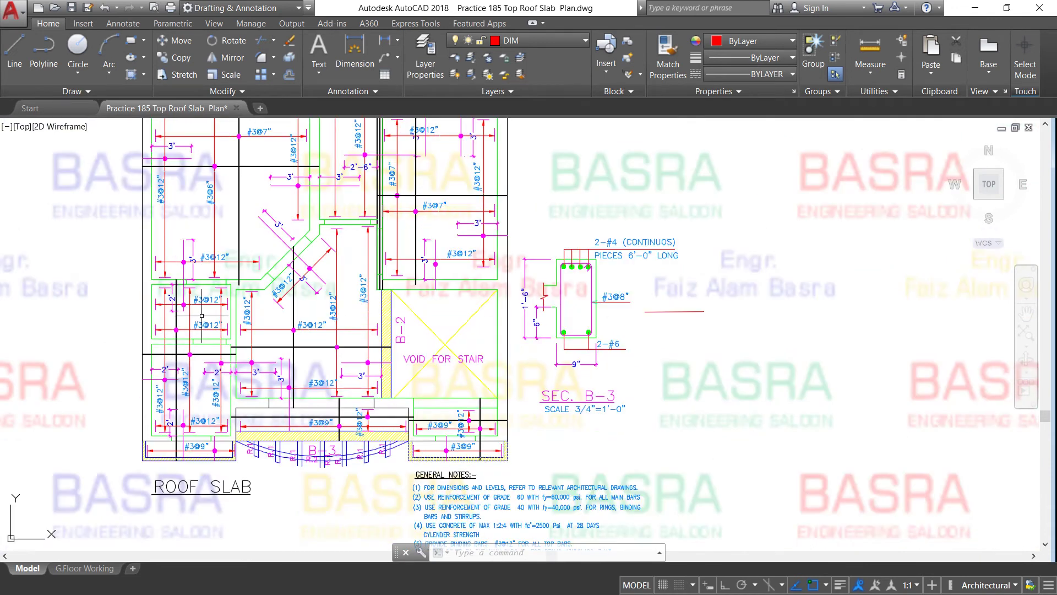
scroll(221, 262, up, 2)
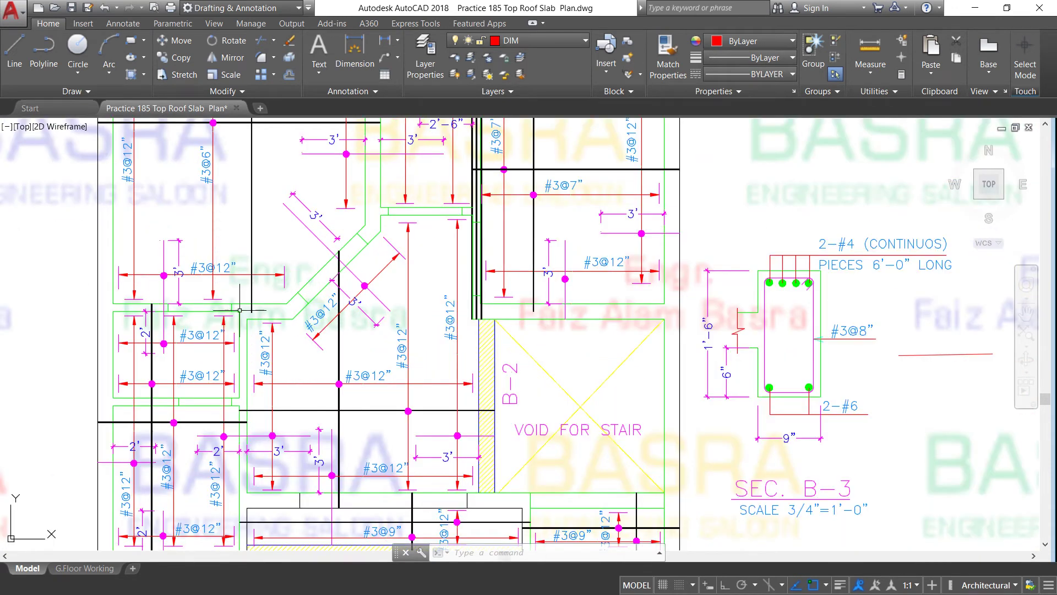
scroll(319, 408, up, 2)
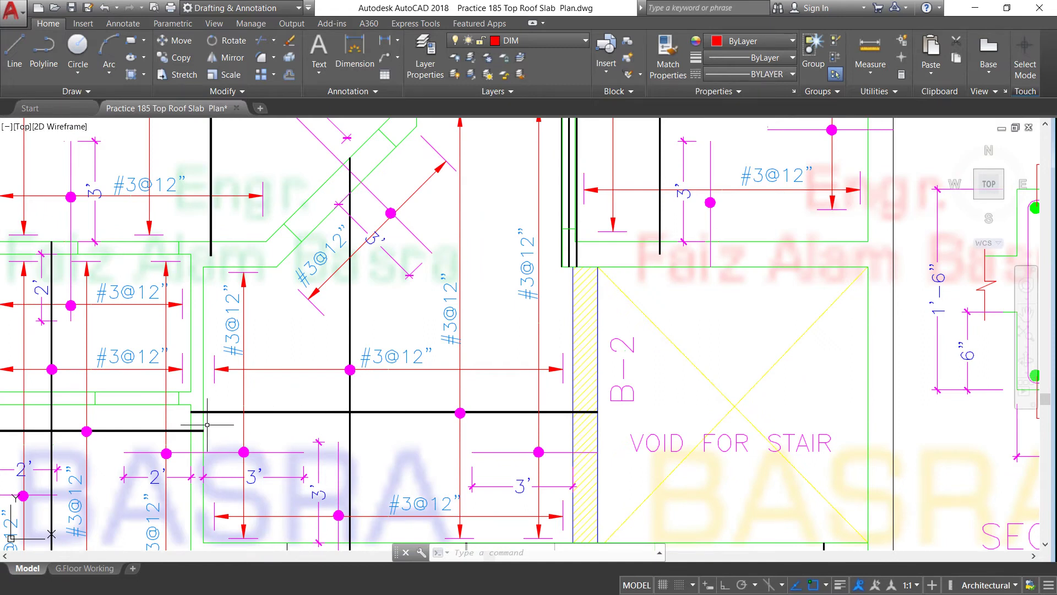
scroll(341, 339, down, 2)
scroll(123, 410, up, 2)
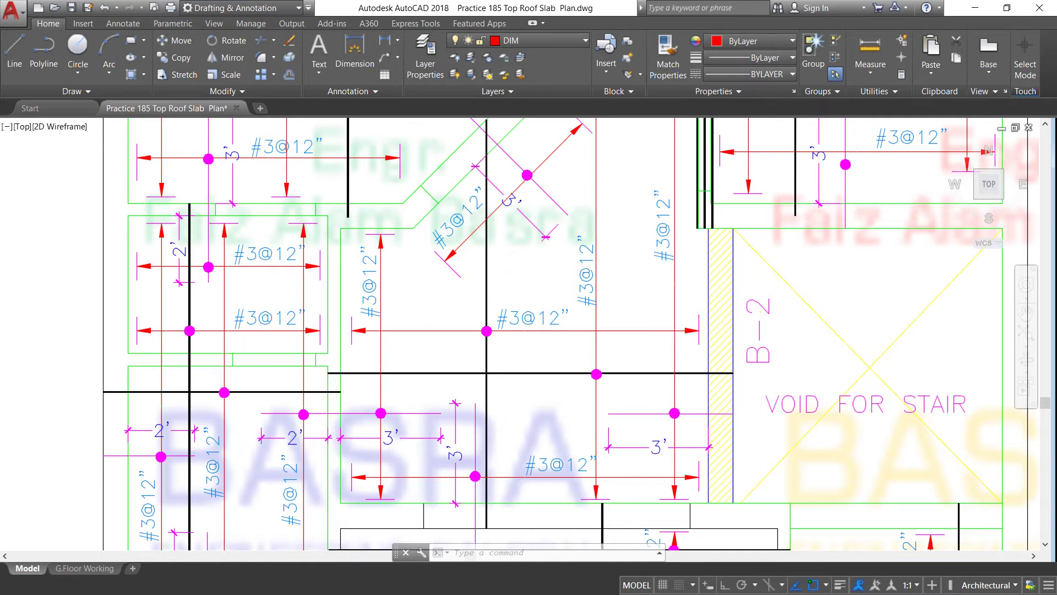
scroll(239, 340, down, 2)
scroll(407, 358, up, 2)
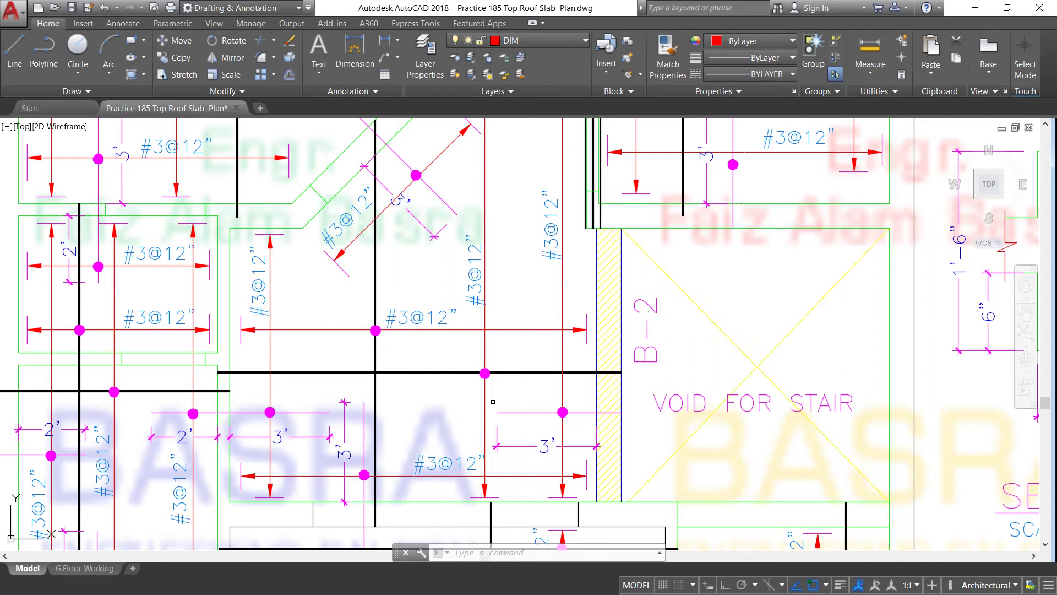
scroll(437, 353, down, 2)
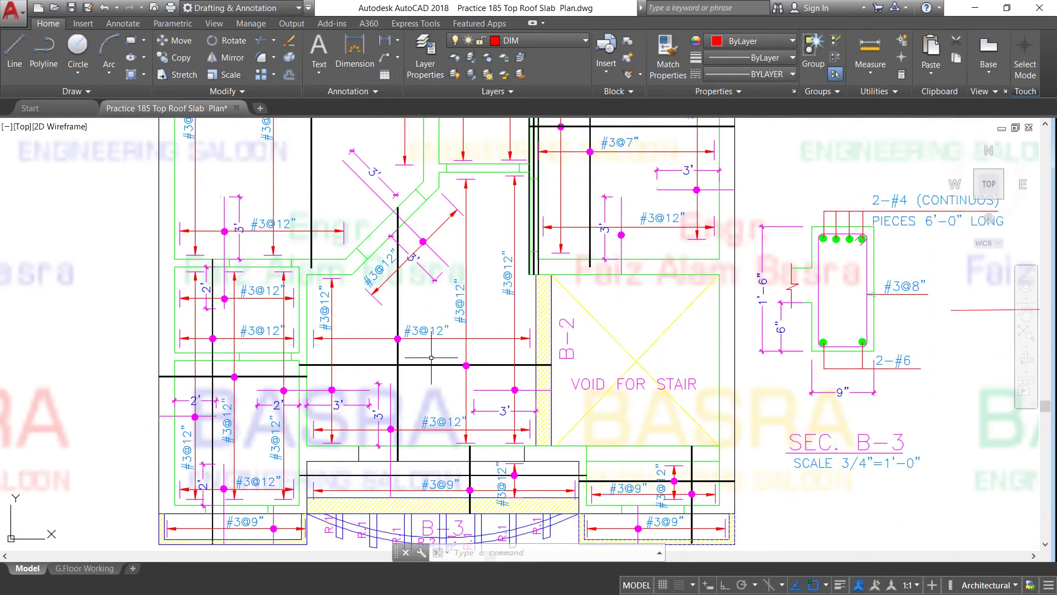
scroll(472, 393, down, 2)
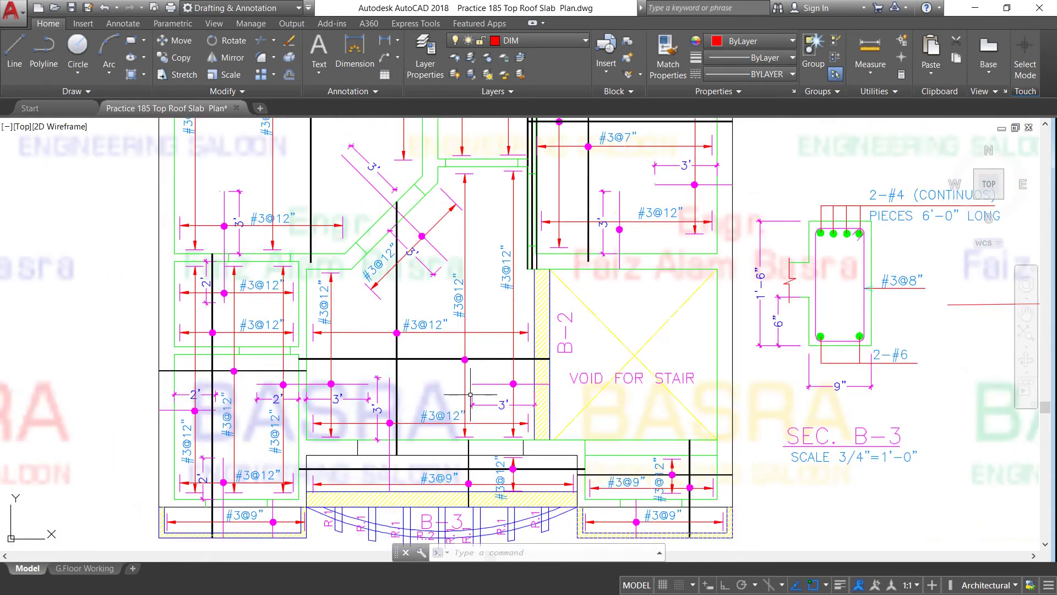
scroll(333, 366, up, 2)
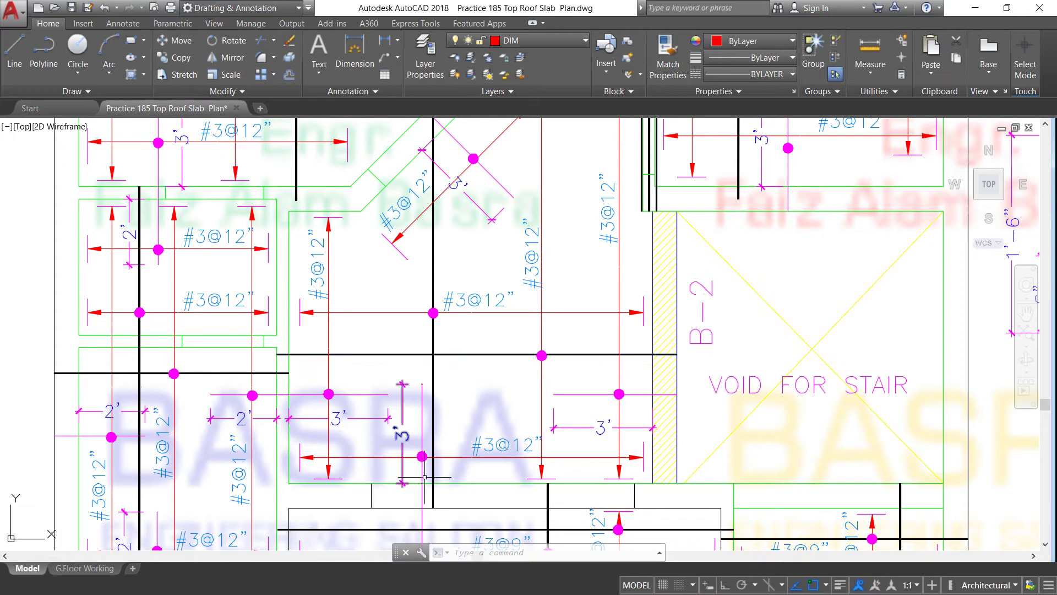
scroll(338, 474, up, 2)
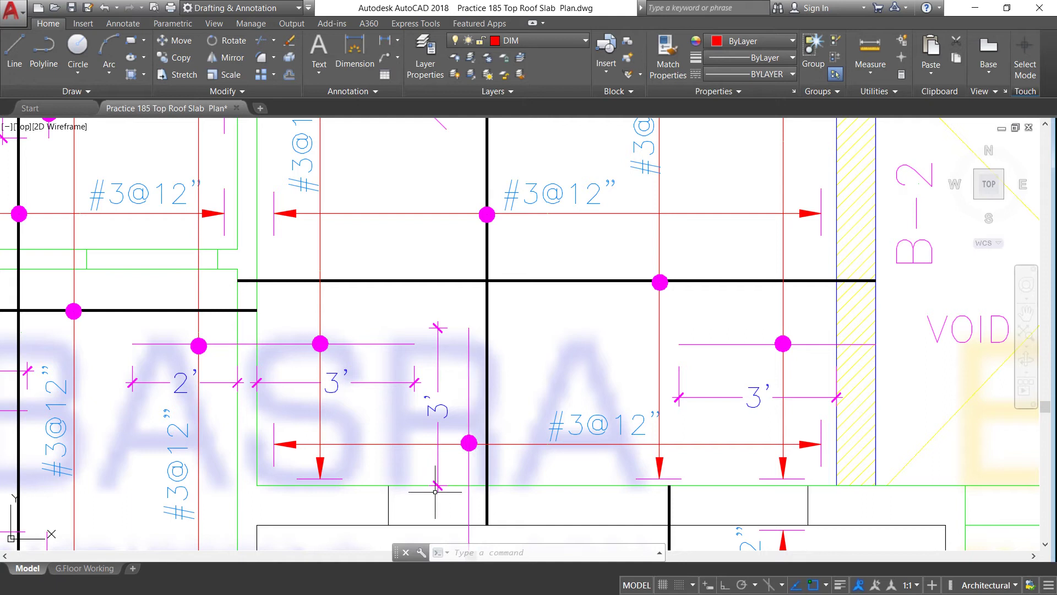
Step: Examine the 3' extra bars along the front room's walls and the #3@9" slab strip behind beam B-3
scroll(435, 491, down, 5)
scroll(429, 431, up, 5)
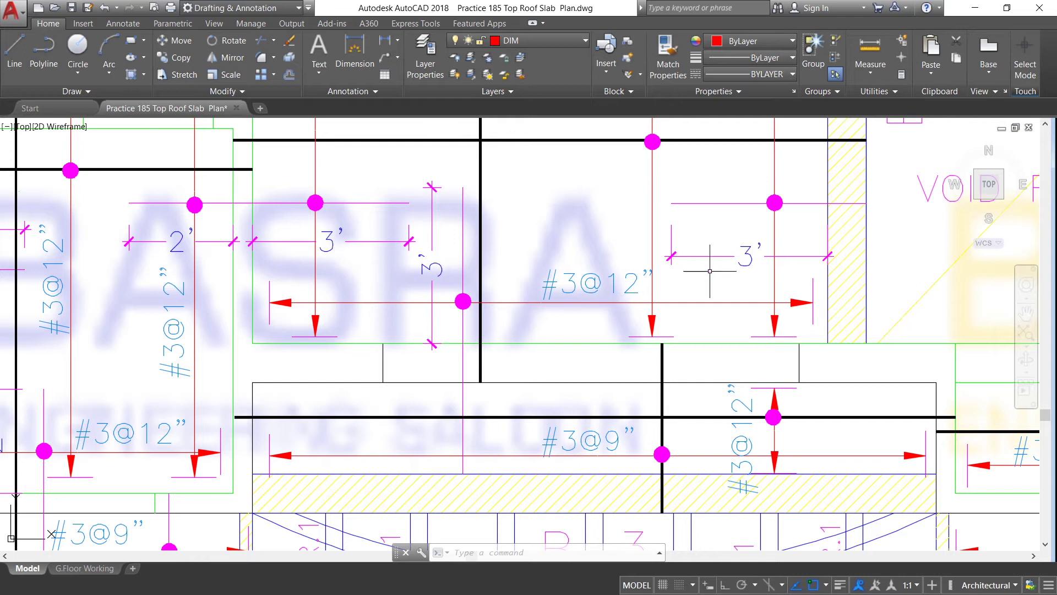
scroll(710, 271, down, 2)
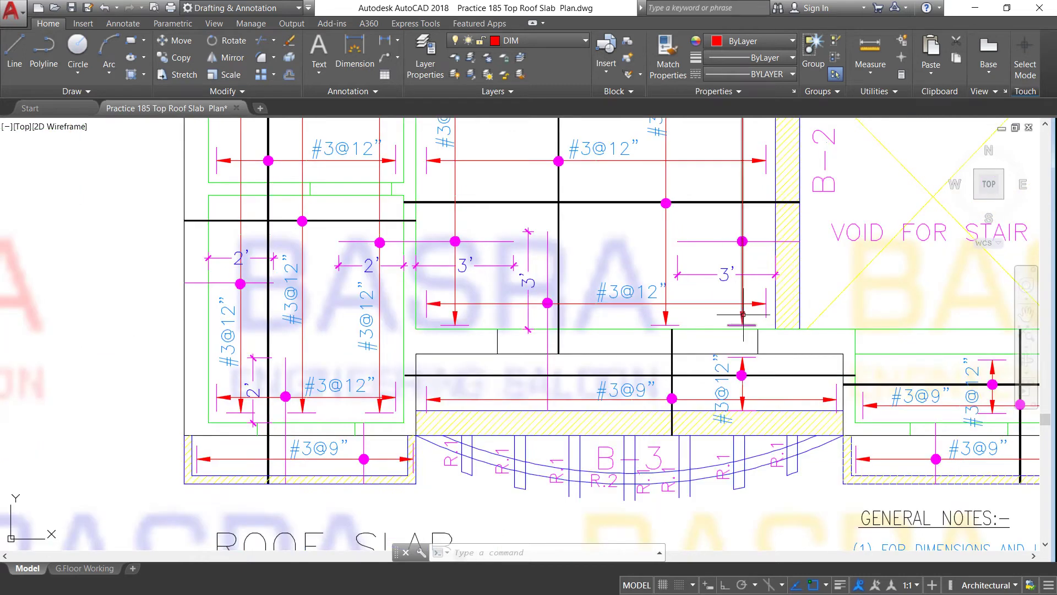
scroll(743, 314, down, 2)
scroll(738, 141, down, 2)
scroll(735, 143, down, 1)
scroll(735, 146, up, 5)
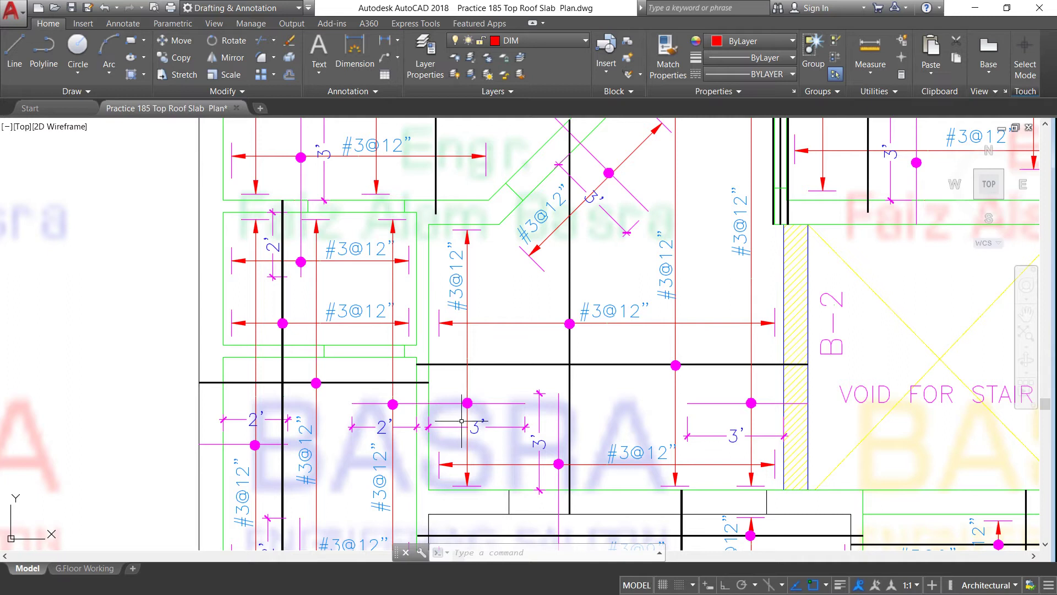
Step: Examine the 3' extra bars across the diagonal wall and the 3' and 2' extra bars over the small side room's wall
scroll(478, 336, down, 2)
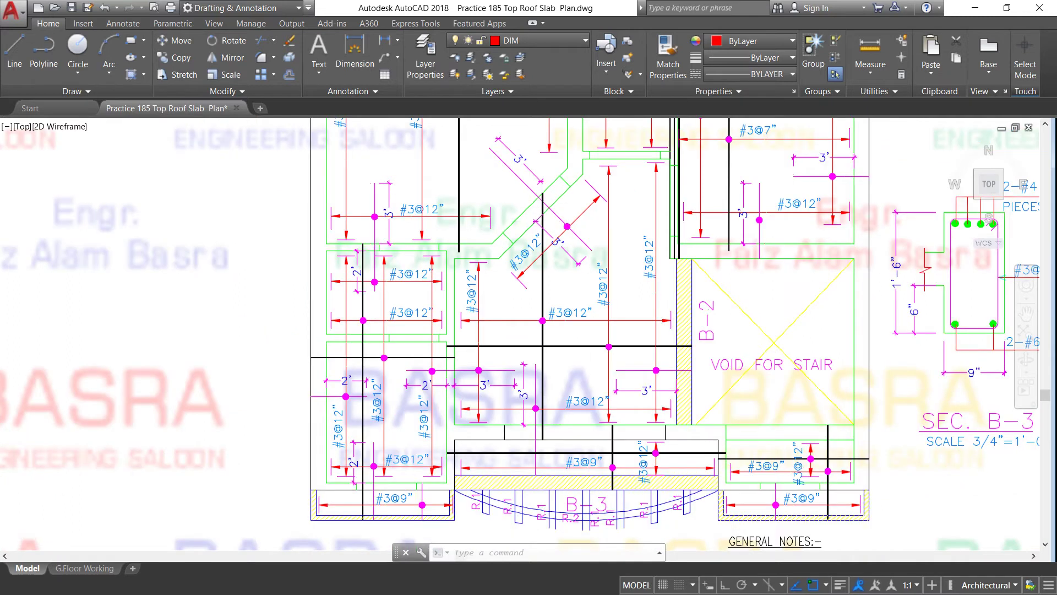
scroll(528, 199, up, 3)
scroll(532, 212, down, 3)
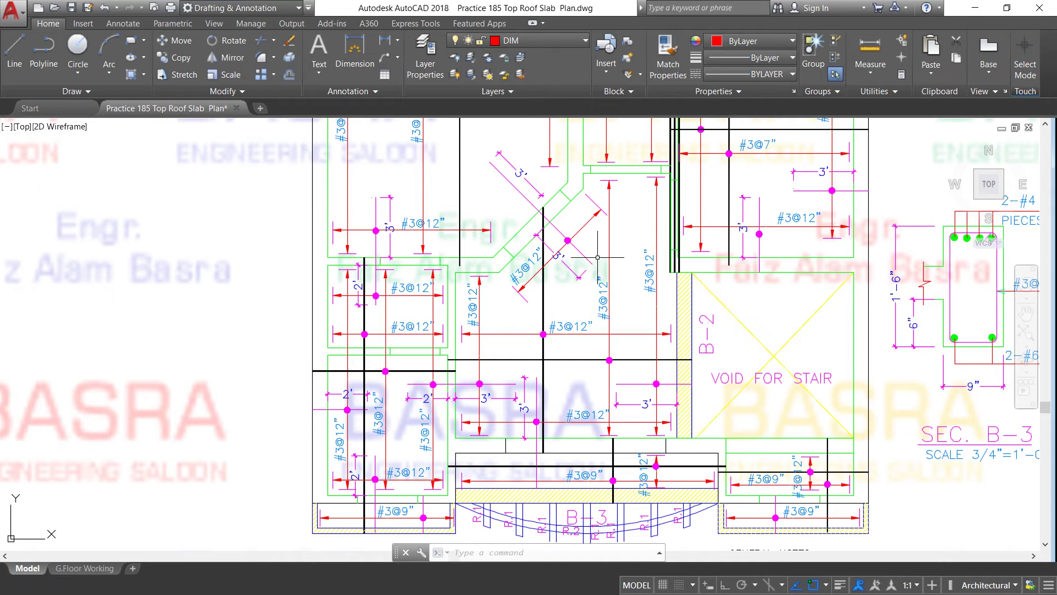
scroll(497, 153, up, 2)
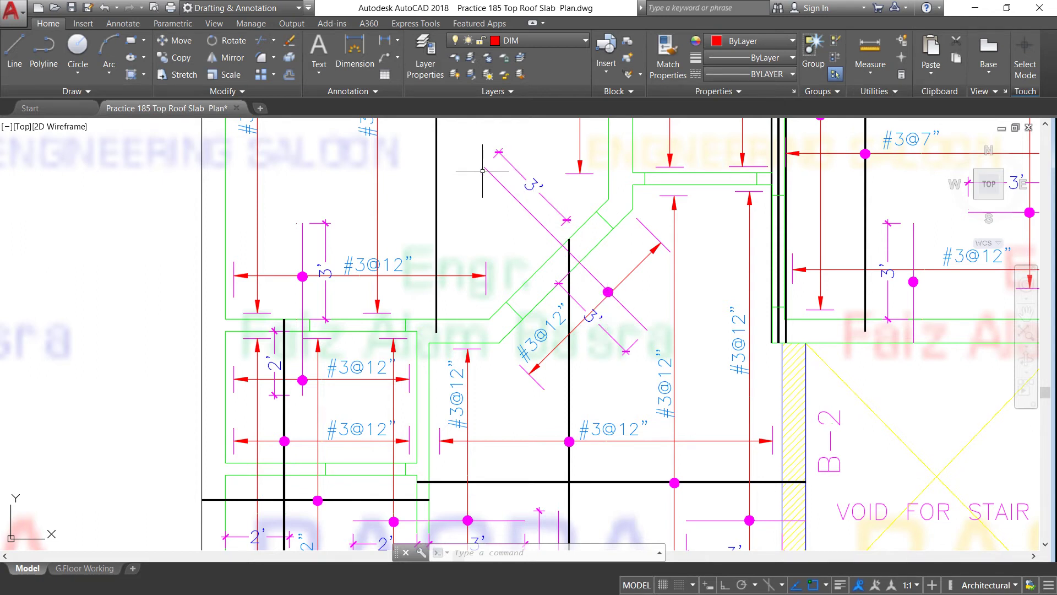
scroll(506, 256, down, 5)
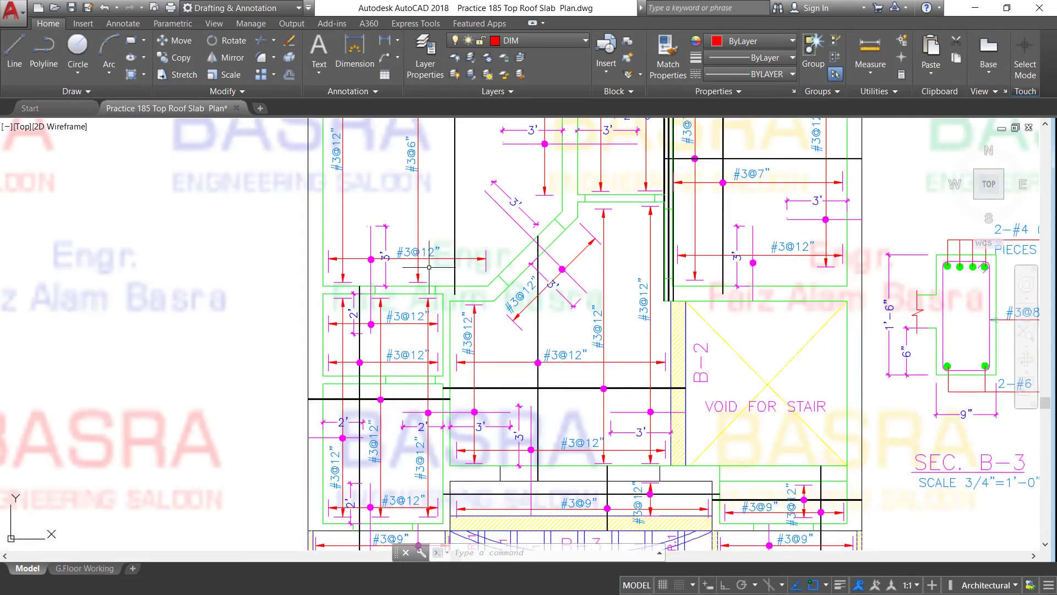
scroll(402, 264, up, 5)
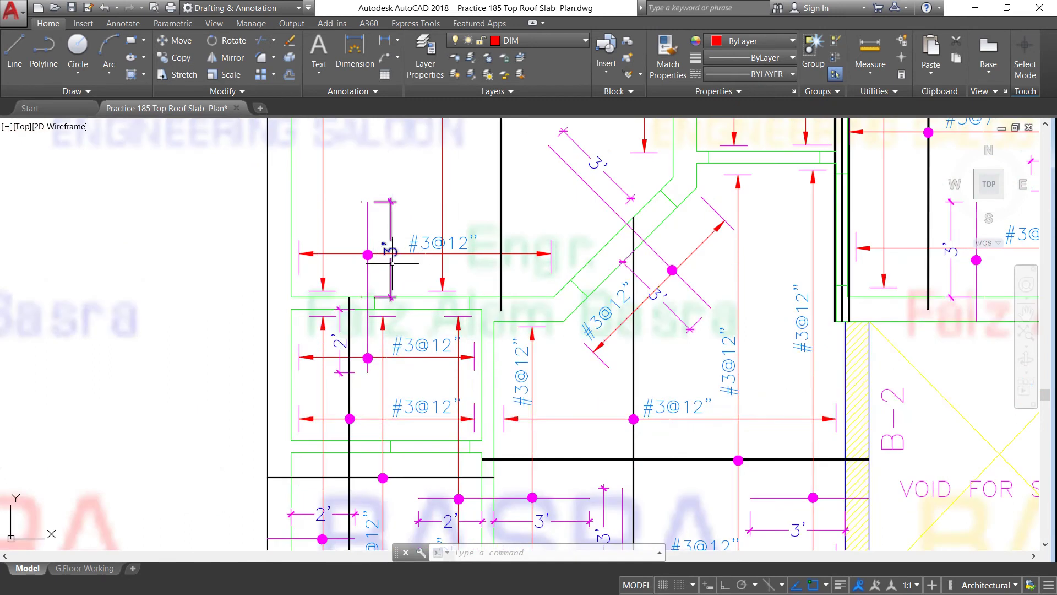
scroll(341, 369, up, 2)
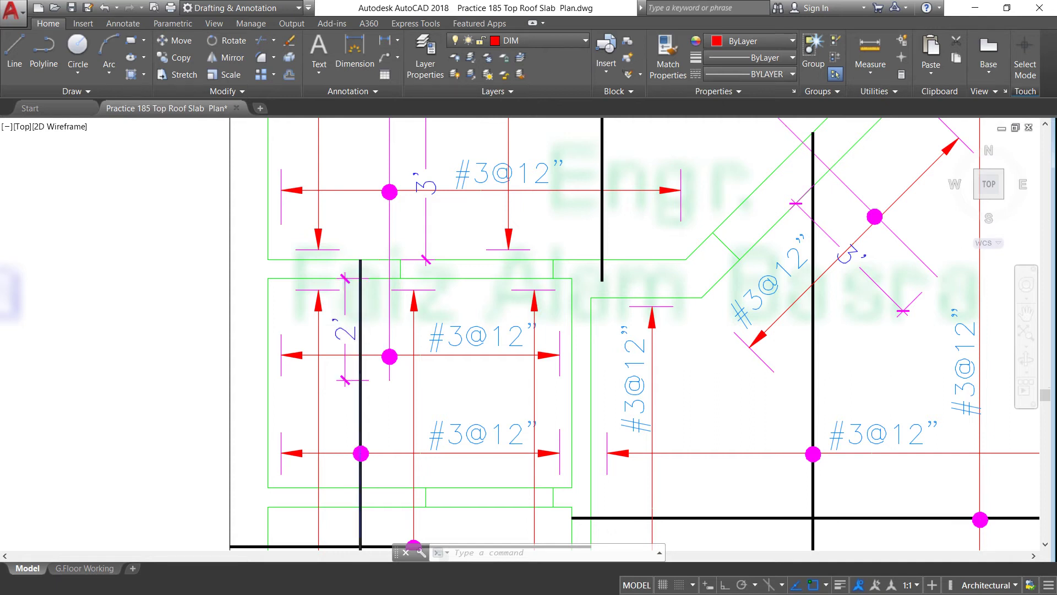
scroll(360, 343, down, 2)
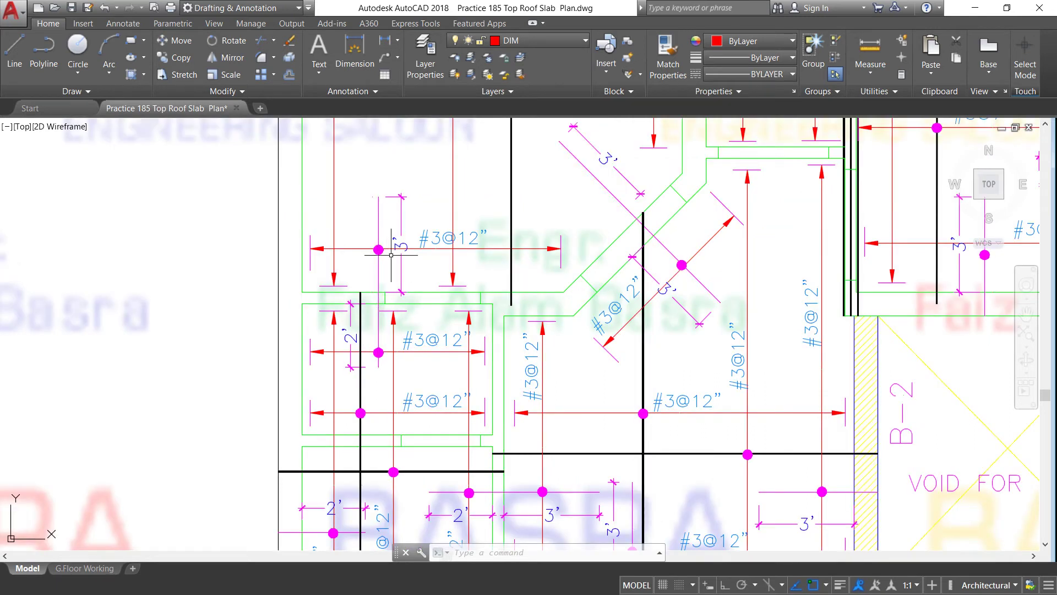
scroll(380, 303, up, 4)
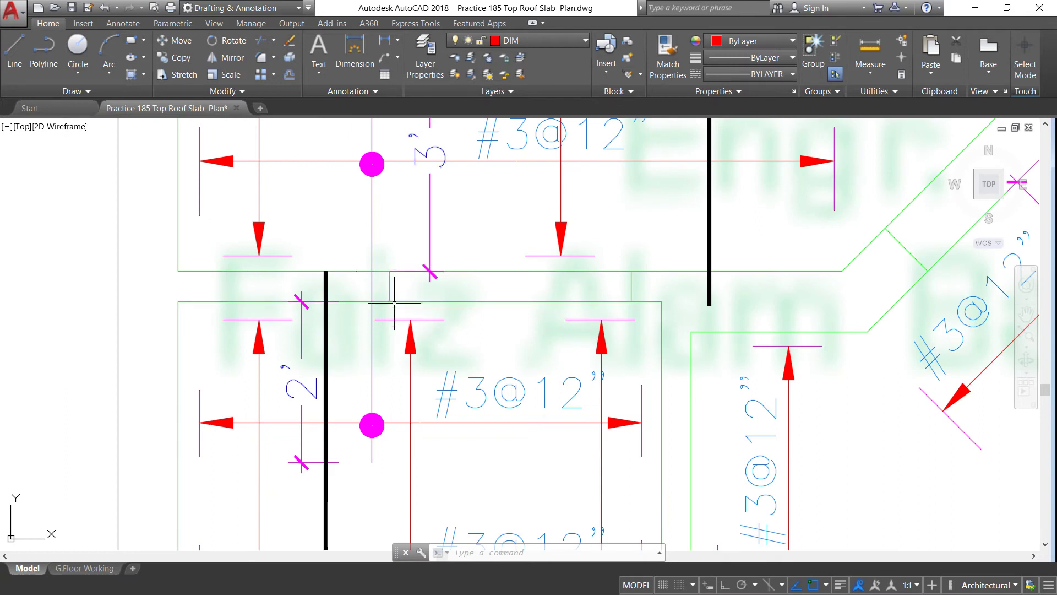
scroll(378, 284, down, 4)
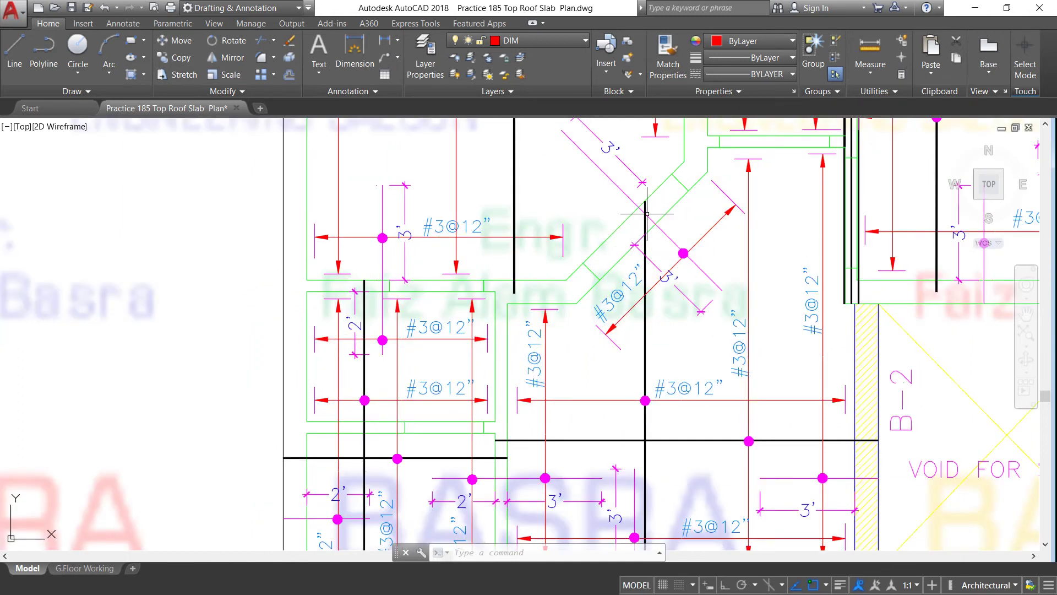
Step: Examine the #3@9" bars in the front corner projection and the 2' extra bar running into the small room behind it
scroll(646, 214, down, 4)
scroll(501, 380, up, 4)
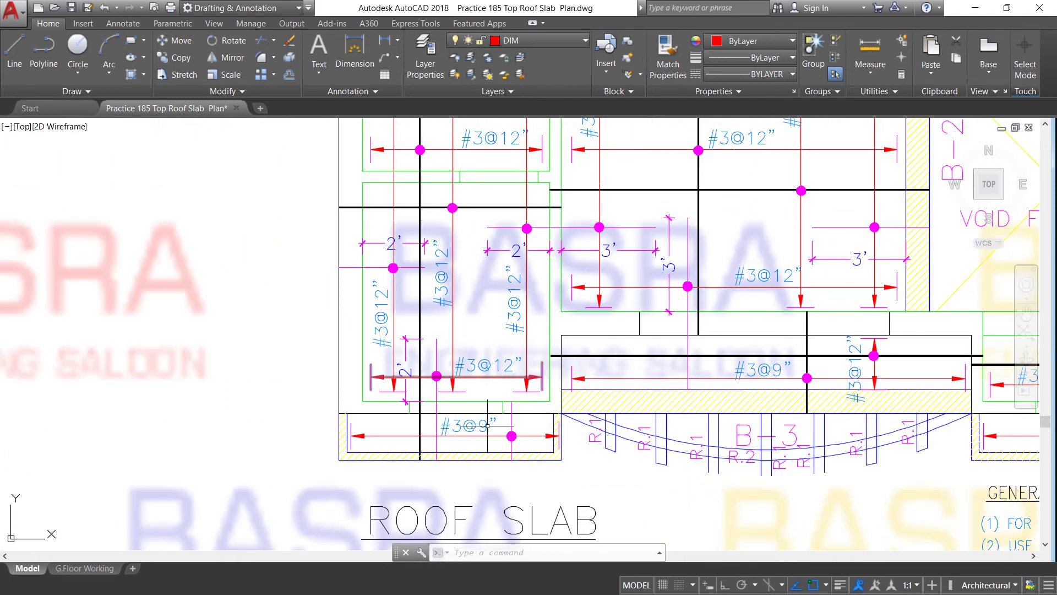
scroll(441, 449, up, 2)
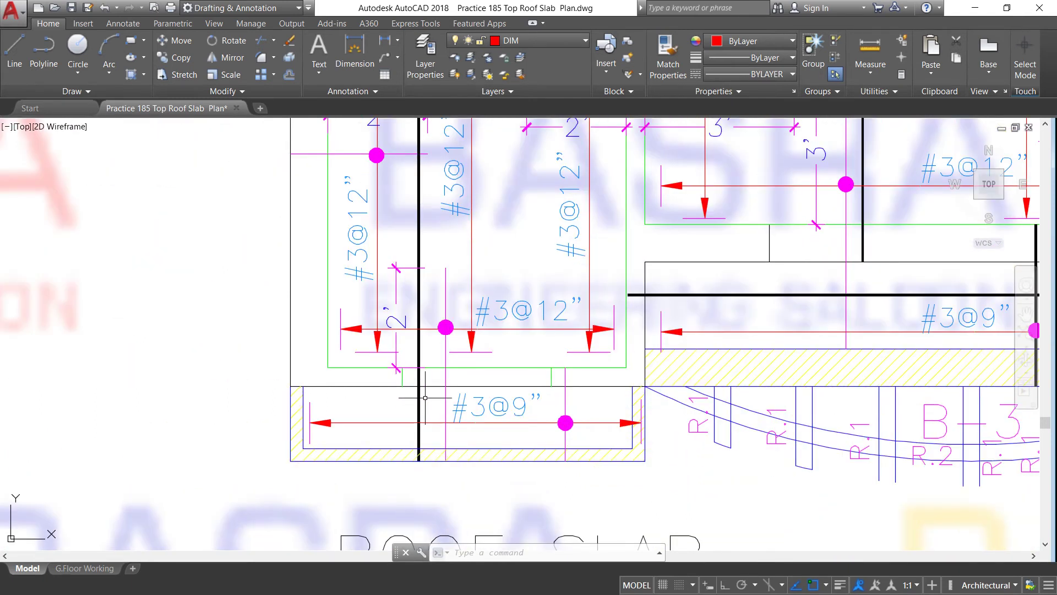
scroll(426, 399, down, 2)
scroll(425, 408, up, 2)
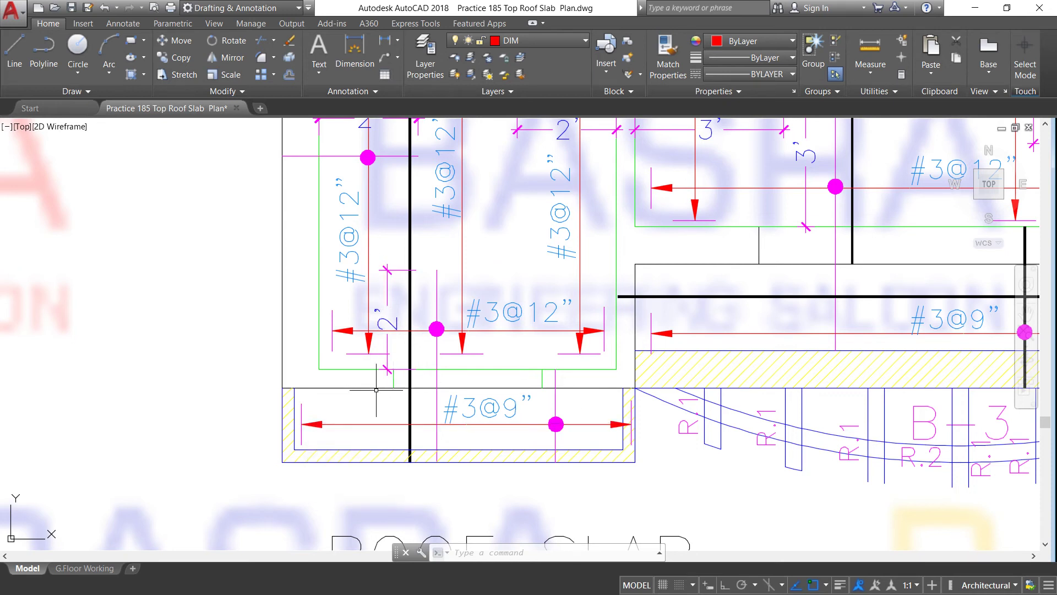
mouse_move(376, 389)
scroll(387, 385, up, 2)
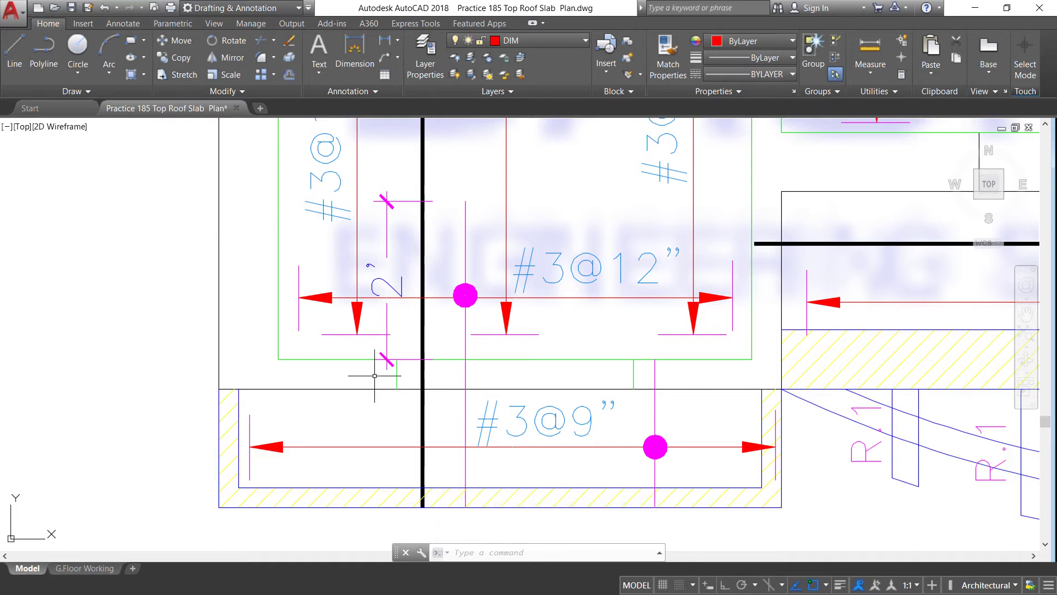
scroll(341, 377, down, 2)
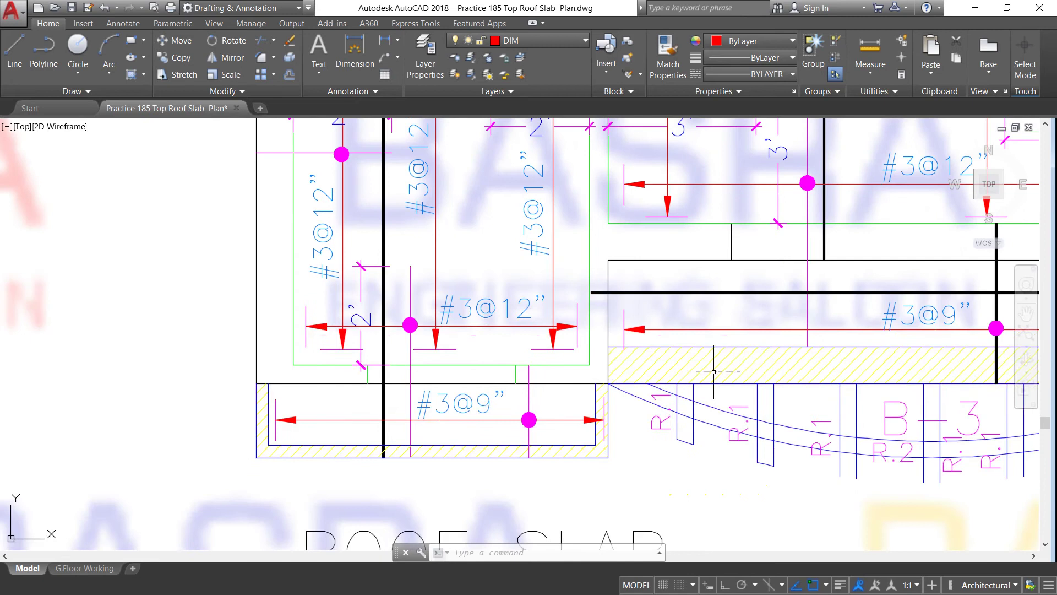
Step: Examine the #3@9" and #3@12" bars in the slab strip along hatched beam B-3
scroll(708, 372, down, 3)
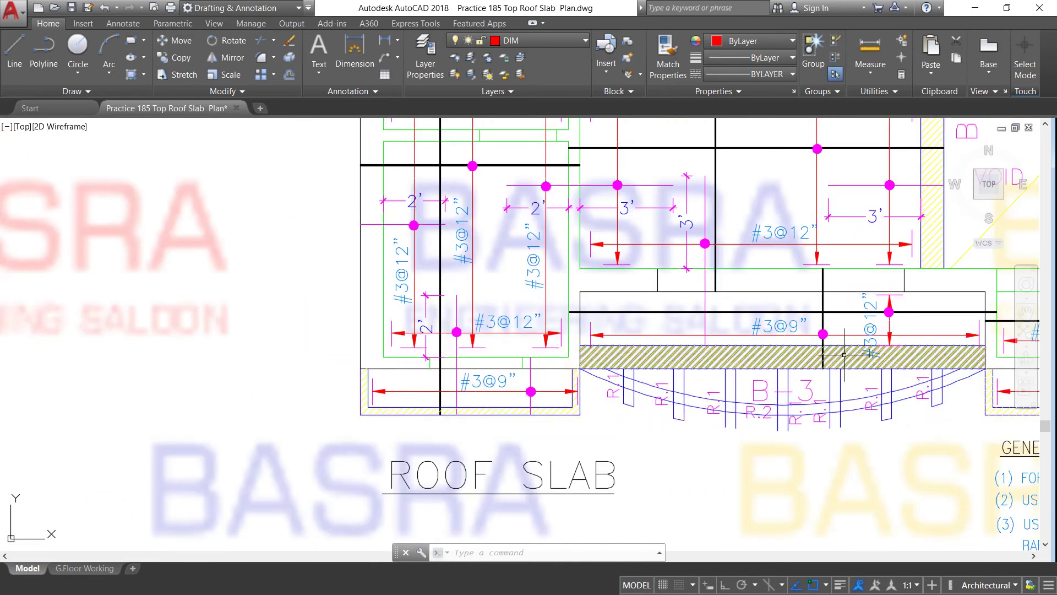
scroll(848, 353, up, 3)
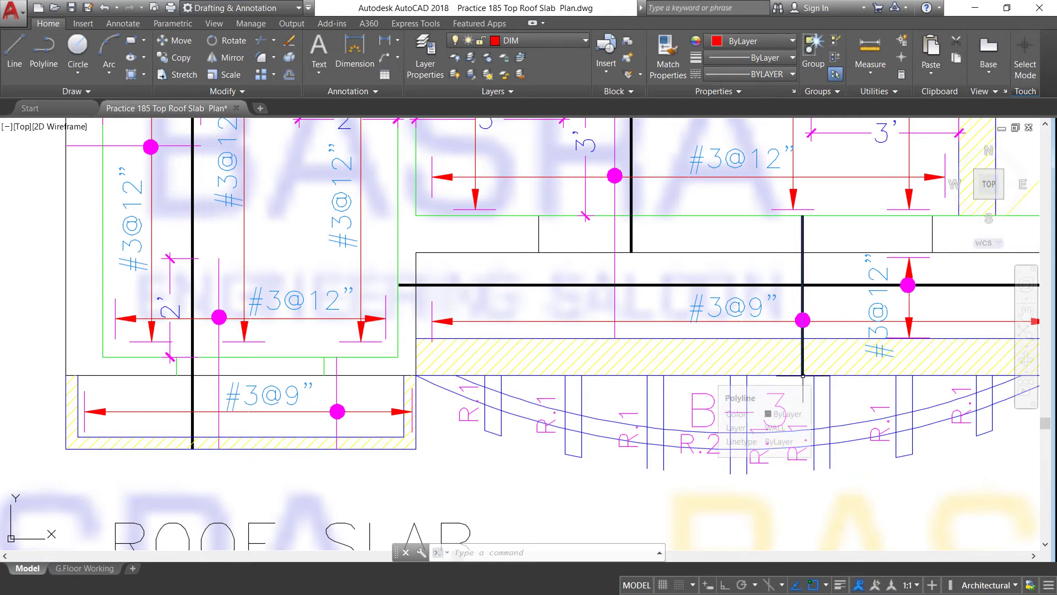
scroll(790, 370, down, 2)
scroll(790, 370, up, 2)
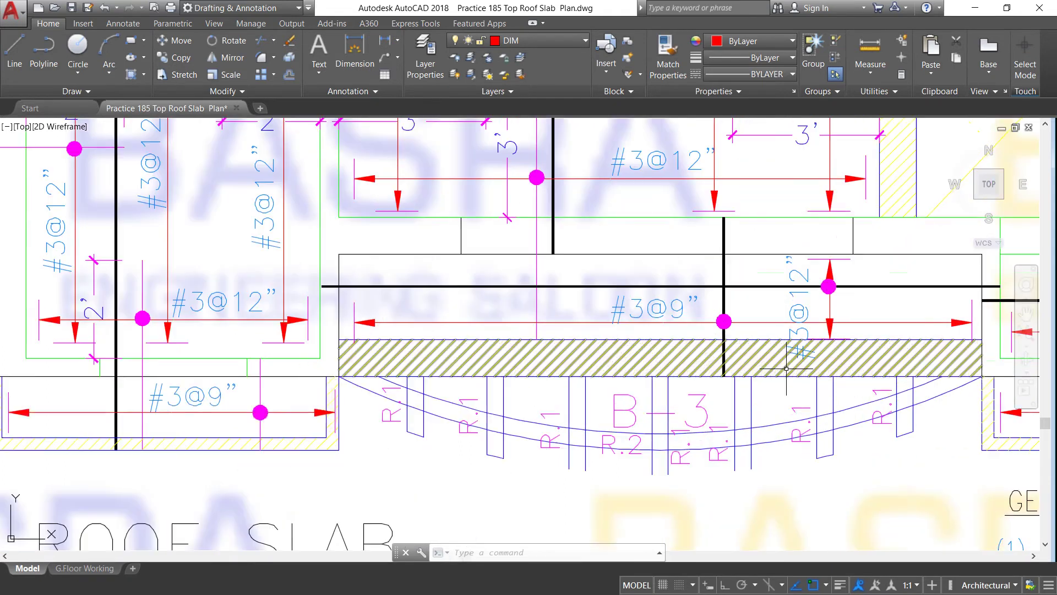
scroll(721, 355, down, 10)
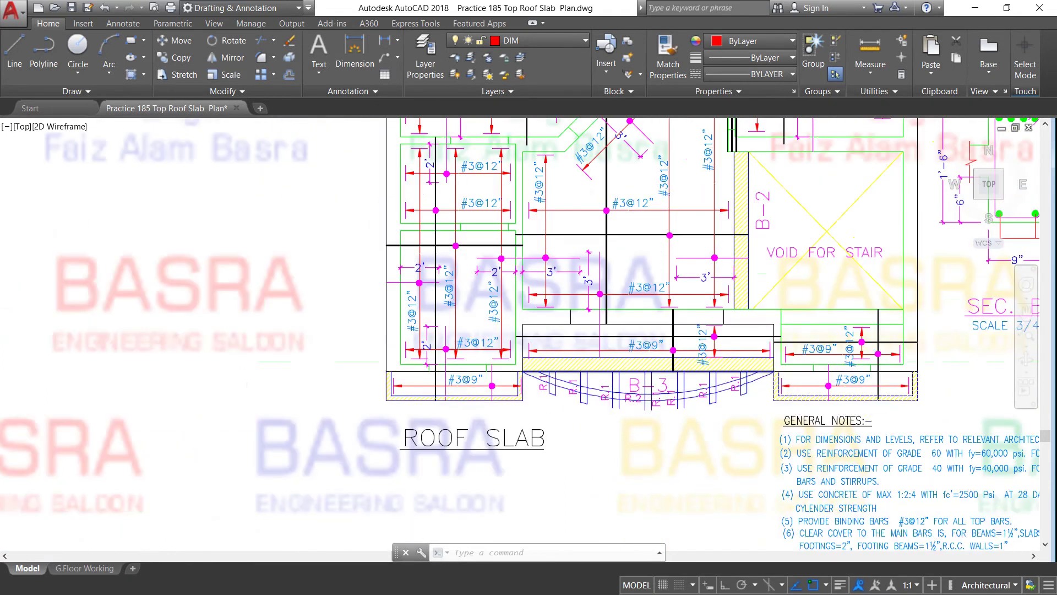
Step: Examine the 3#4 extra bars under the 4½" thick wall along the passage, from the stair void to the rear rooms
scroll(644, 221, up, 1)
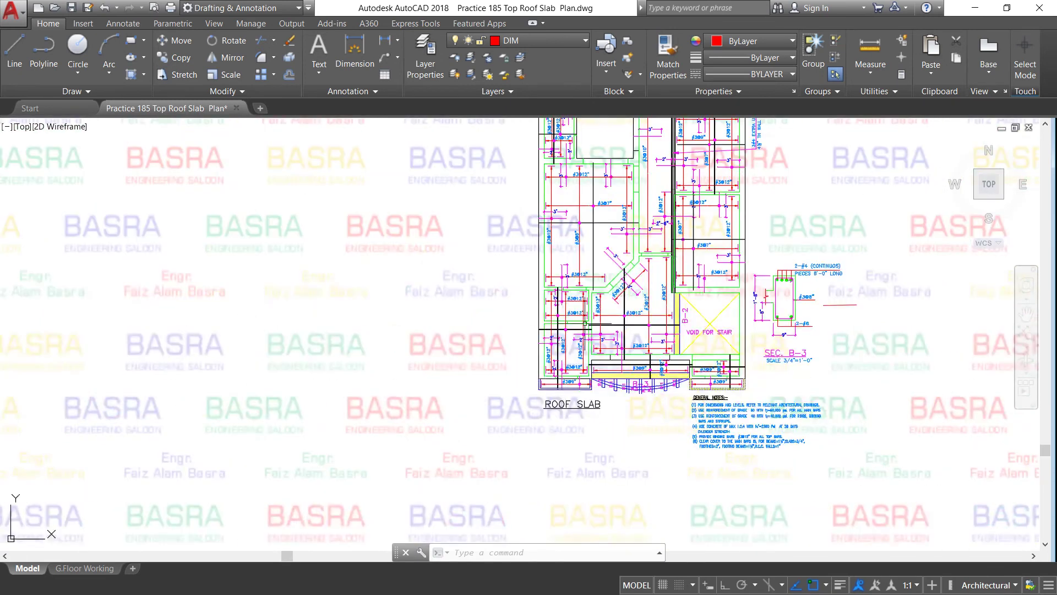
scroll(645, 215, down, 1)
scroll(645, 216, up, 4)
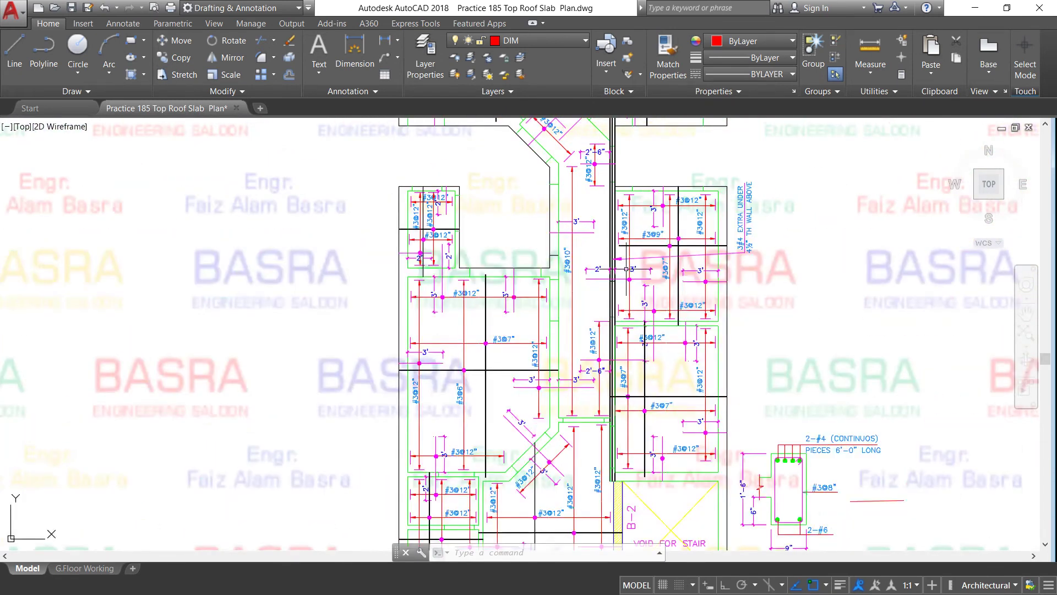
scroll(628, 295, up, 1)
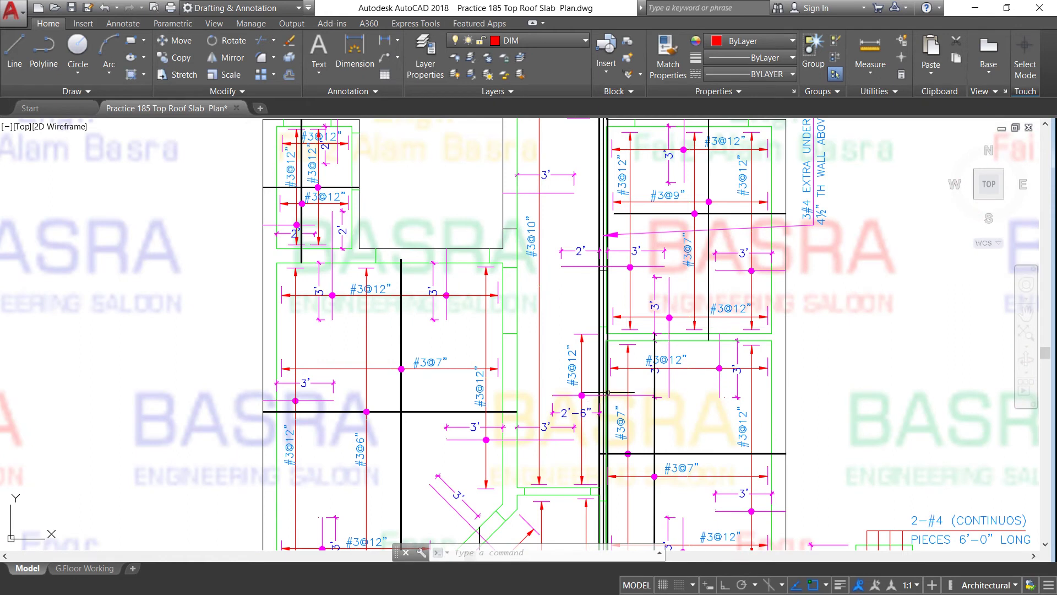
scroll(609, 392, up, 1)
scroll(600, 424, down, 2)
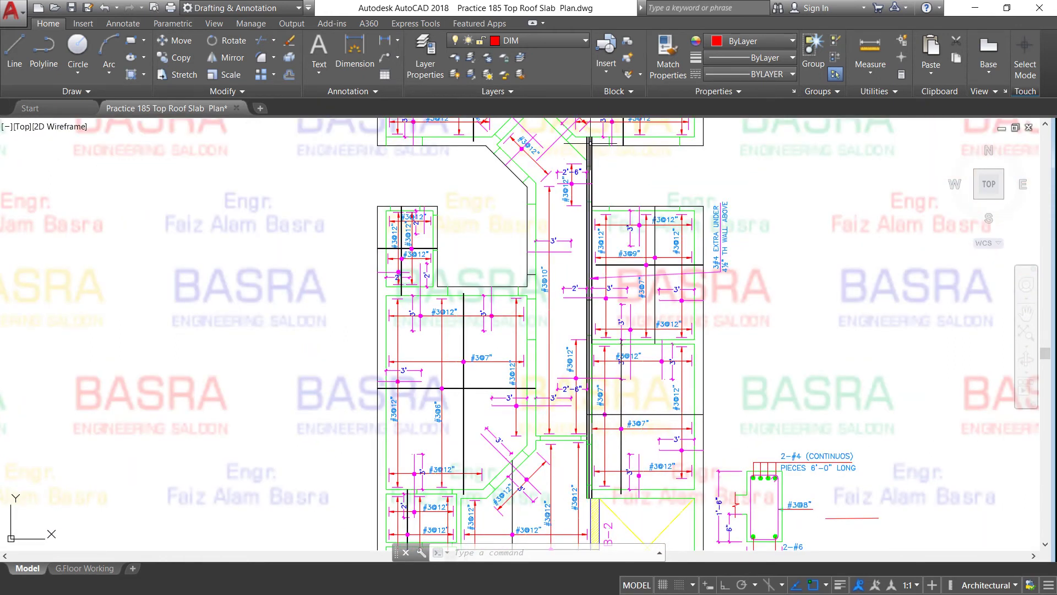
scroll(590, 142, up, 2)
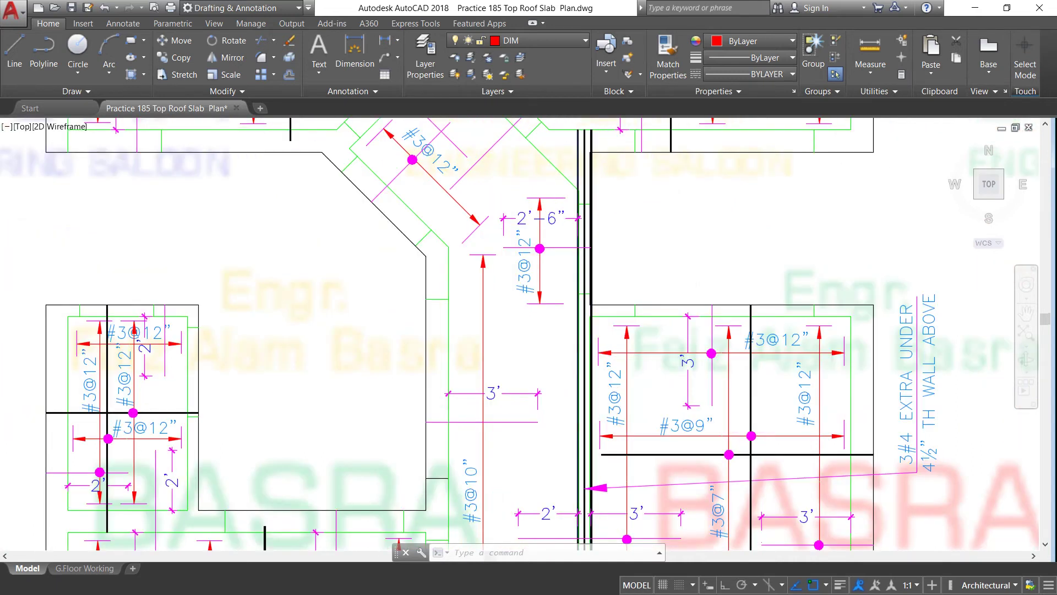
scroll(580, 326, up, 2)
scroll(580, 326, down, 2)
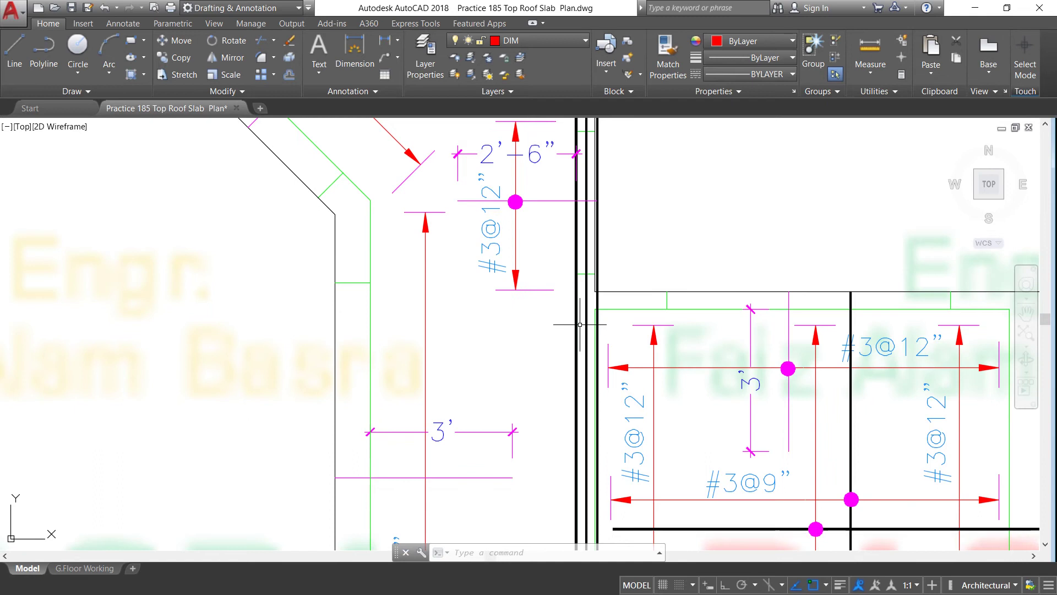
scroll(581, 325, down, 2)
scroll(581, 325, down, 2)
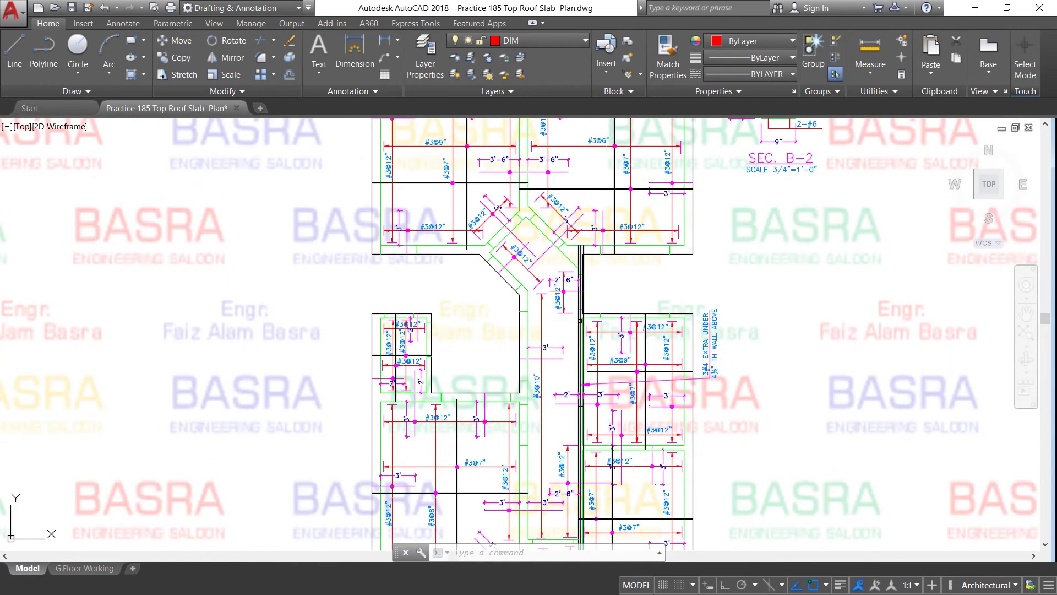
Step: Examine the 3' and 2'-6" extra bars over the walls between the passage and its adjoining rooms
scroll(580, 320, down, 1)
scroll(592, 405, up, 2)
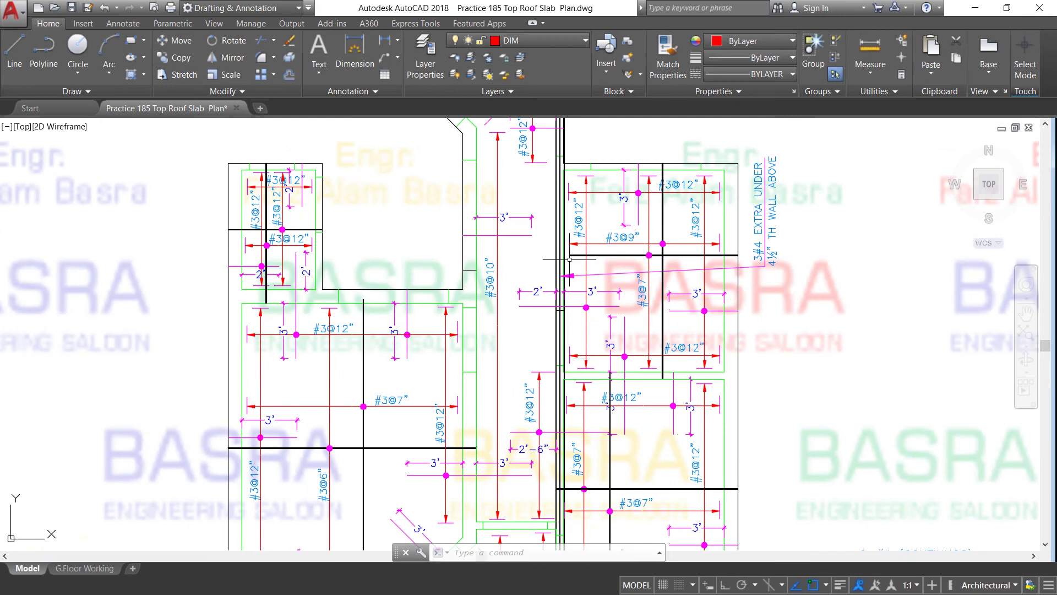
scroll(570, 259, down, 2)
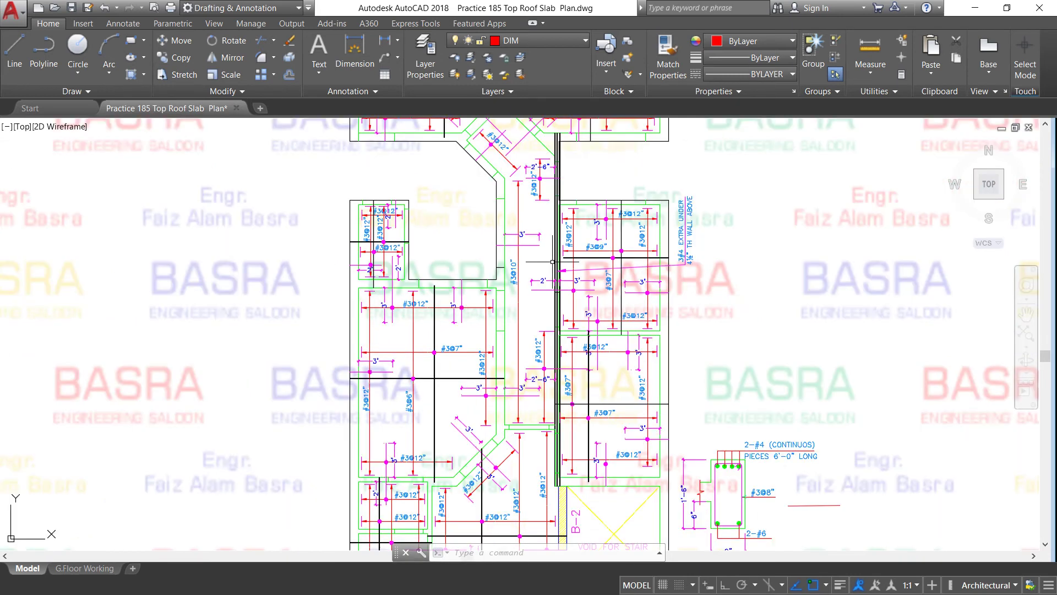
scroll(566, 310, up, 8)
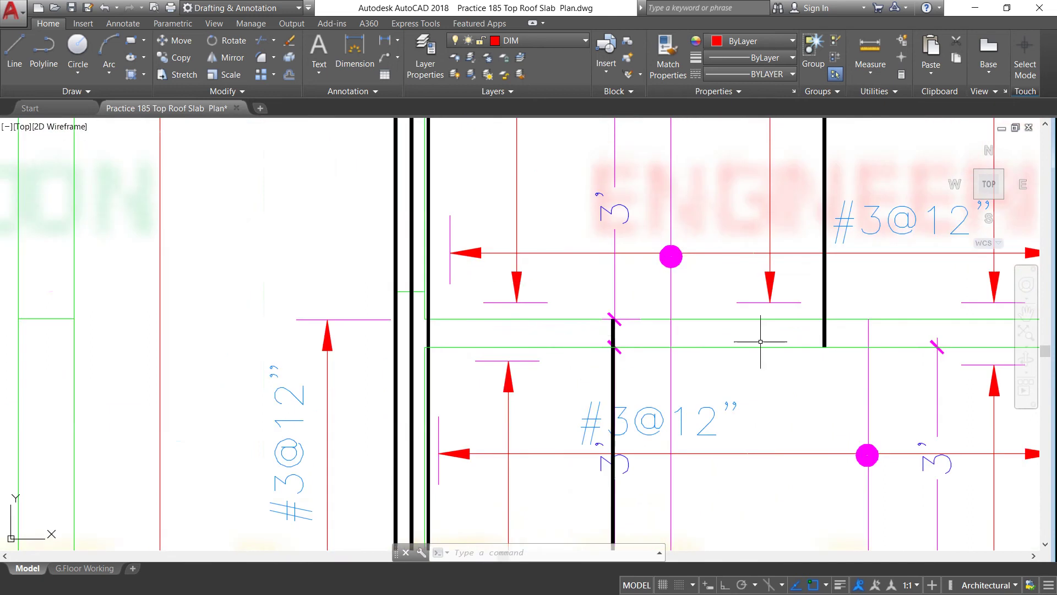
scroll(459, 272, down, 8)
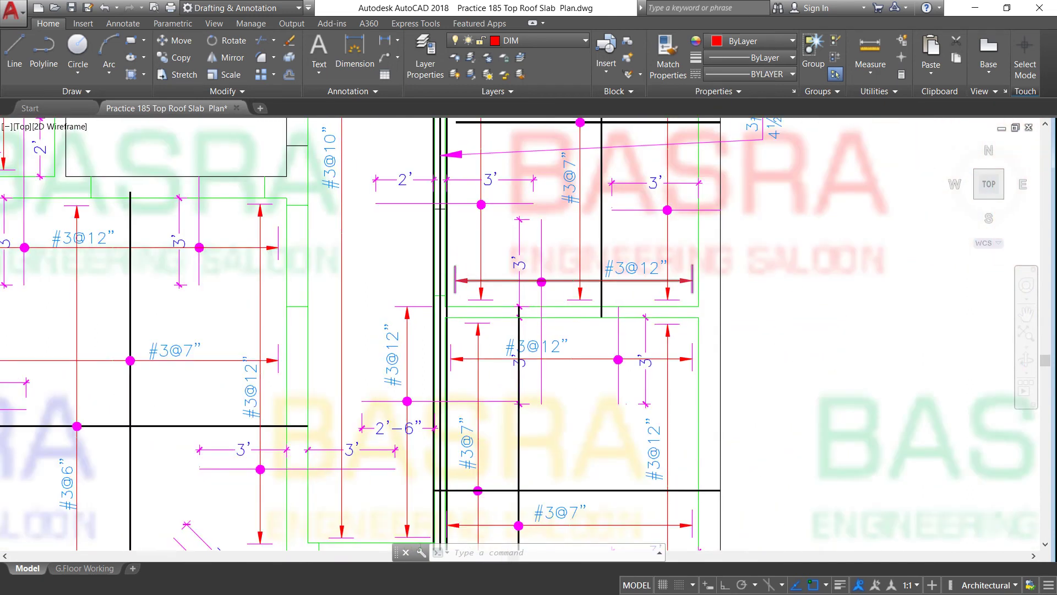
scroll(407, 296, up, 2)
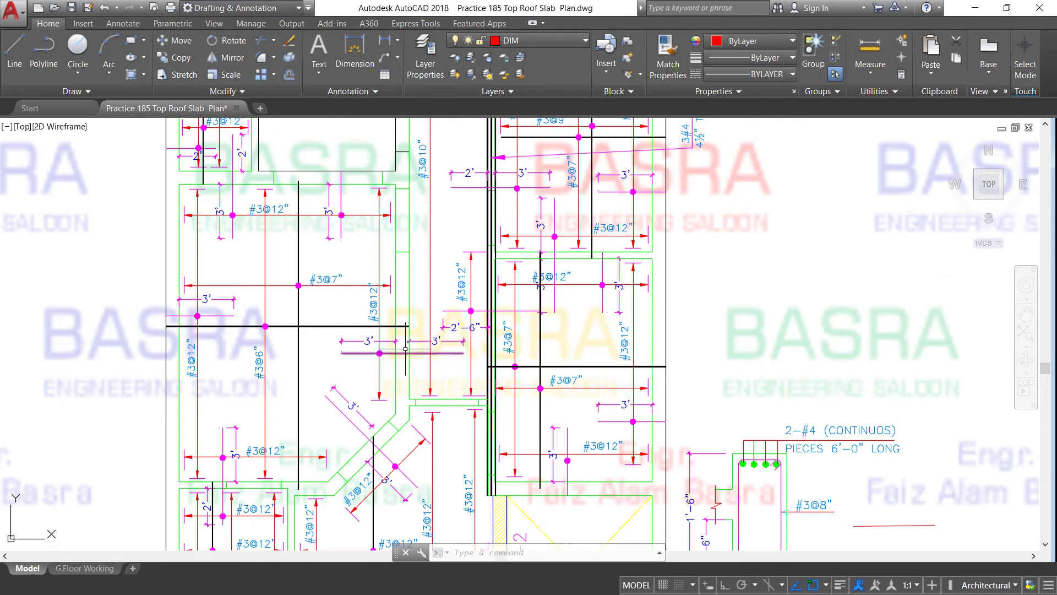
Step: Examine section B-2's 3-#3 continuous top bars, #3@6" stirrups, 2-#6 bottom bars and beam dimensions
scroll(406, 348, down, 8)
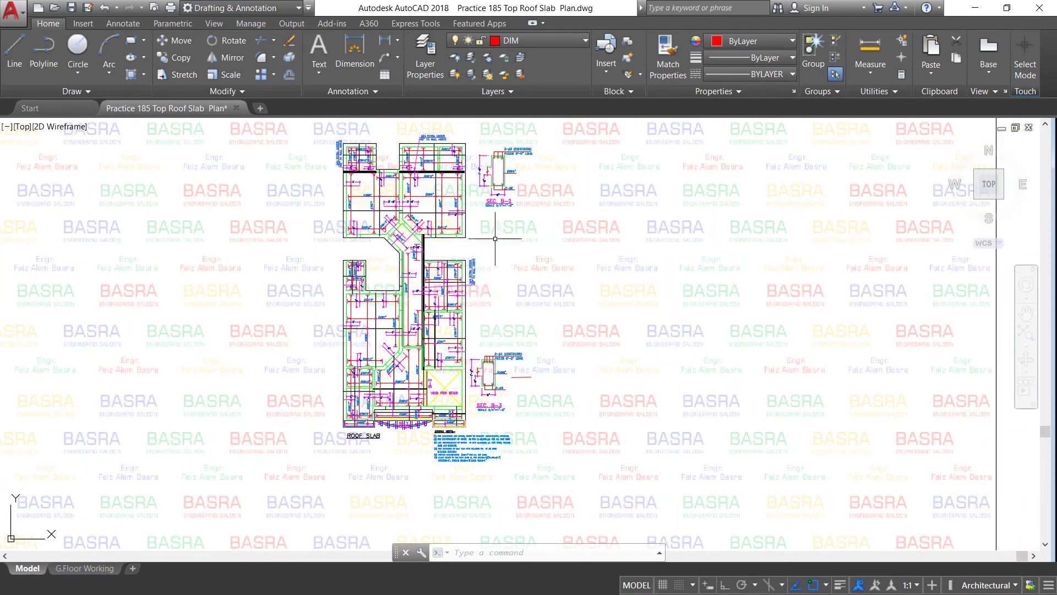
scroll(497, 149, up, 7)
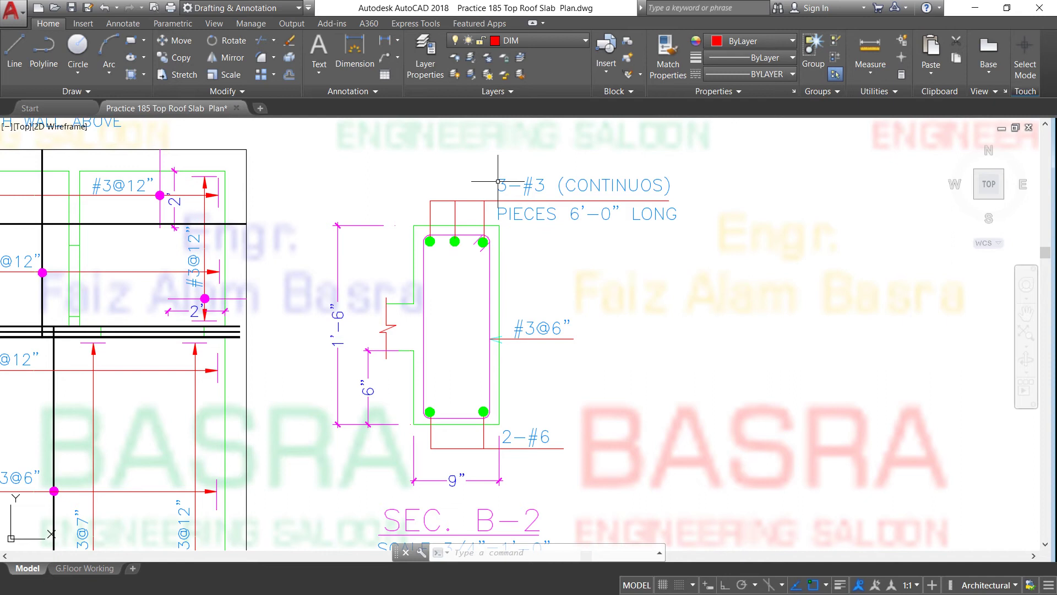
scroll(491, 208, down, 4)
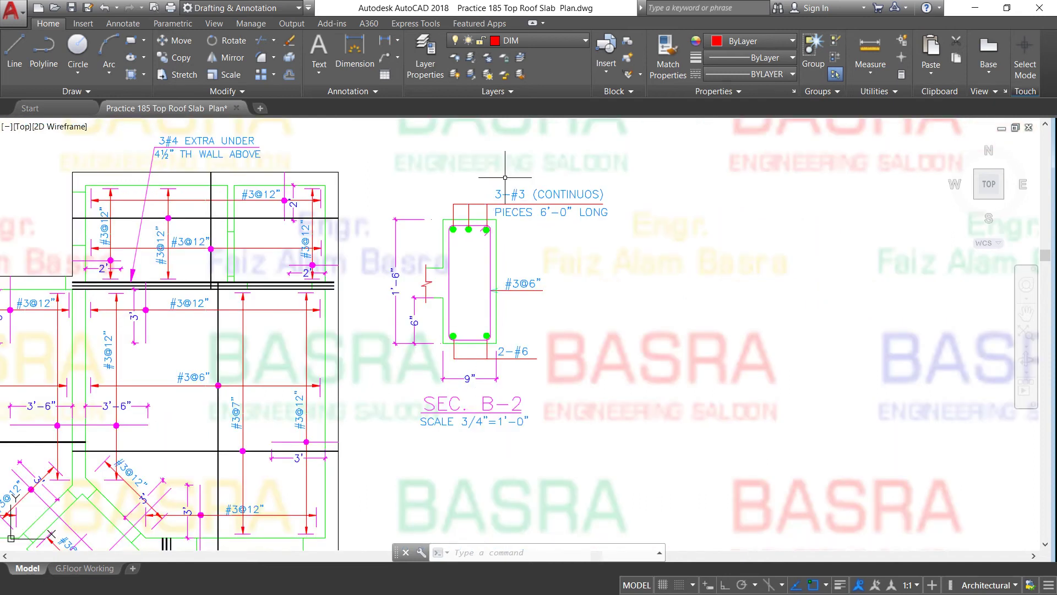
scroll(484, 200, up, 4)
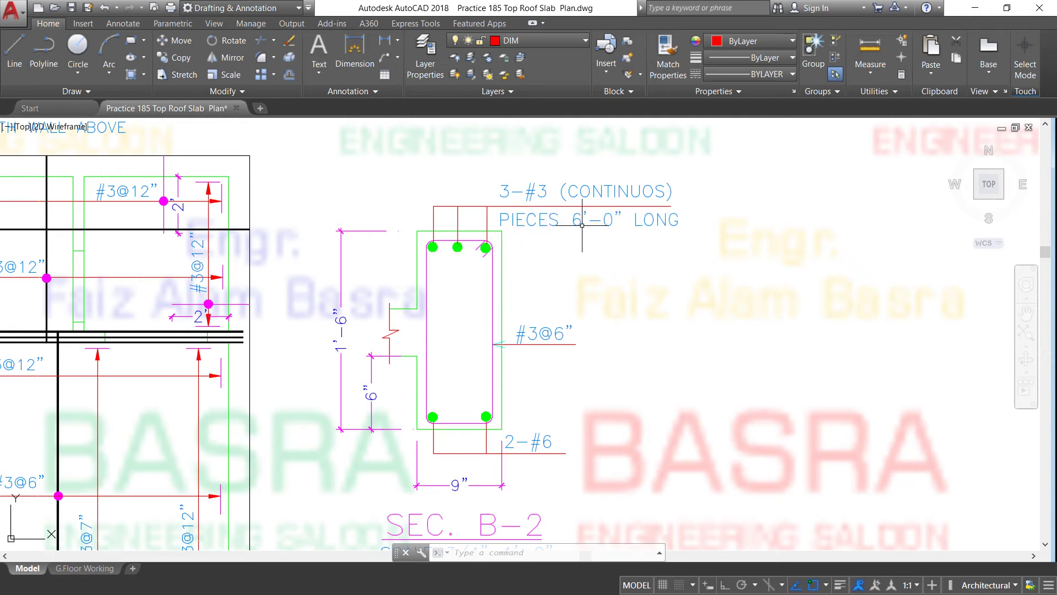
scroll(582, 226, down, 2)
scroll(460, 366, up, 4)
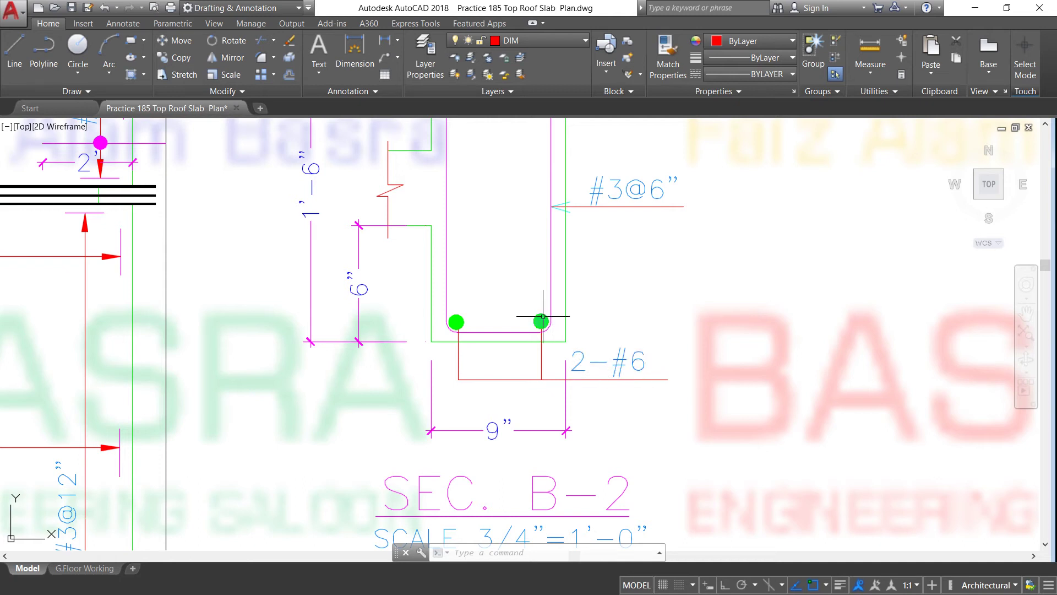
Step: Examine section B-2's 9" by 1'-6" outline, 6" slab offset, slab junction and title scale
scroll(453, 319, down, 4)
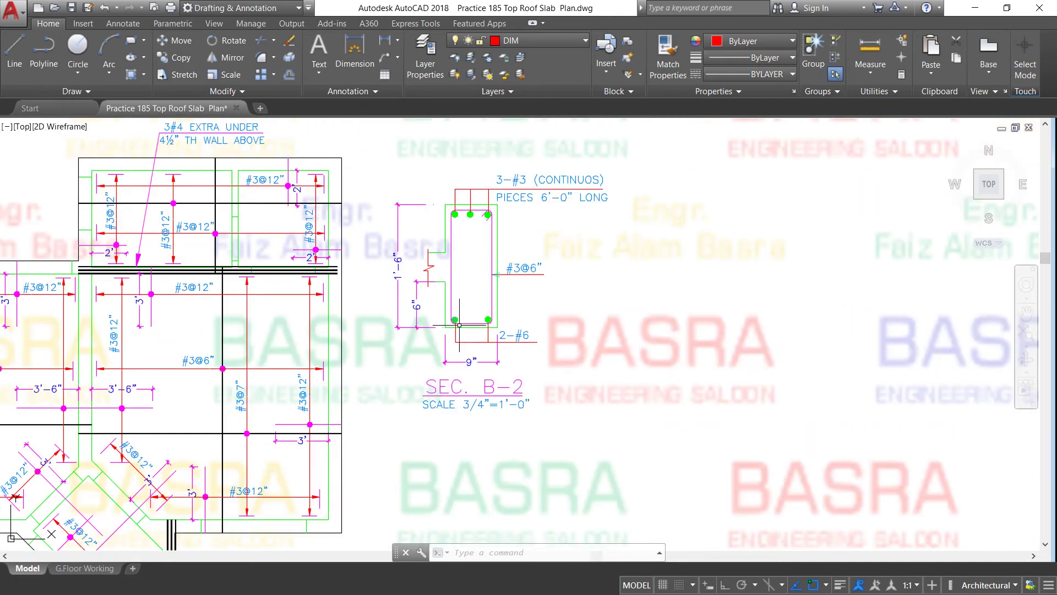
scroll(455, 422, up, 4)
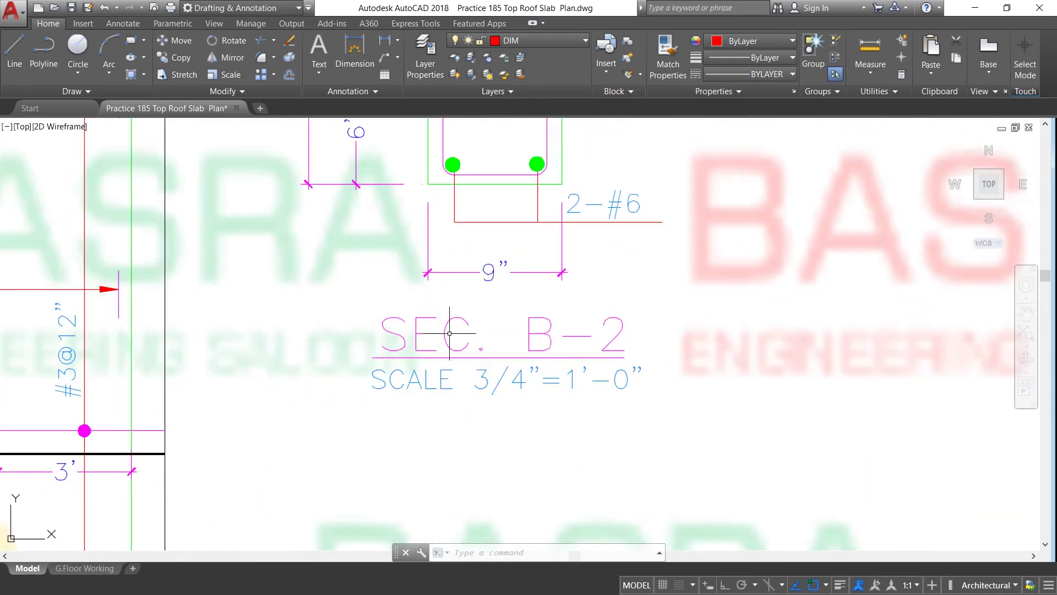
scroll(452, 309, down, 4)
scroll(456, 295, down, 4)
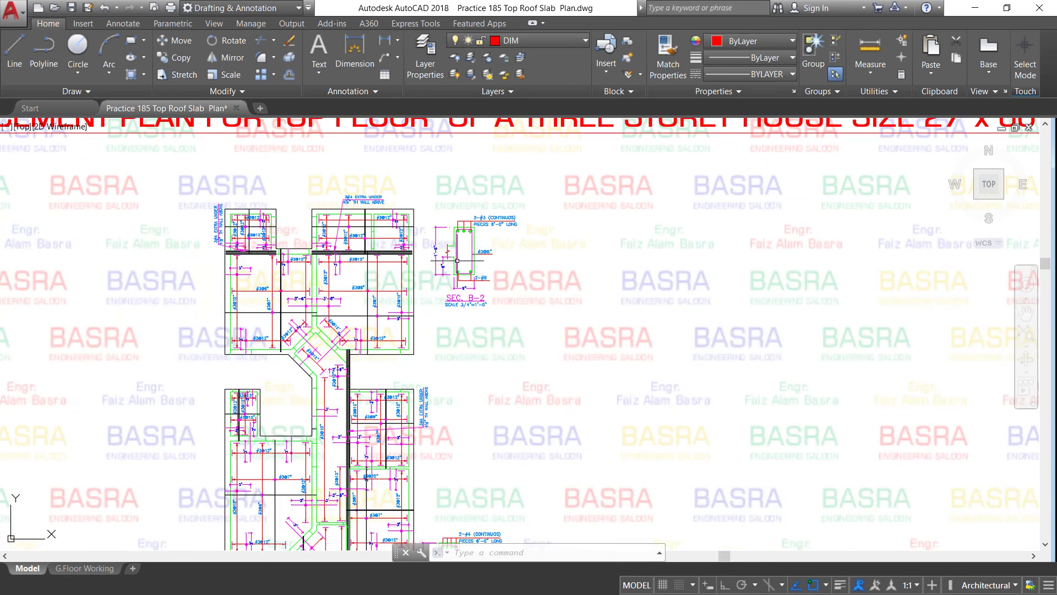
scroll(440, 258, up, 5)
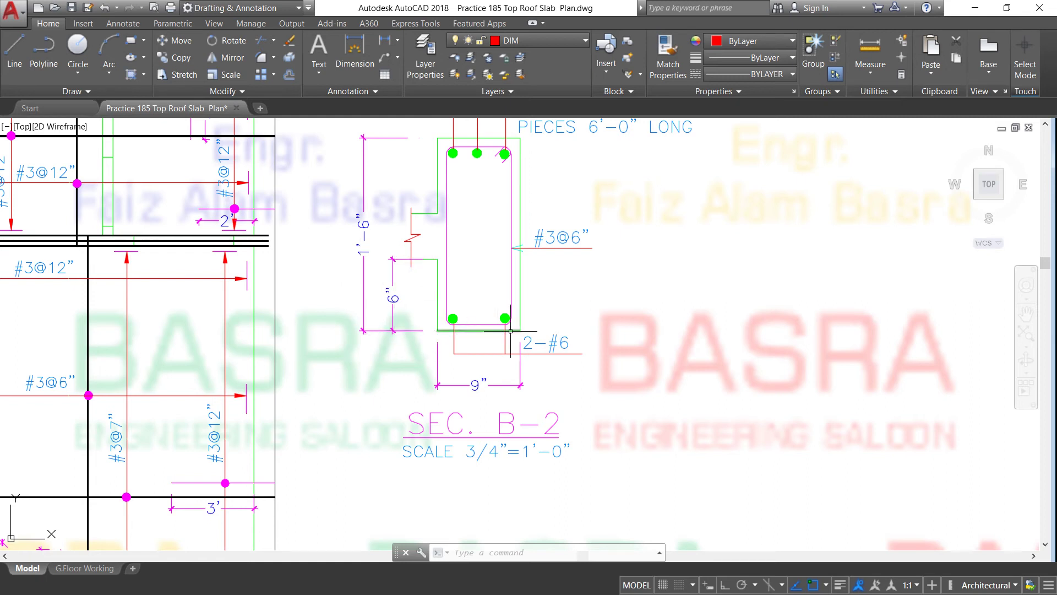
scroll(449, 333, down, 1)
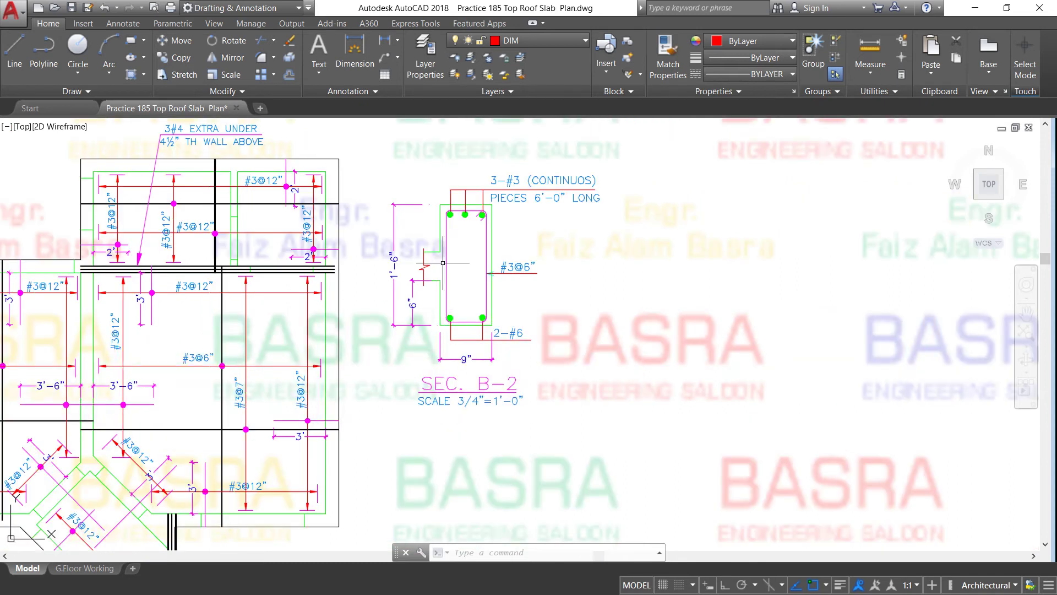
scroll(441, 237, up, 1)
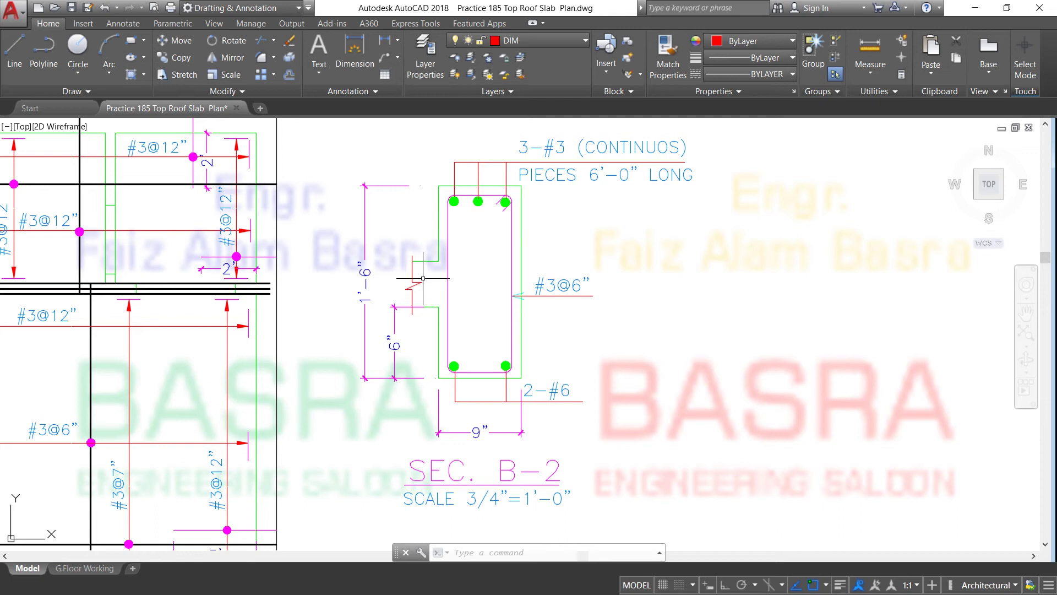
Step: Examine section B-3's continuous #4 top bars, #3@8" stirrups and 1'-6" beam depth beside the stair void
scroll(426, 186, down, 10)
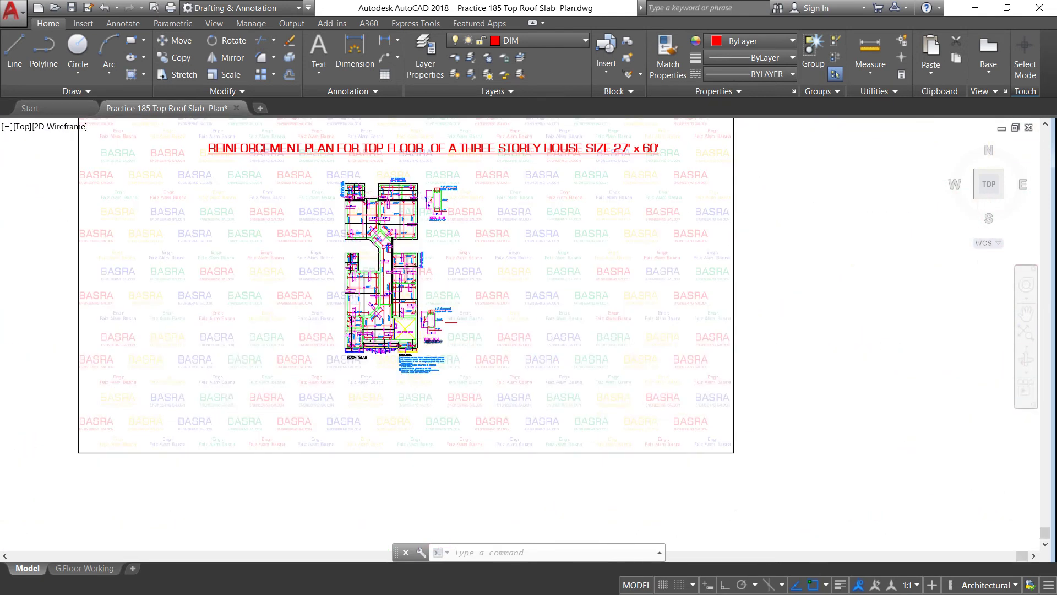
scroll(436, 336, up, 8)
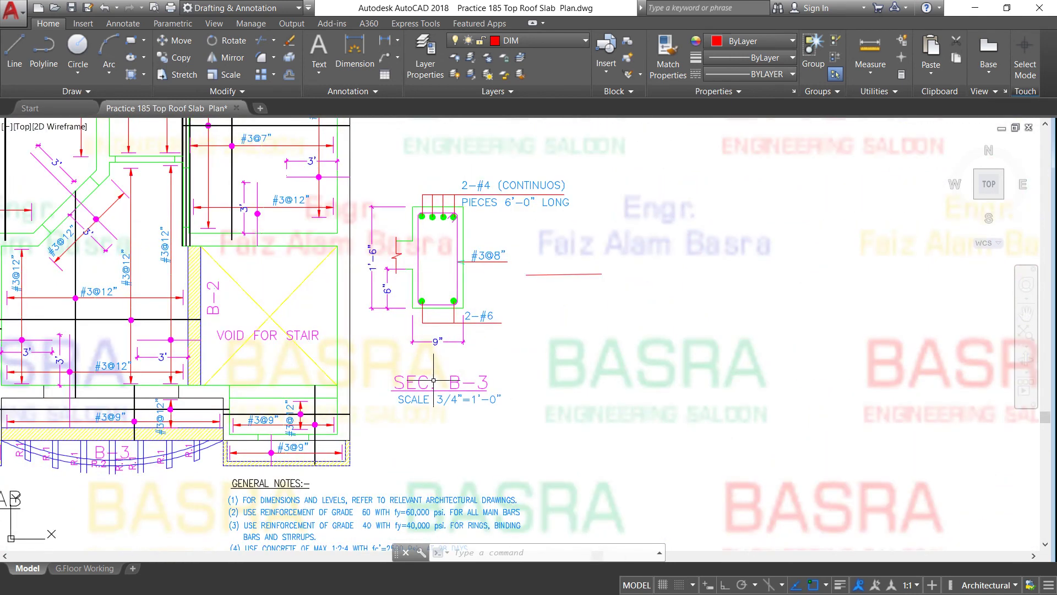
scroll(408, 302, up, 2)
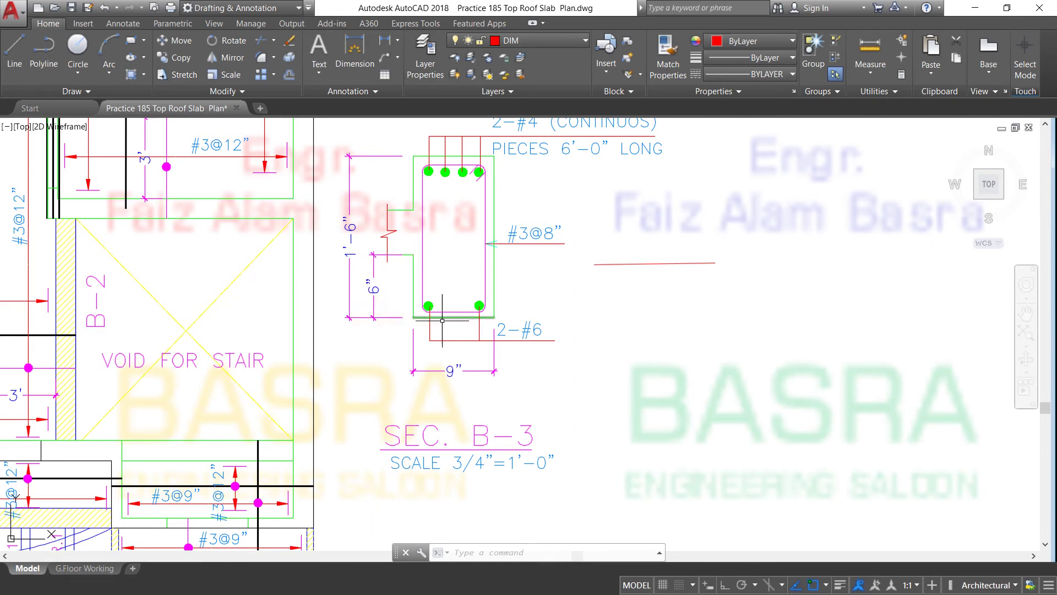
scroll(461, 212, down, 3)
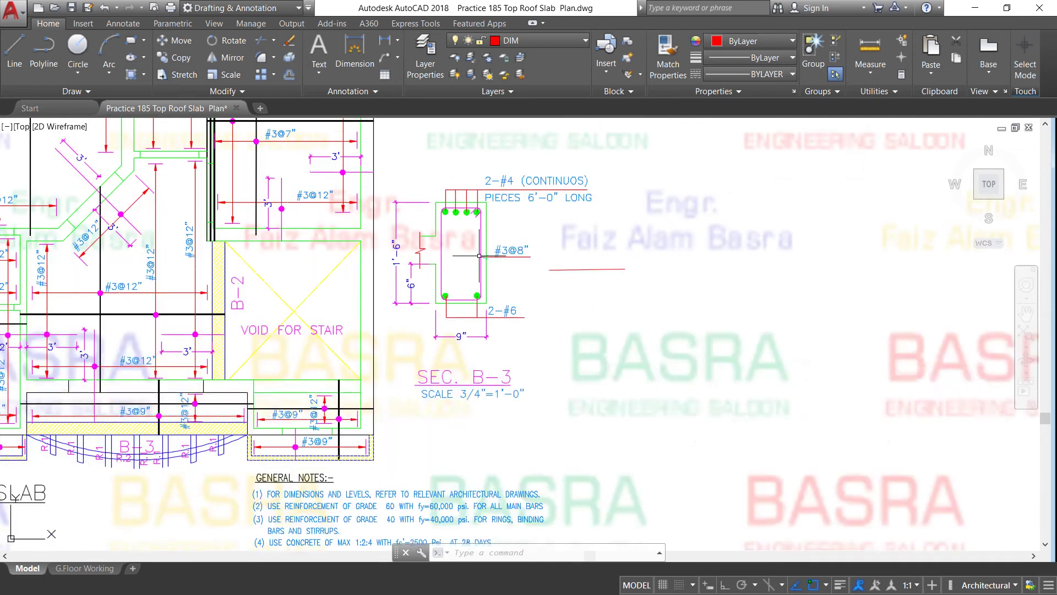
scroll(482, 194, up, 3)
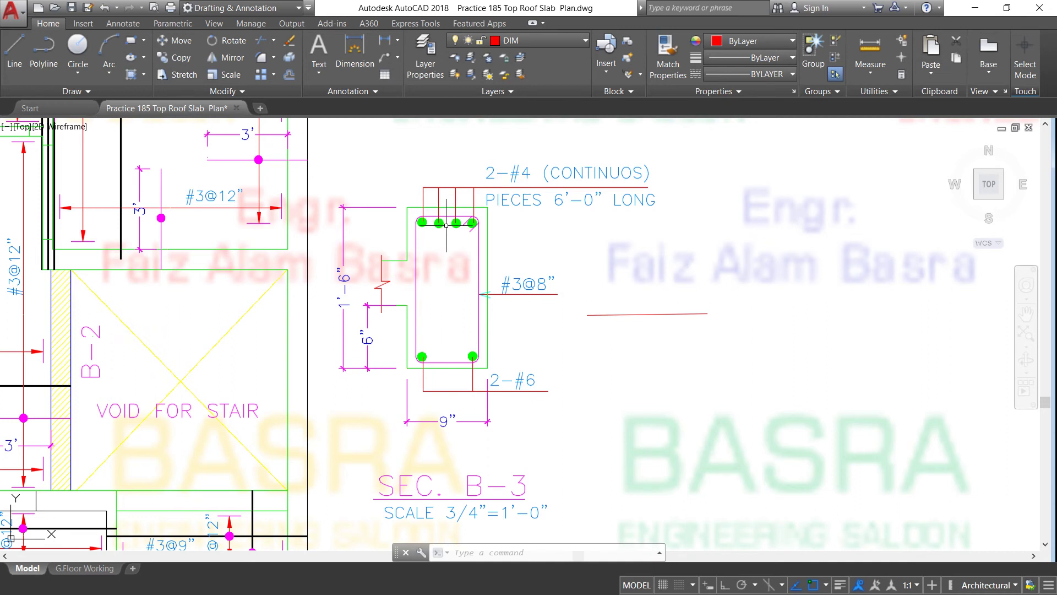
scroll(506, 225, down, 5)
scroll(489, 274, up, 3)
scroll(489, 273, up, 2)
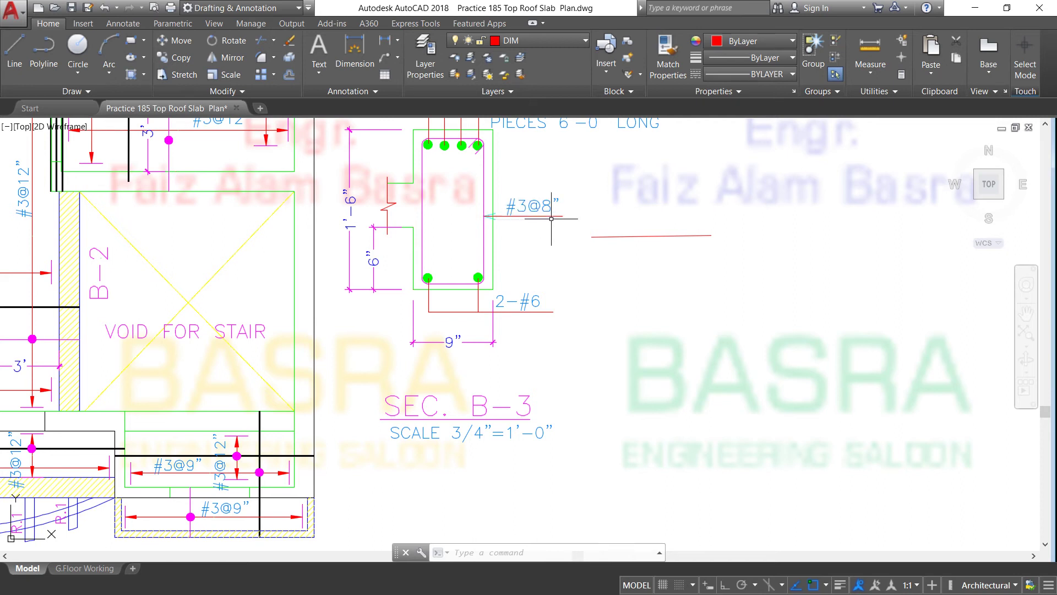
scroll(496, 231, down, 2)
scroll(447, 244, up, 2)
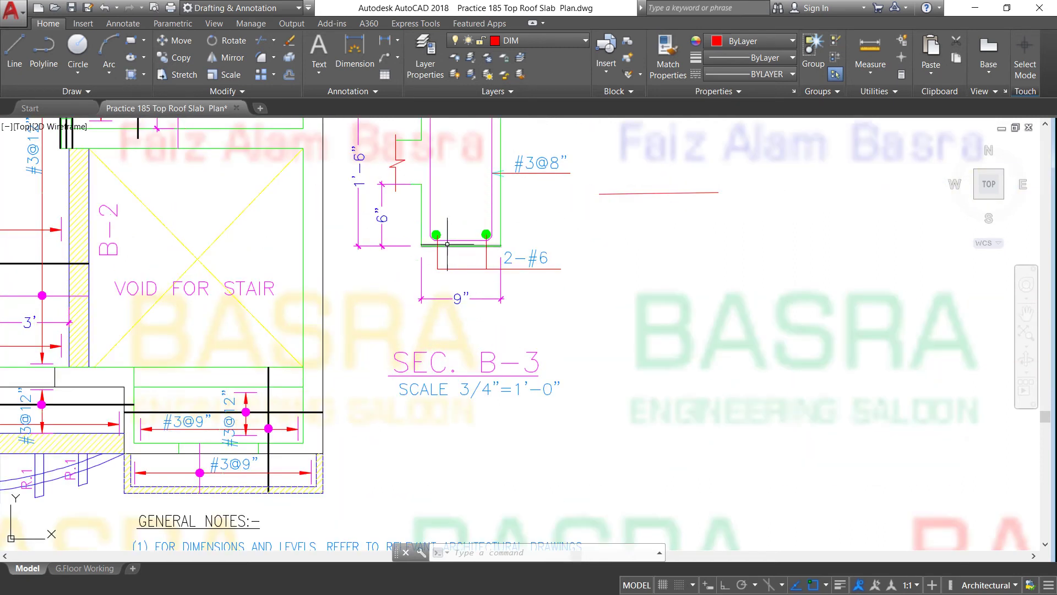
Step: Examine section B-3's 2-#6 bottom bars, 9" beam width and the title with its scale
scroll(448, 244, up, 2)
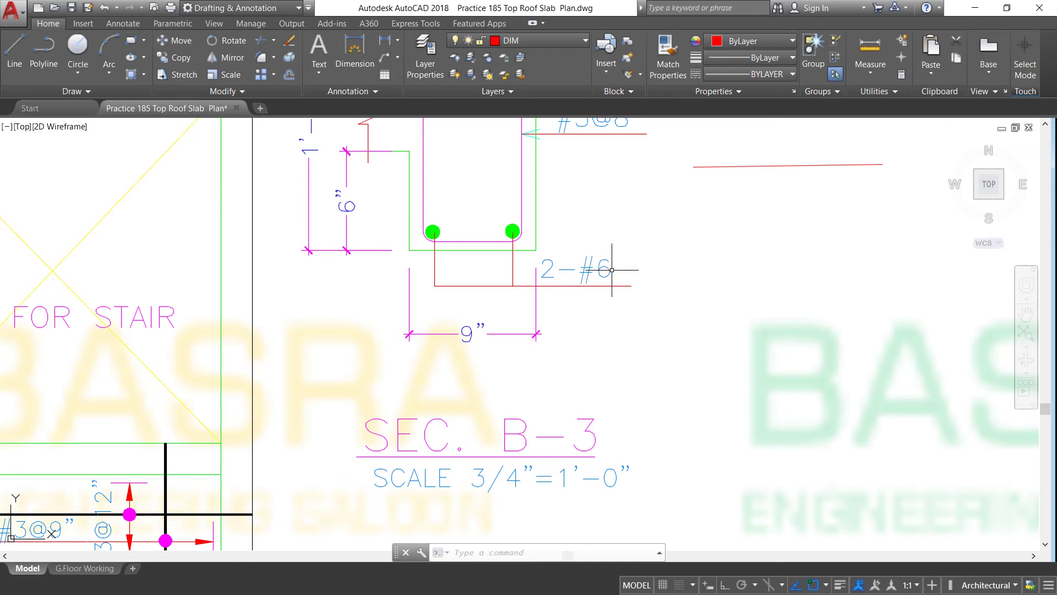
scroll(581, 276, down, 2)
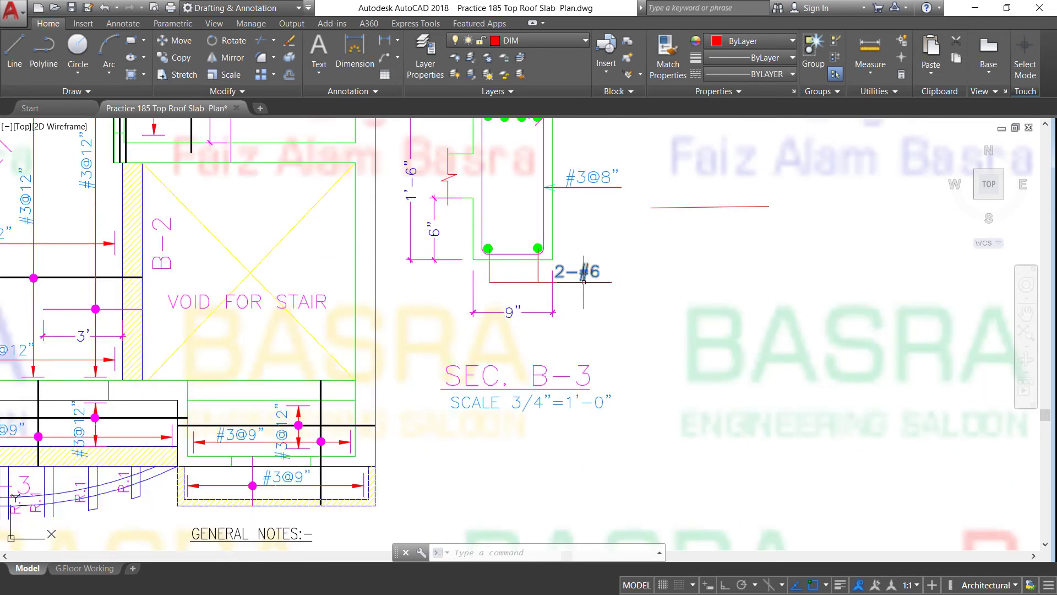
scroll(597, 293, up, 2)
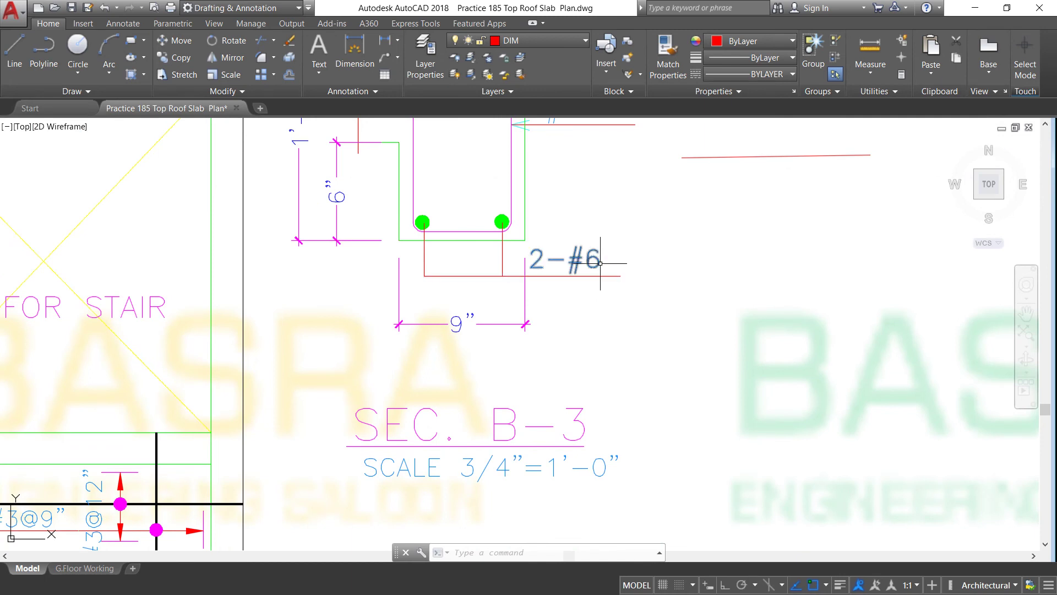
scroll(537, 263, down, 2)
scroll(575, 265, up, 2)
scroll(572, 265, down, 3)
scroll(454, 403, up, 3)
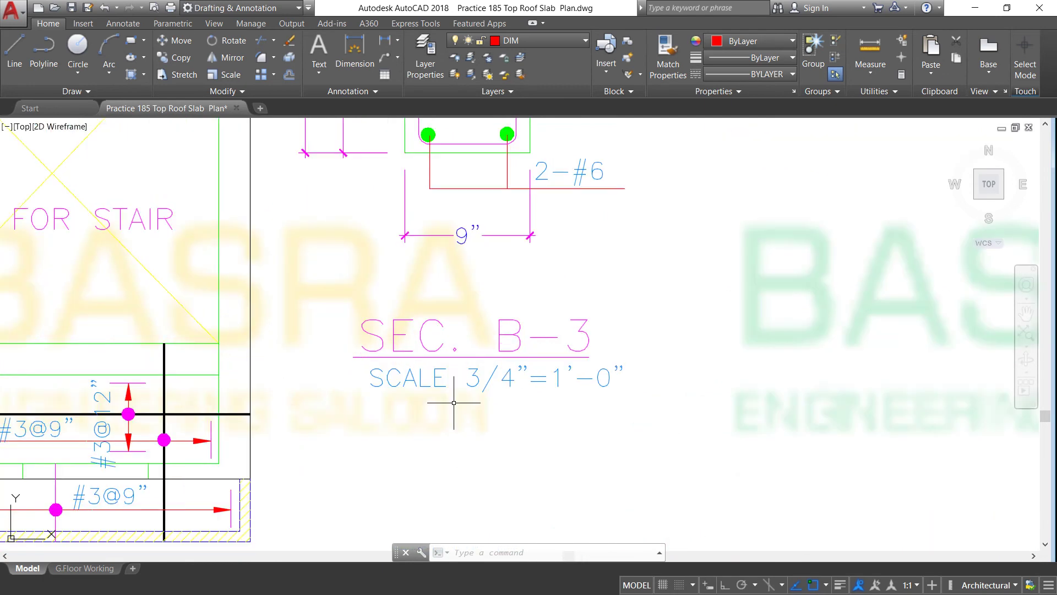
scroll(454, 402, up, 2)
scroll(406, 363, down, 5)
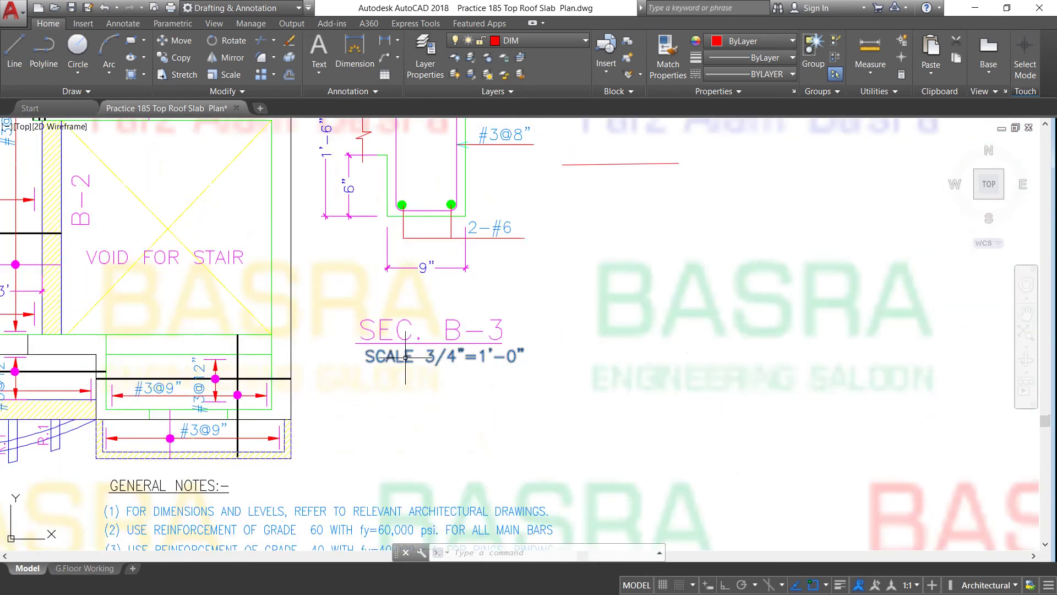
Step: Read the general notes below the roof slab plan, starting with note 1 on dimensions and levels
scroll(584, 213, down, 1)
scroll(441, 328, down, 2)
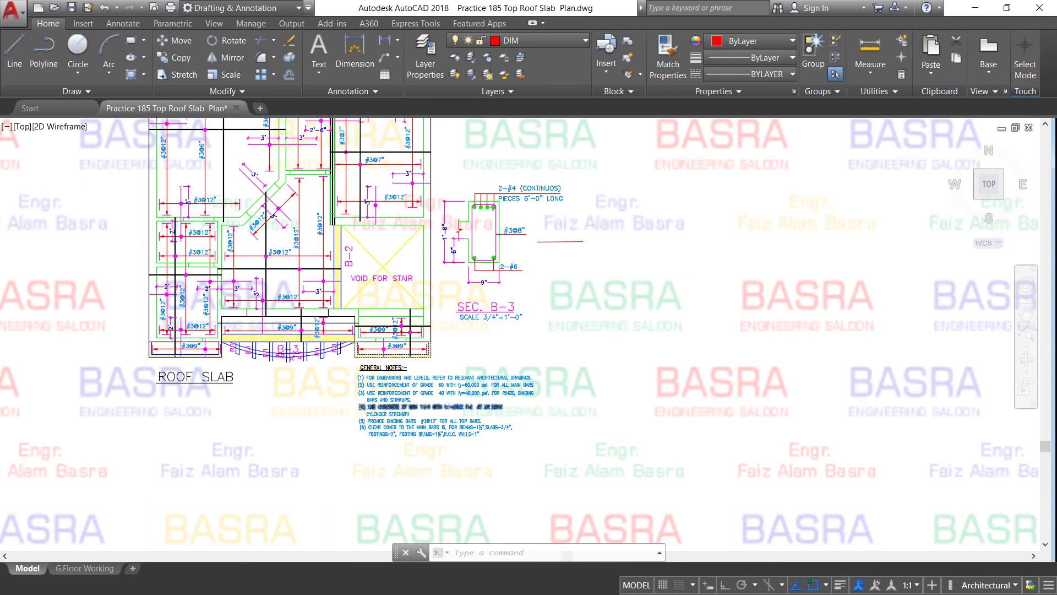
scroll(441, 328, up, 3)
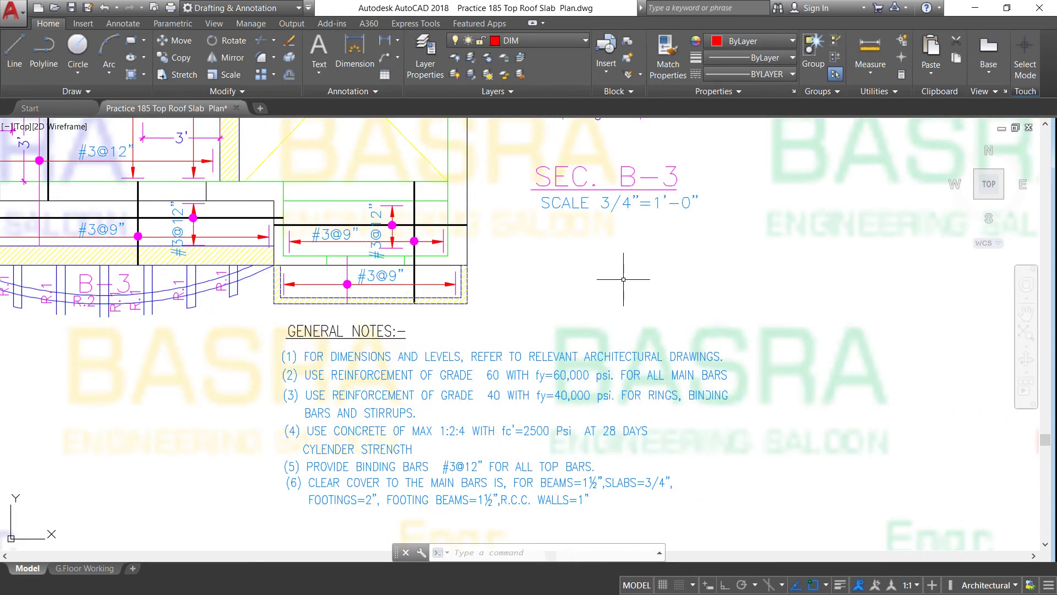
scroll(441, 319, down, 2)
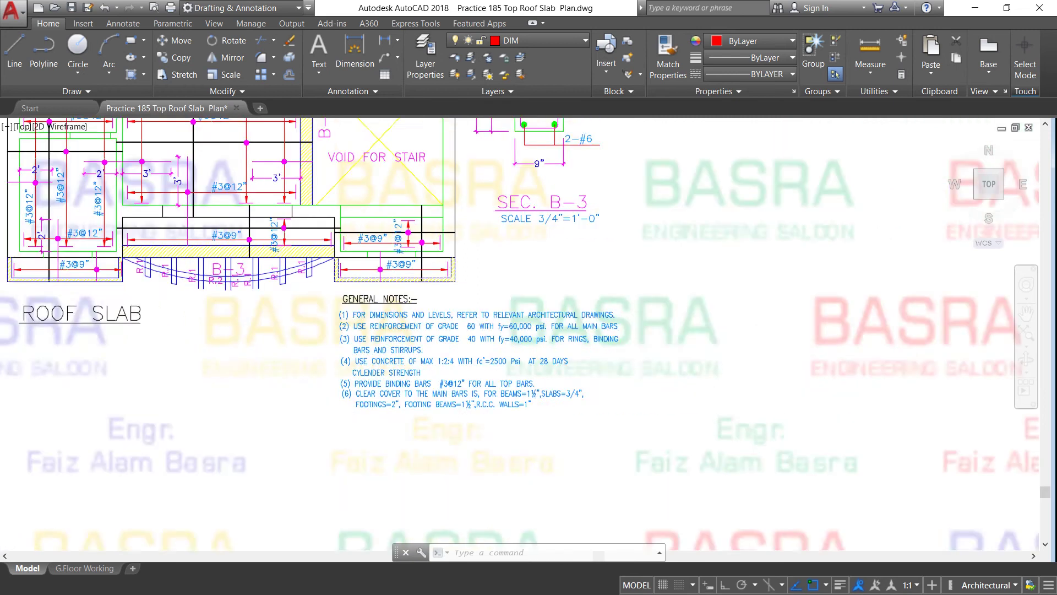
scroll(425, 288, up, 2)
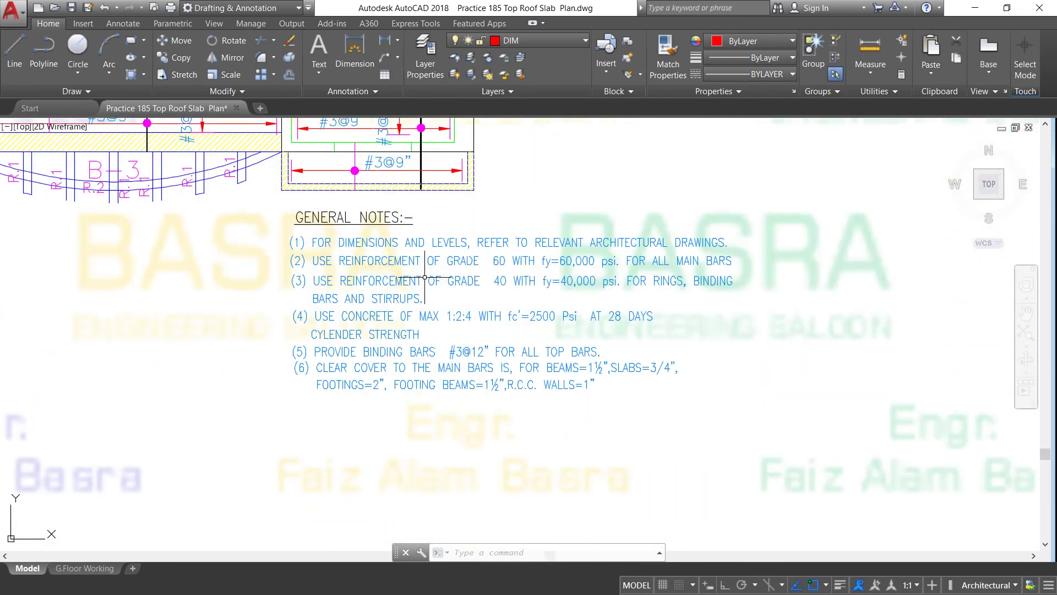
scroll(397, 264, up, 2)
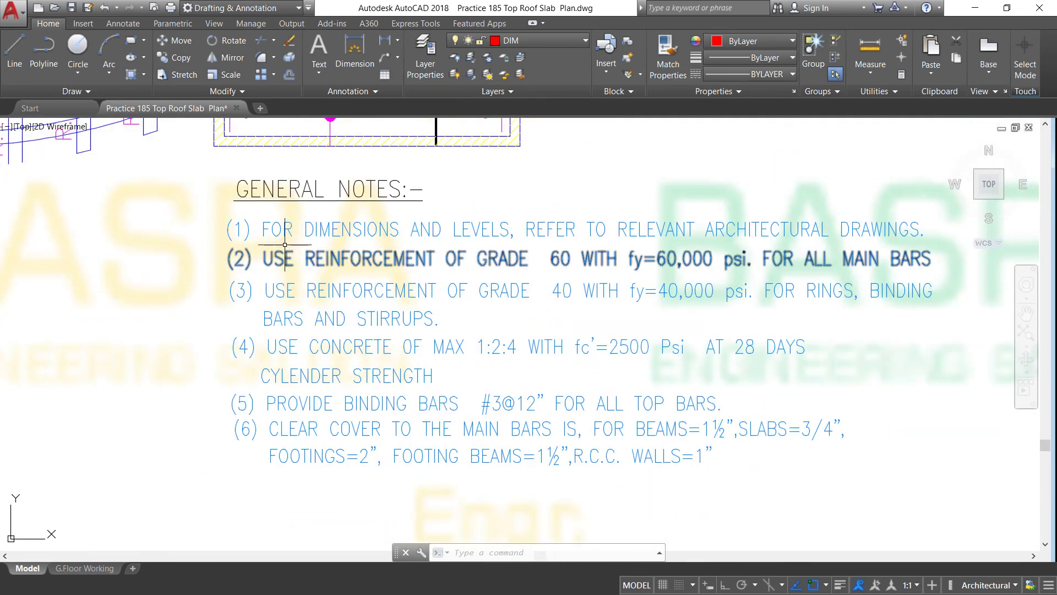
scroll(257, 244, down, 1)
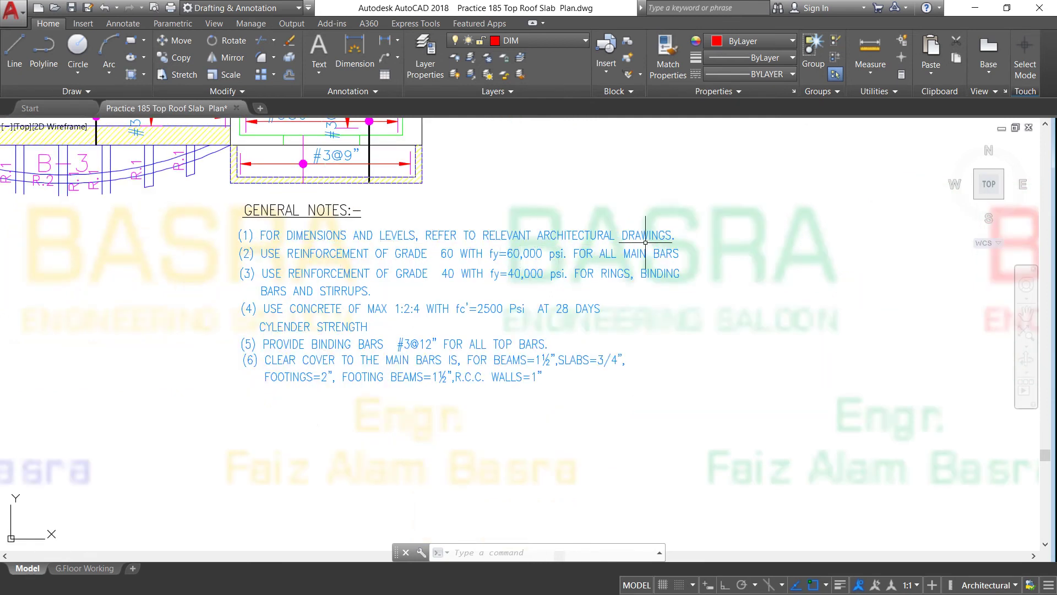
Step: Examine the #3@9" slab strips and their outer edges on both sides of hatched beam B-3
scroll(661, 241, down, 4)
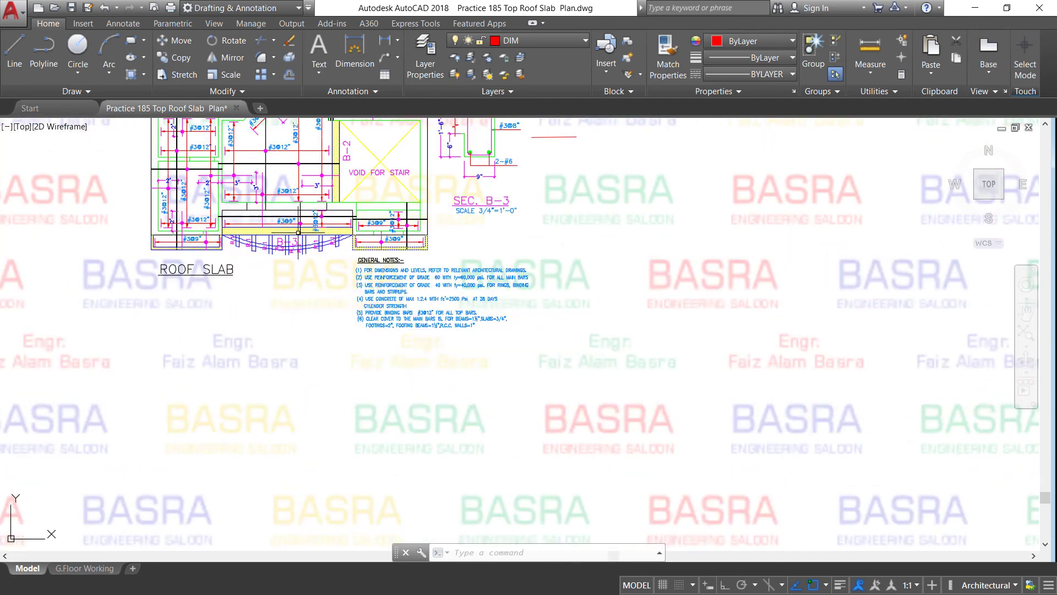
scroll(296, 232, up, 4)
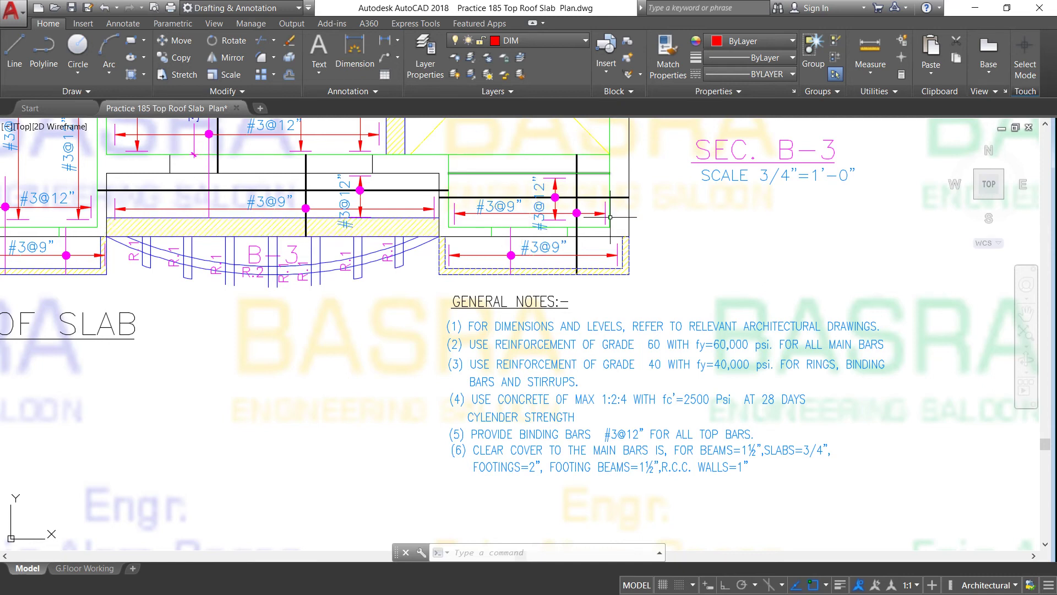
scroll(610, 217, down, 4)
scroll(393, 184, up, 4)
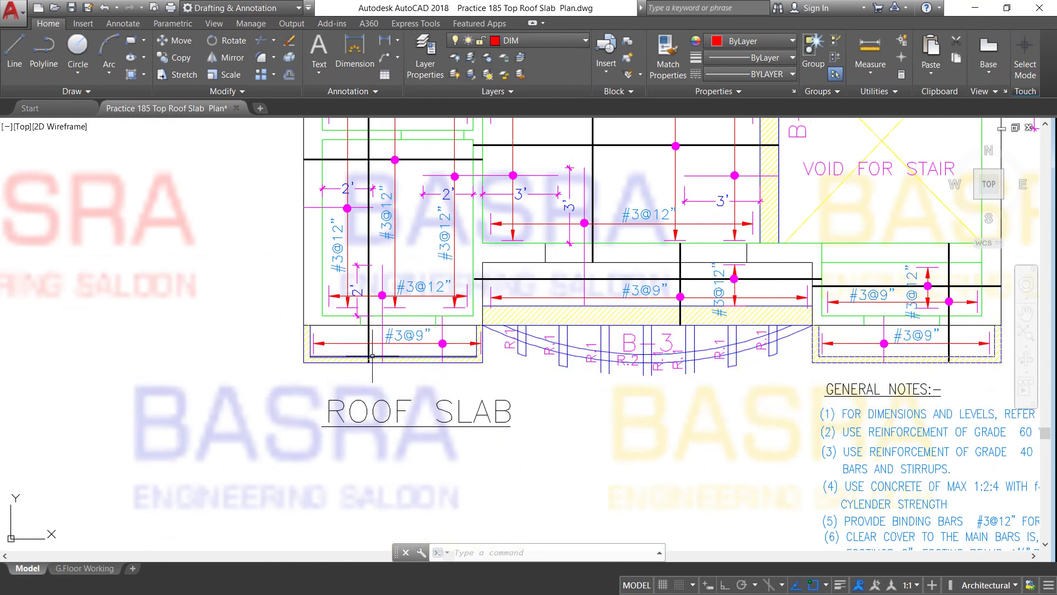
mouse_move(344, 326)
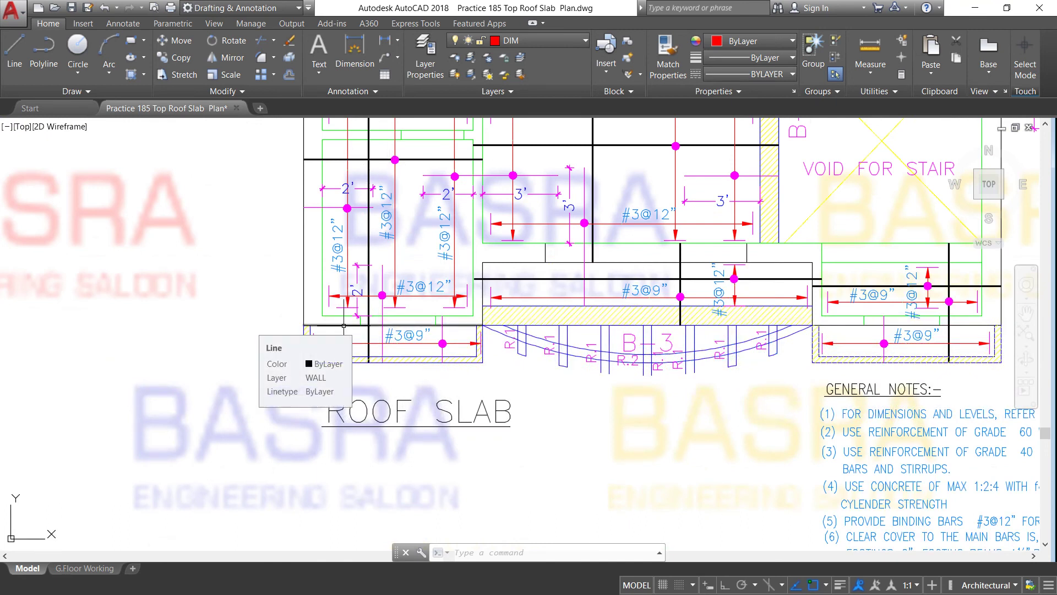
scroll(301, 324, down, 2)
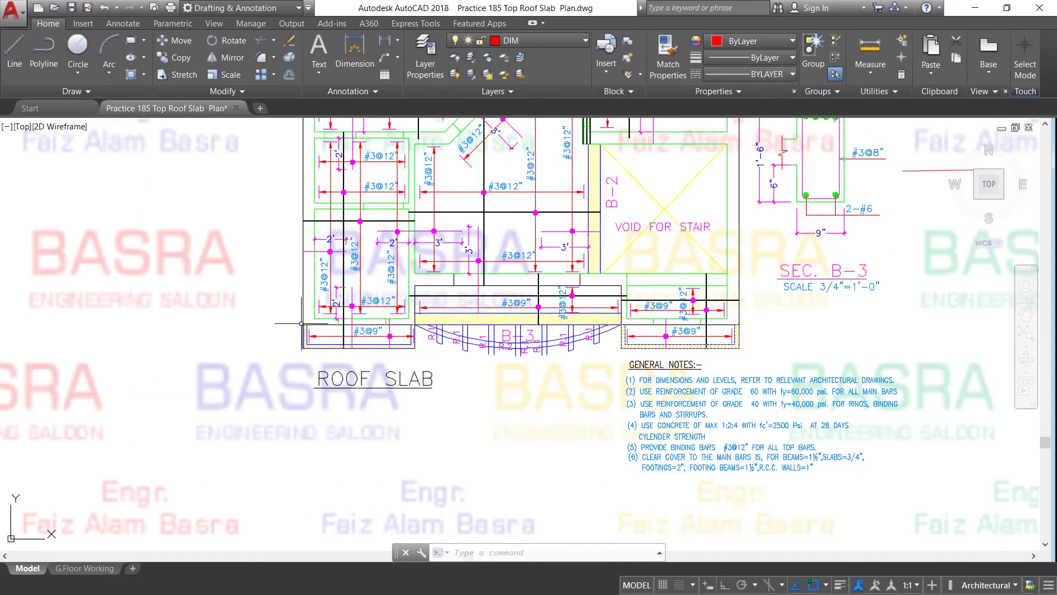
scroll(378, 337, up, 2)
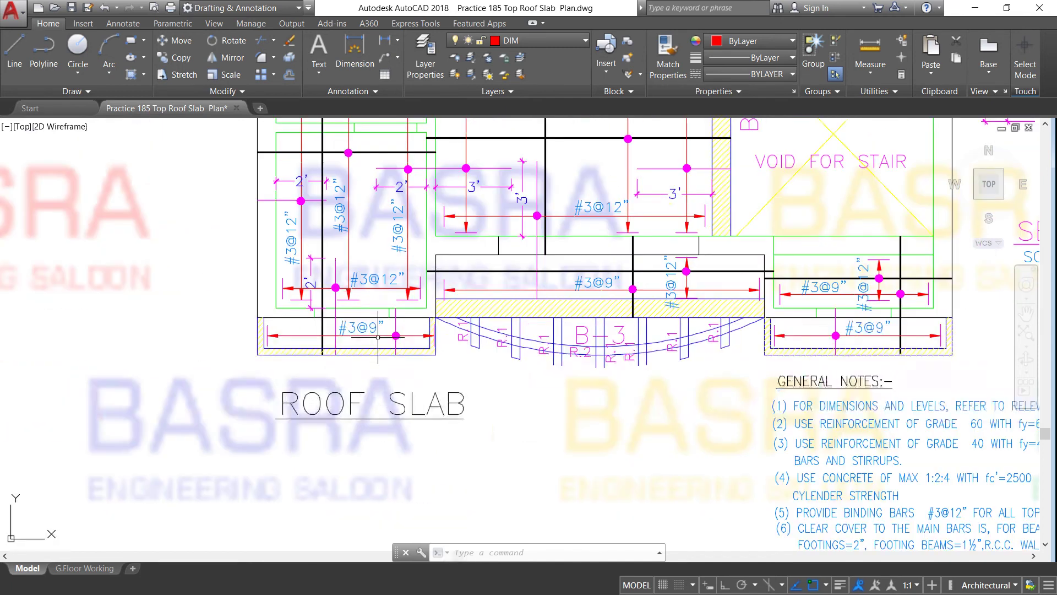
scroll(338, 336, up, 2)
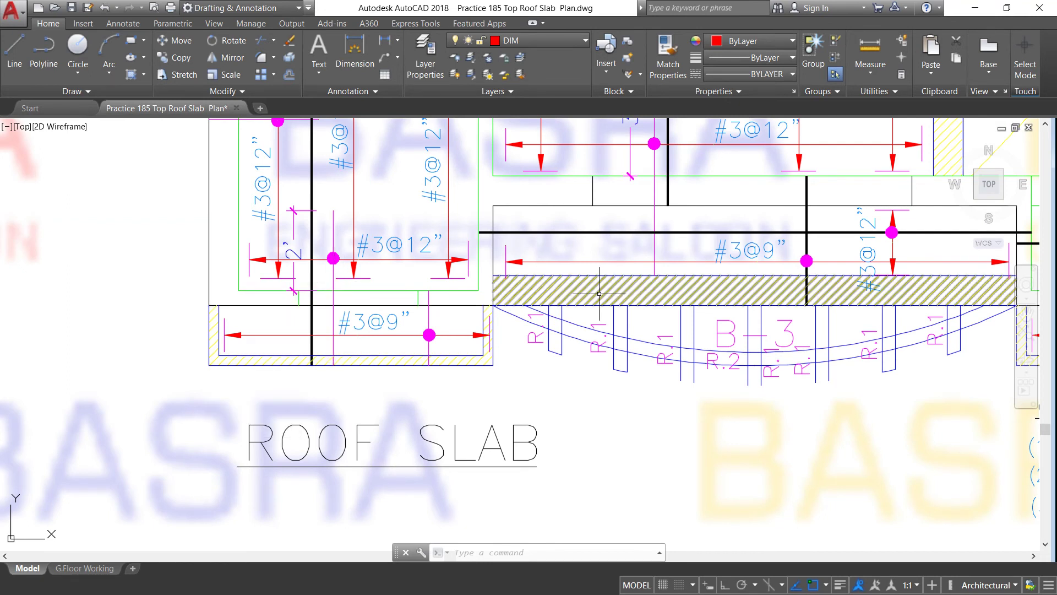
scroll(599, 294, down, 5)
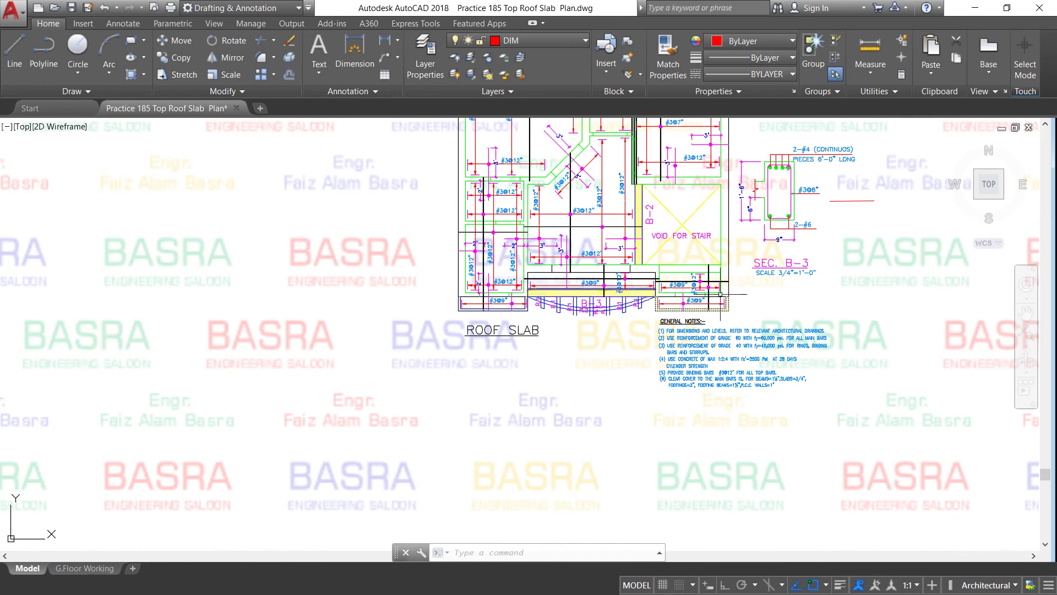
Step: Read general notes 1 to 3 on dimensions and the reinforcement grades for main bars, rings, binding bars and stirrups
scroll(763, 309, up, 2)
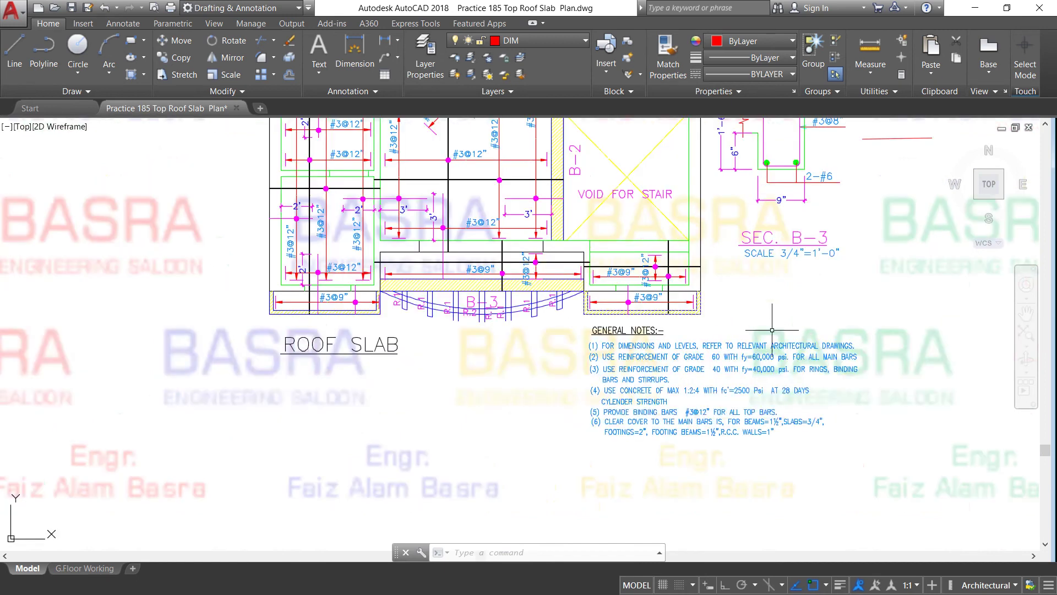
scroll(771, 342, up, 3)
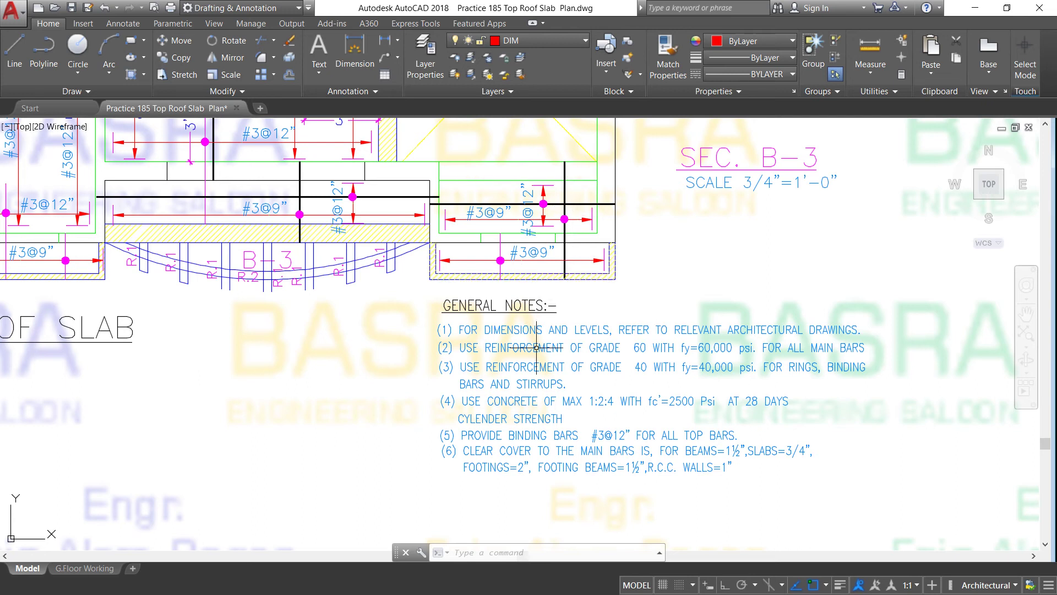
scroll(614, 374, up, 2)
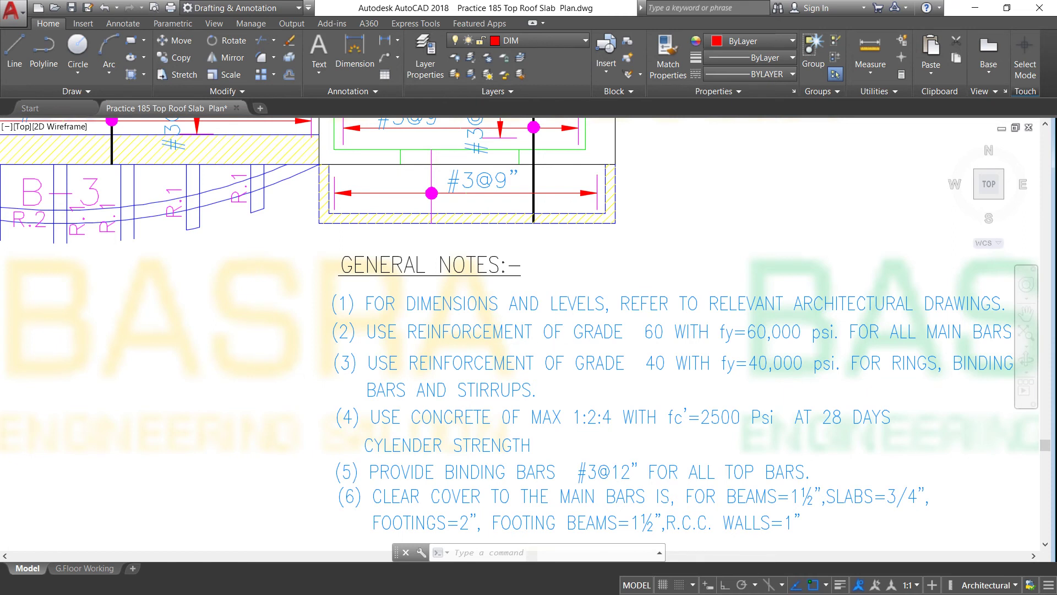
scroll(644, 344, down, 1)
scroll(670, 345, up, 1)
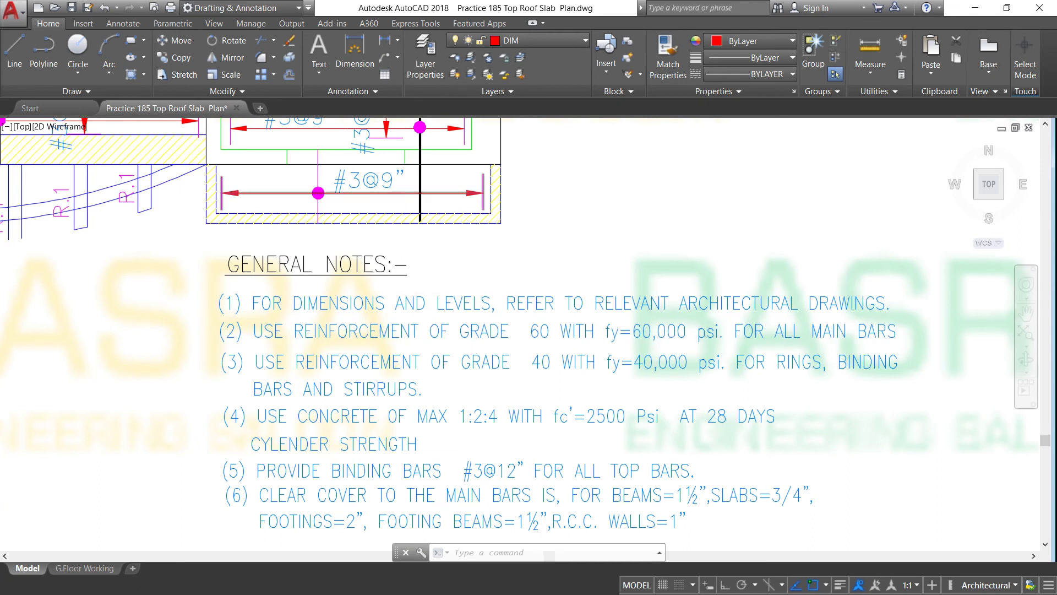
scroll(471, 336, down, 4)
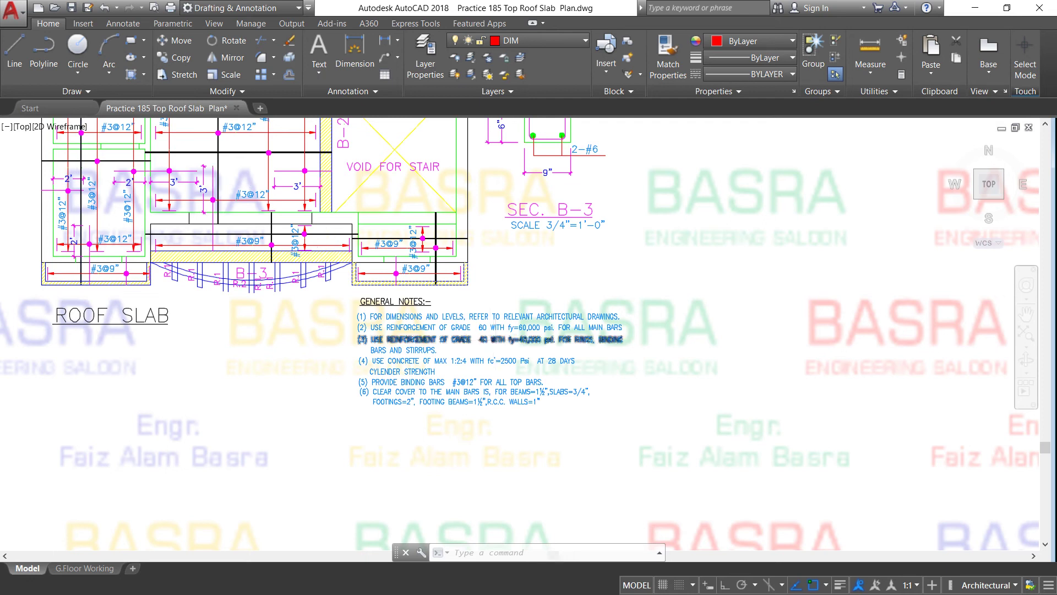
scroll(488, 326, up, 4)
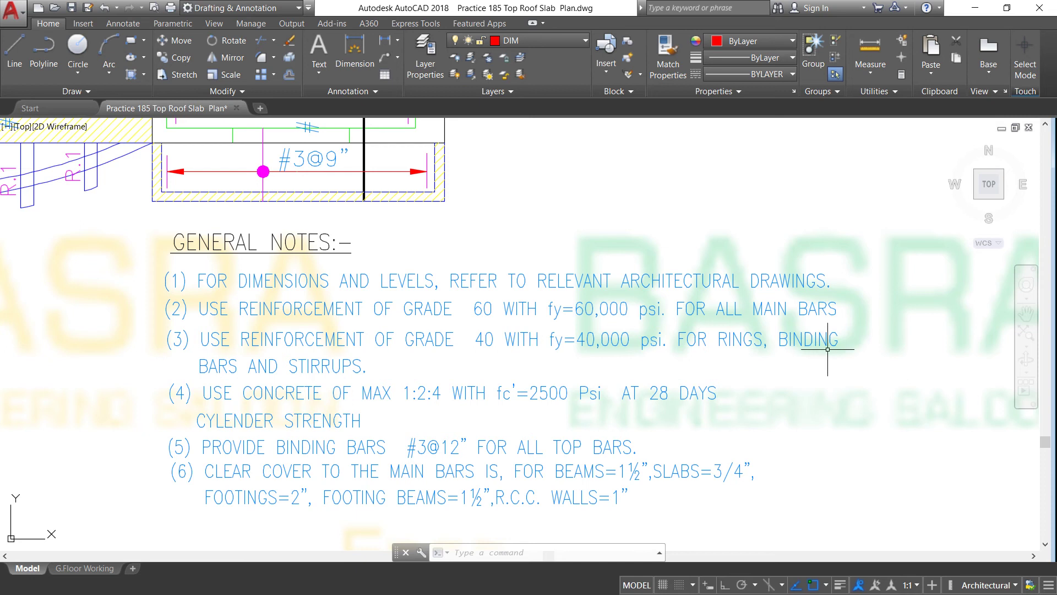
Step: Examine section B-3's main bars and stirrups in relation to the reinforcement grade notes
scroll(439, 306, down, 2)
scroll(439, 305, down, 4)
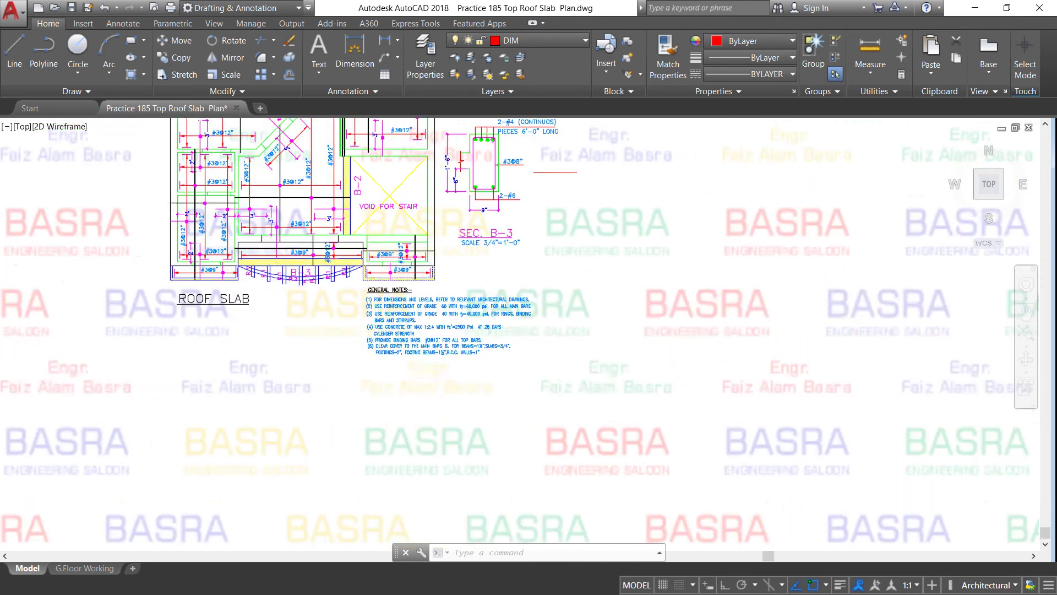
scroll(462, 241, up, 3)
scroll(467, 227, up, 2)
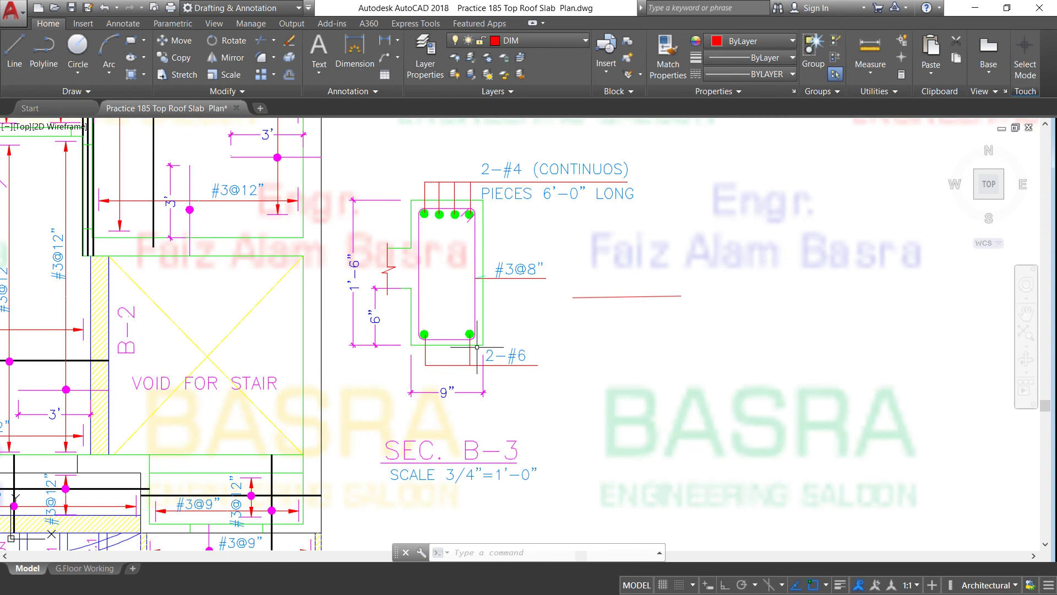
scroll(442, 271, down, 2)
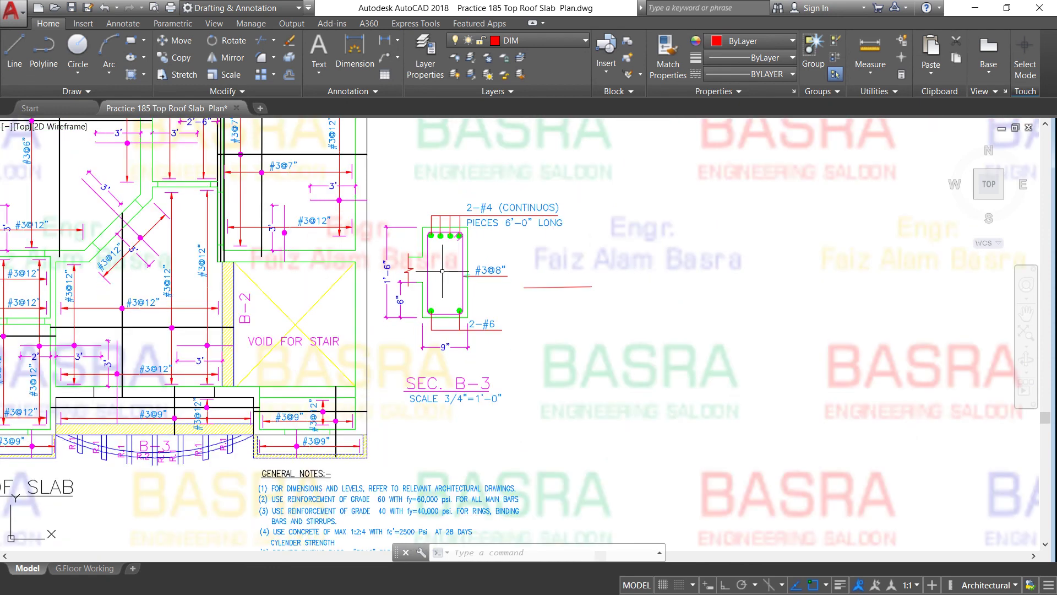
scroll(442, 269, down, 3)
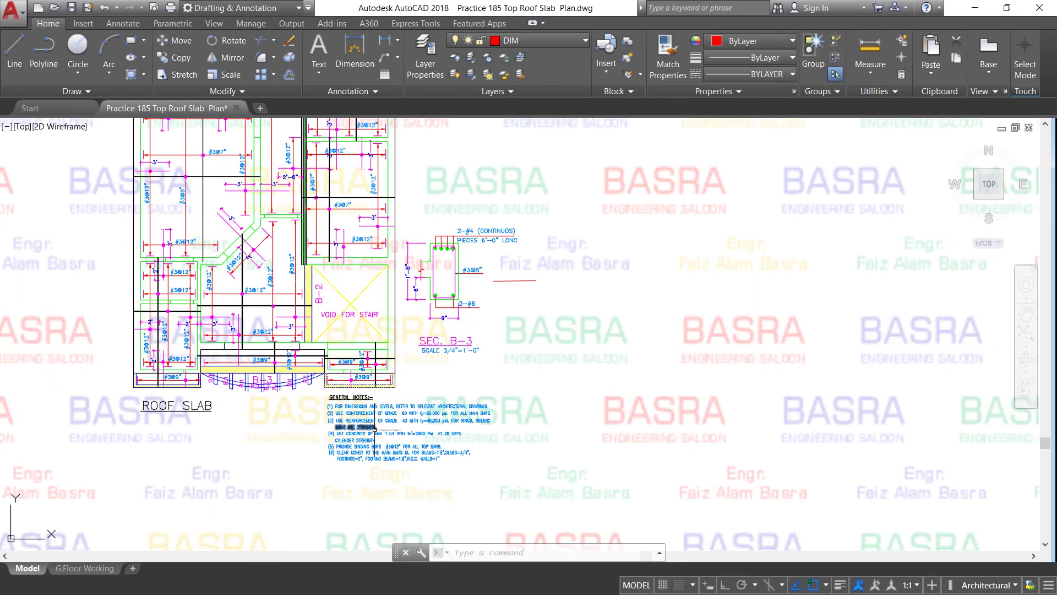
Step: Read general note 4 on the concrete mix and its 28-day cylinder strength
scroll(374, 429, up, 6)
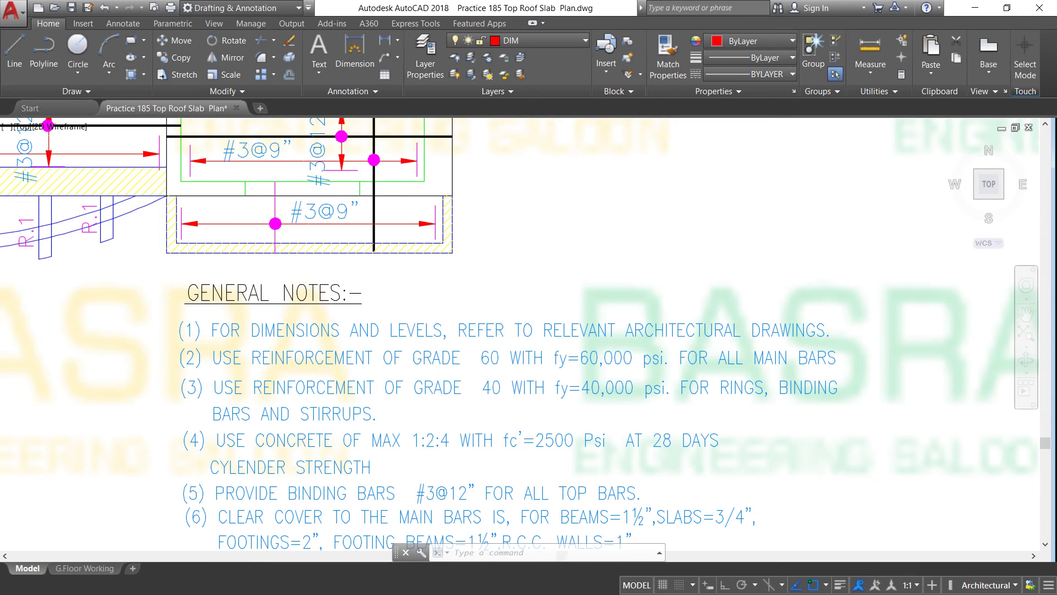
scroll(342, 413, down, 4)
scroll(308, 418, up, 3)
scroll(314, 410, up, 2)
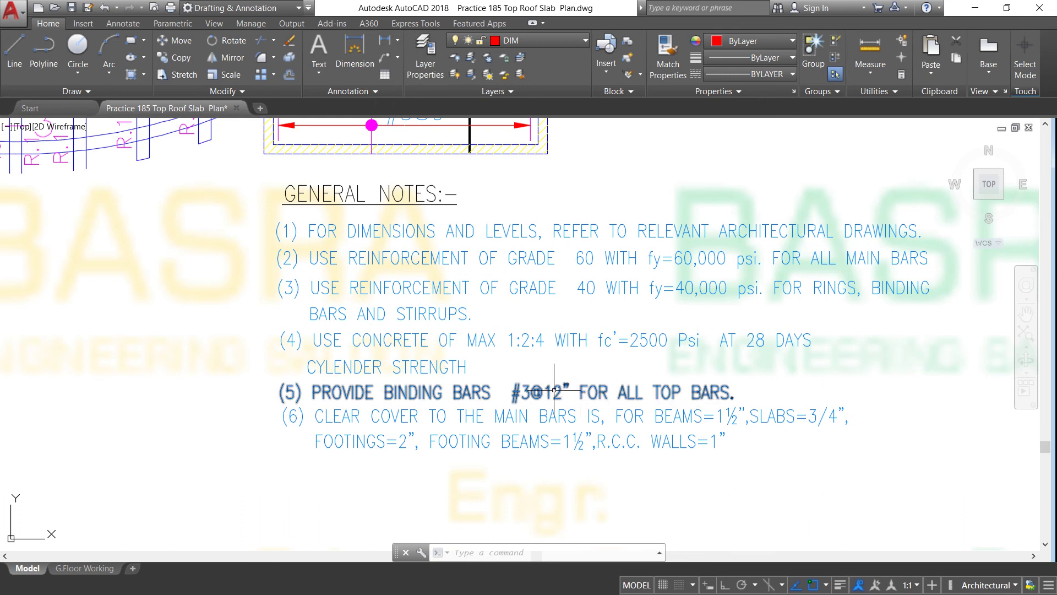
Step: Compare general note 5 on binding bars with the top bars in the slab panels above the ROOF SLAB title
scroll(565, 405, down, 4)
scroll(278, 263, up, 2)
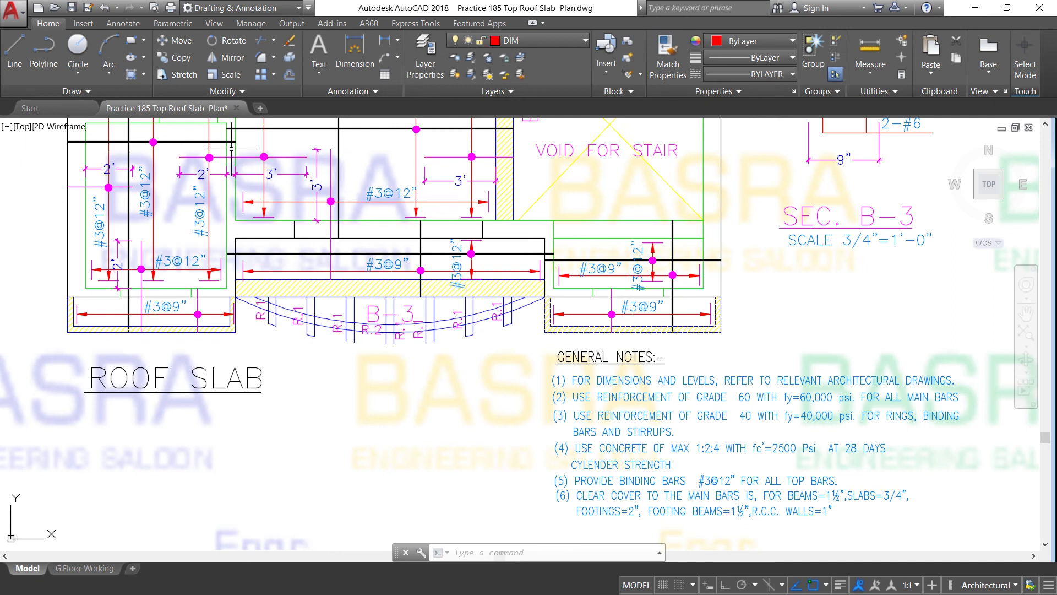
scroll(253, 169, down, 2)
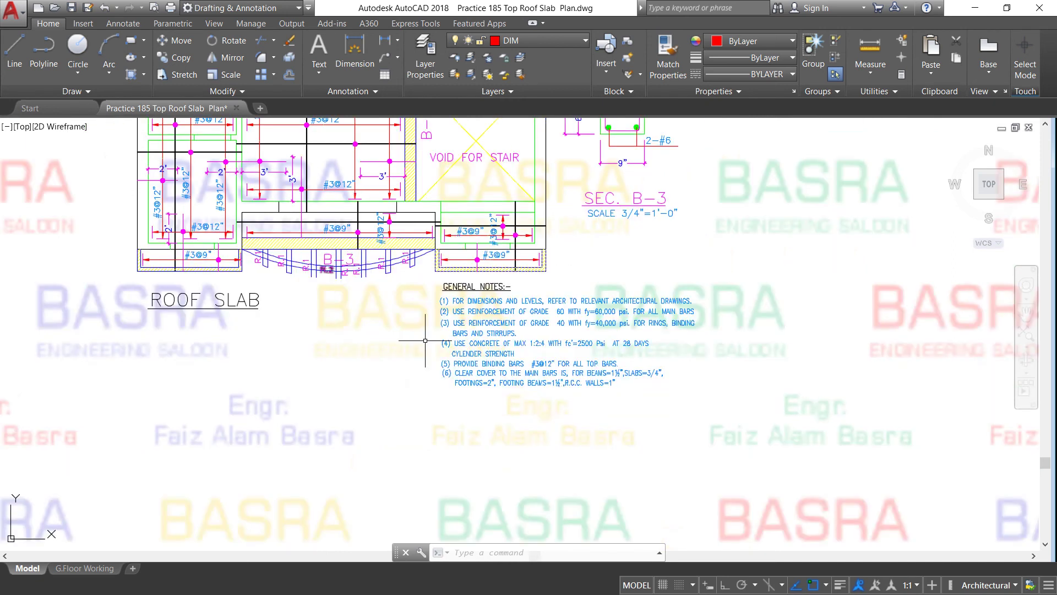
scroll(531, 386, up, 4)
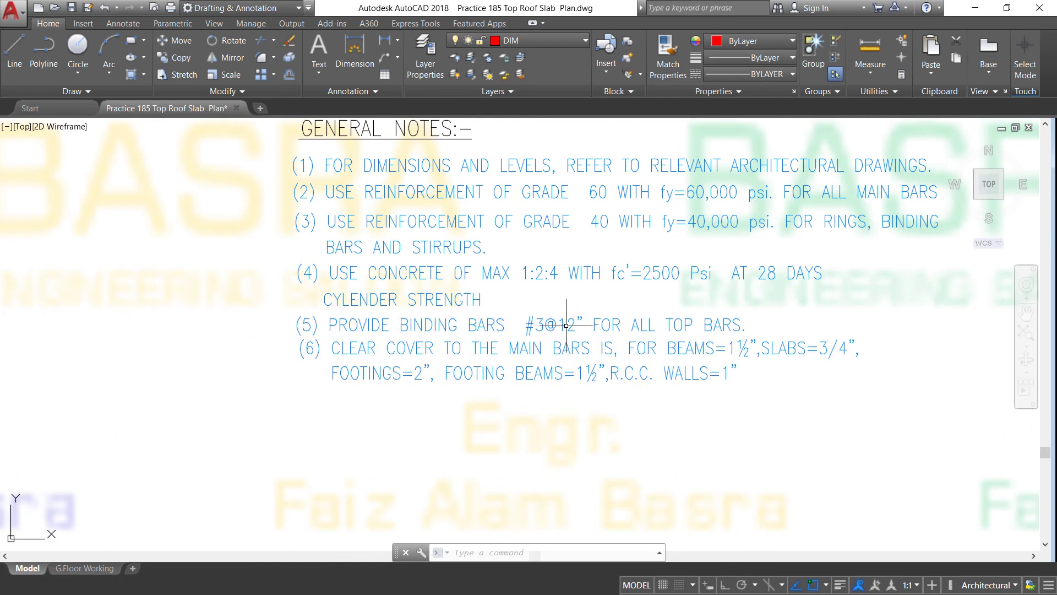
scroll(528, 325, down, 2)
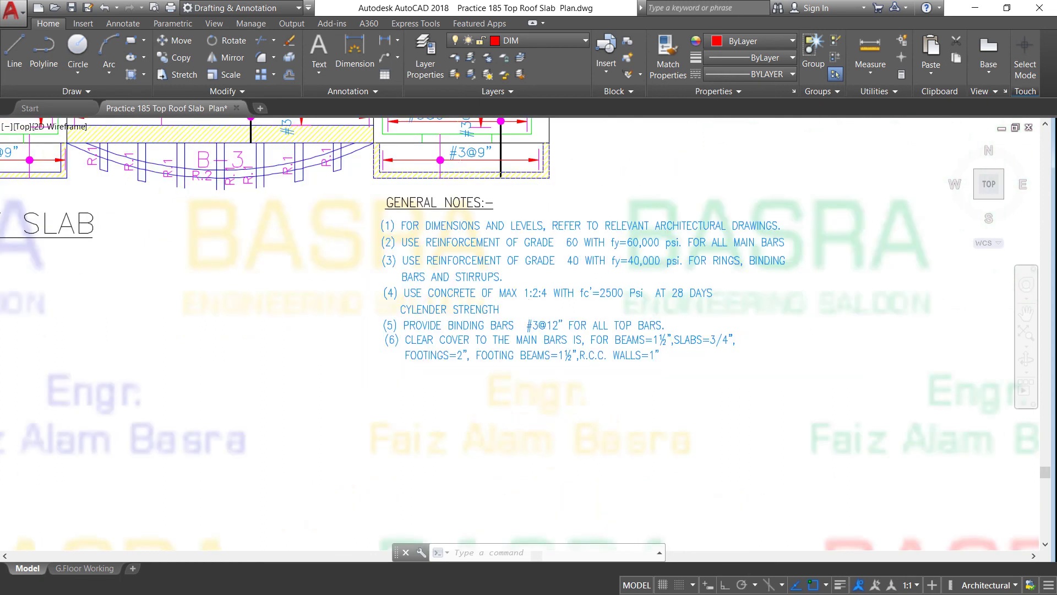
scroll(529, 325, down, 4)
scroll(309, 167, up, 4)
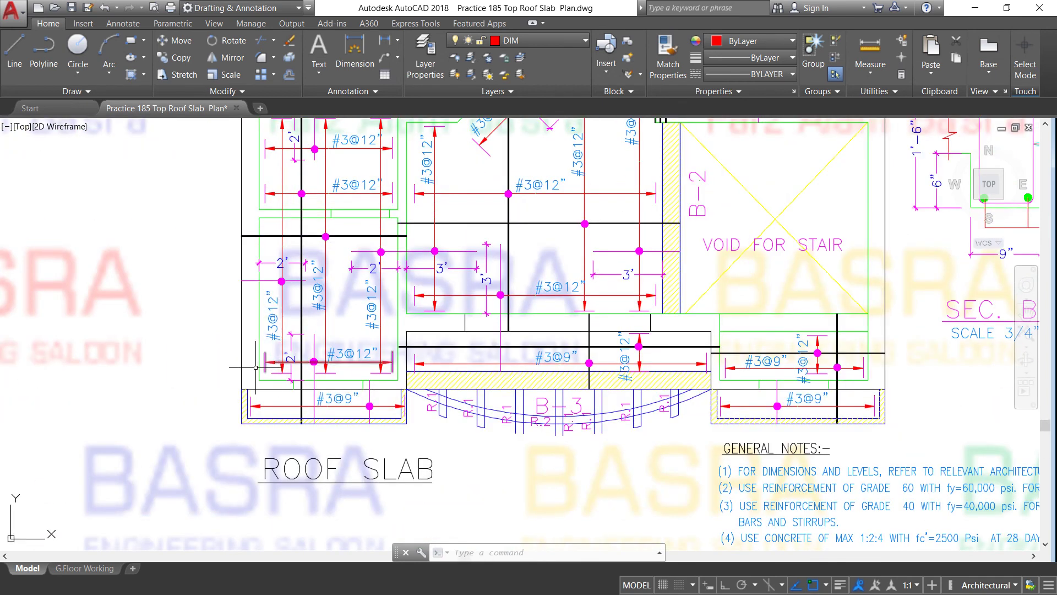
scroll(282, 314, down, 4)
scroll(484, 411, up, 6)
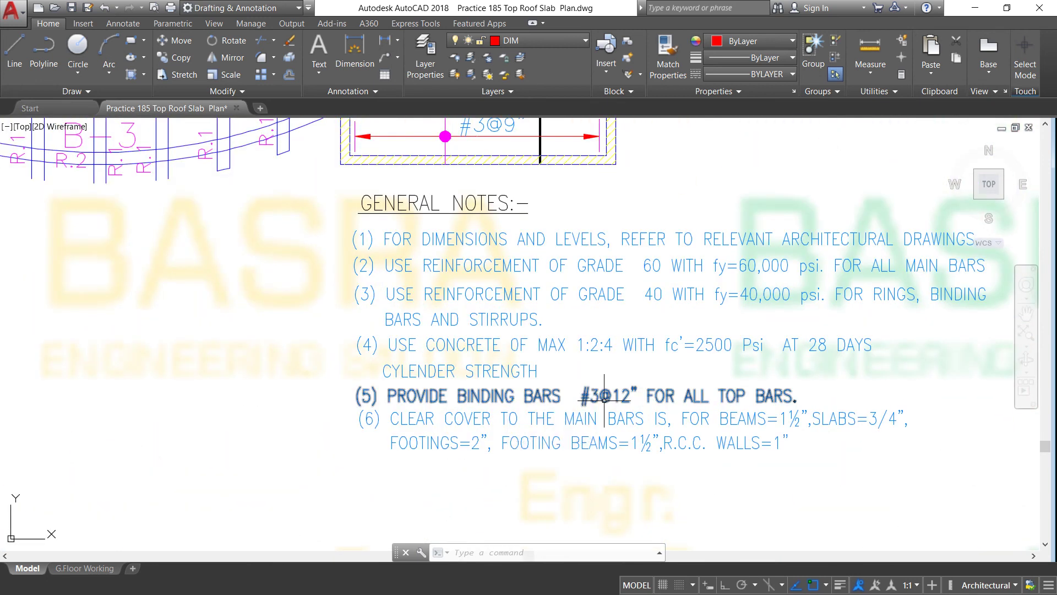
Step: Read general note 6 on the clear cover to the main bars of beams and slabs
scroll(637, 398, down, 3)
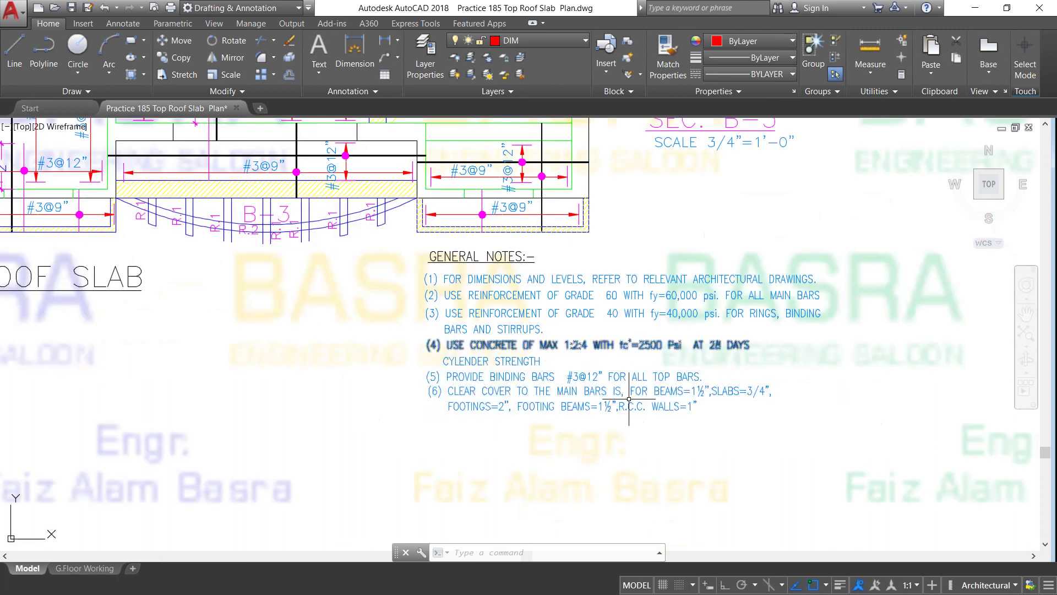
scroll(654, 381, up, 6)
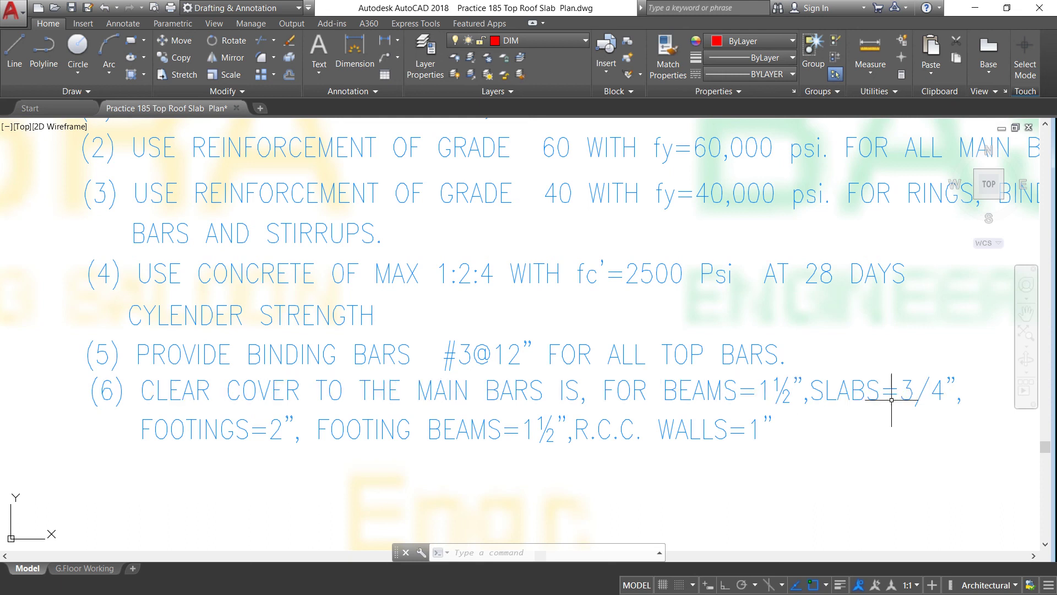
scroll(672, 433, down, 4)
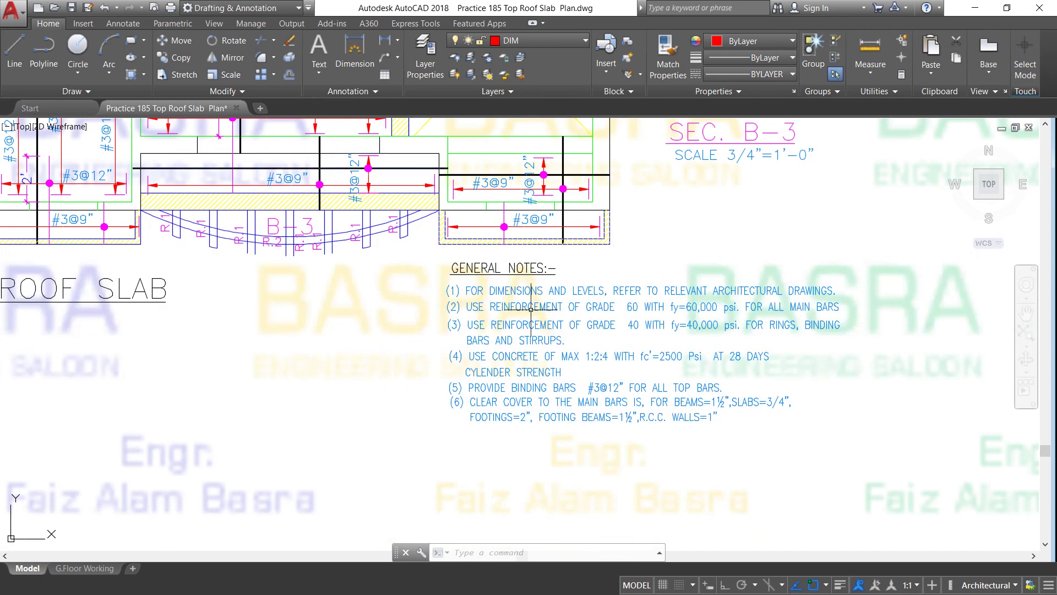
scroll(741, 417, up, 2)
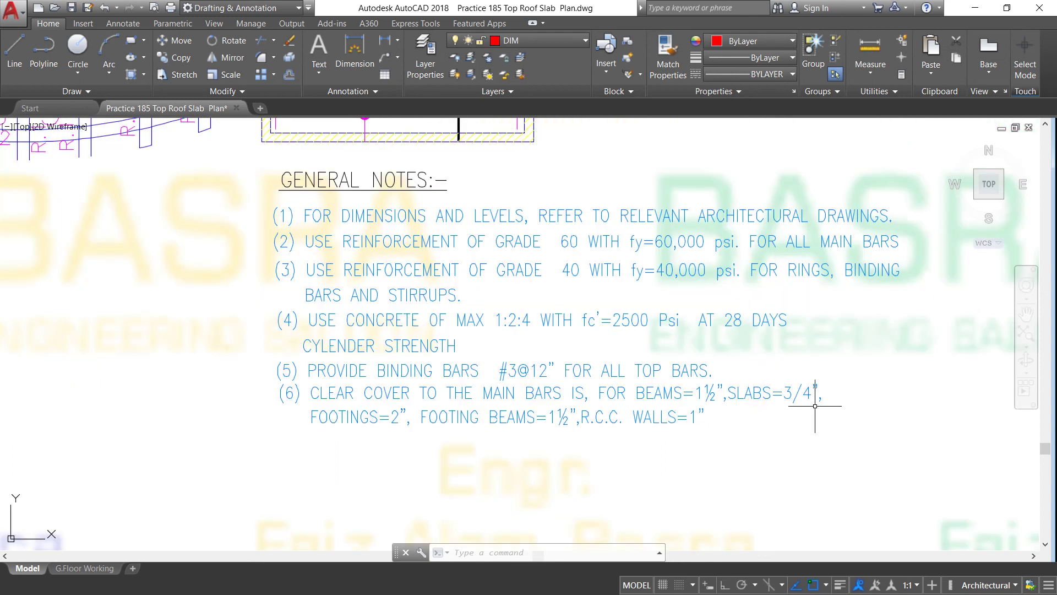
scroll(809, 402, up, 2)
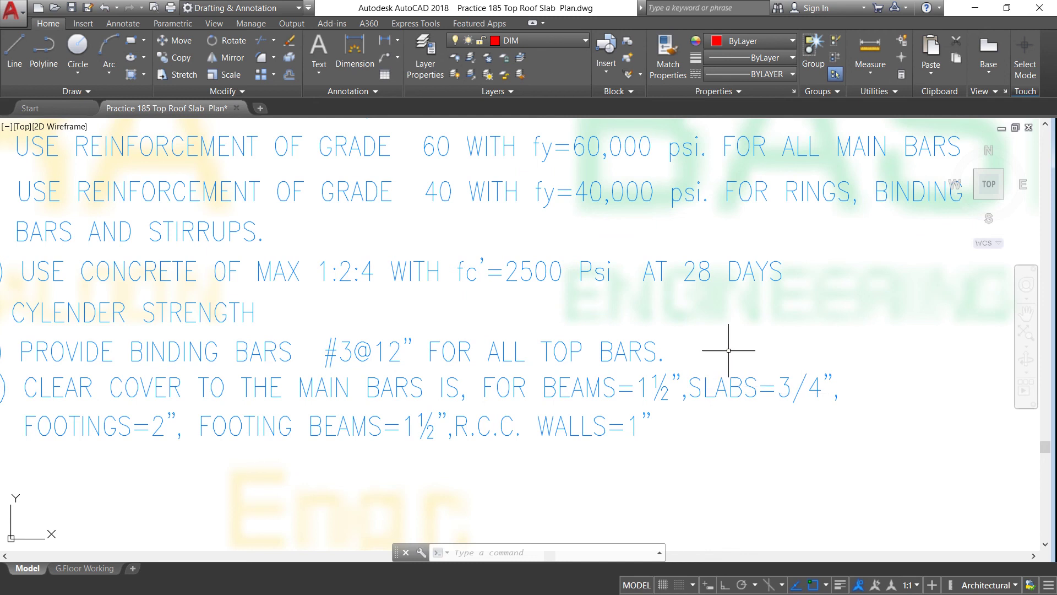
Step: Read the second line of general note 6 on clear cover for footings, footing beams and R.C.C. walls
scroll(716, 350, down, 4)
scroll(435, 369, up, 5)
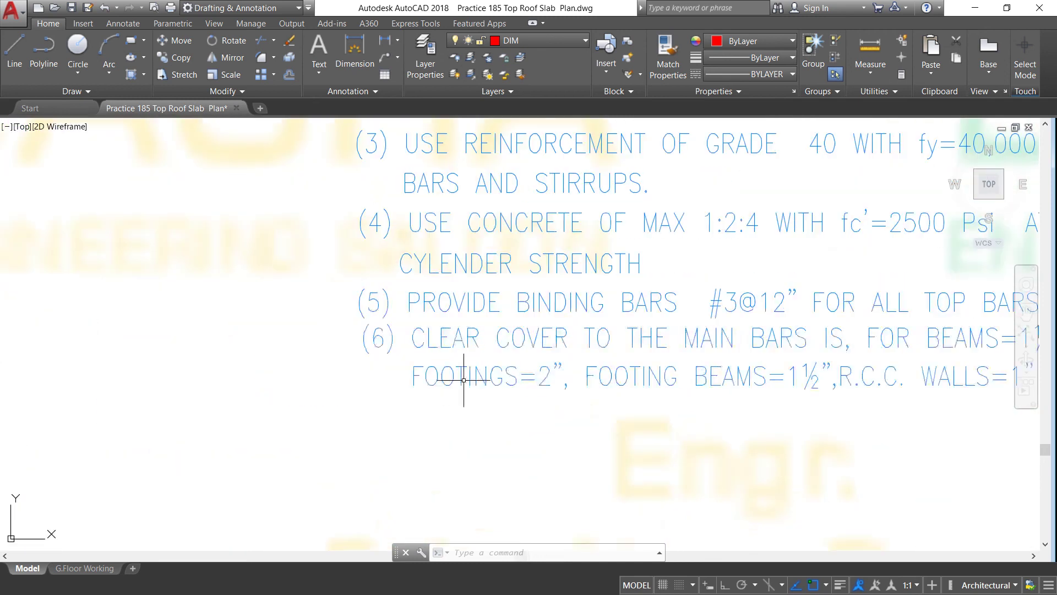
scroll(549, 389, up, 2)
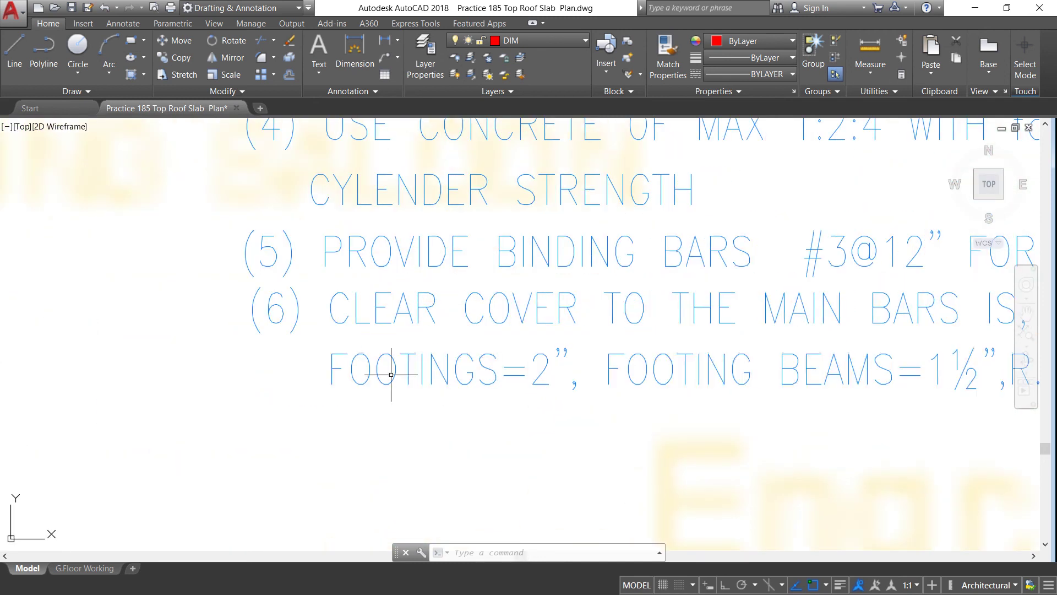
scroll(385, 377, down, 2)
scroll(755, 381, up, 2)
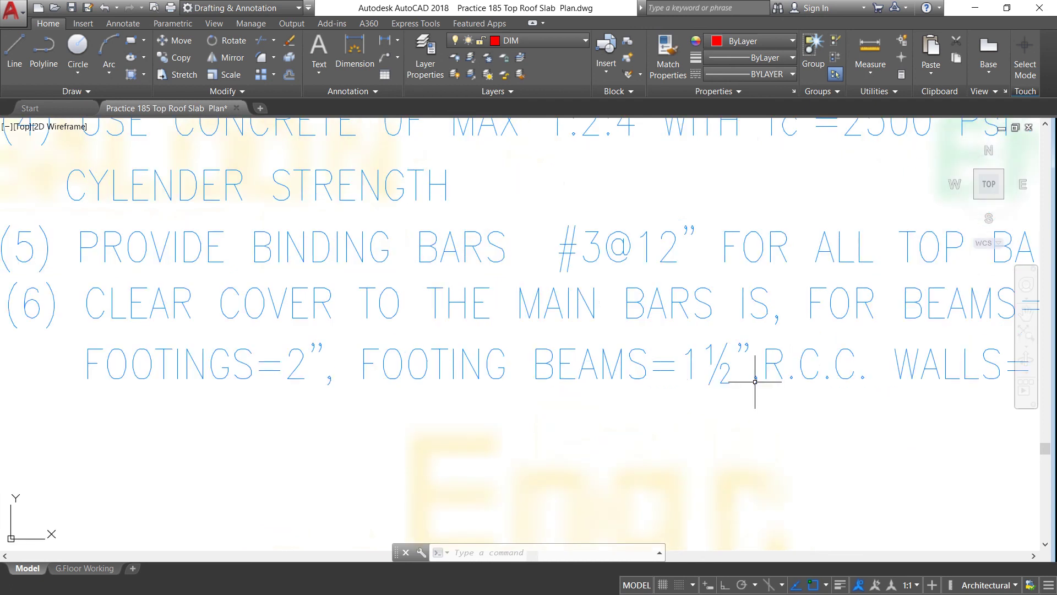
scroll(731, 379, down, 2)
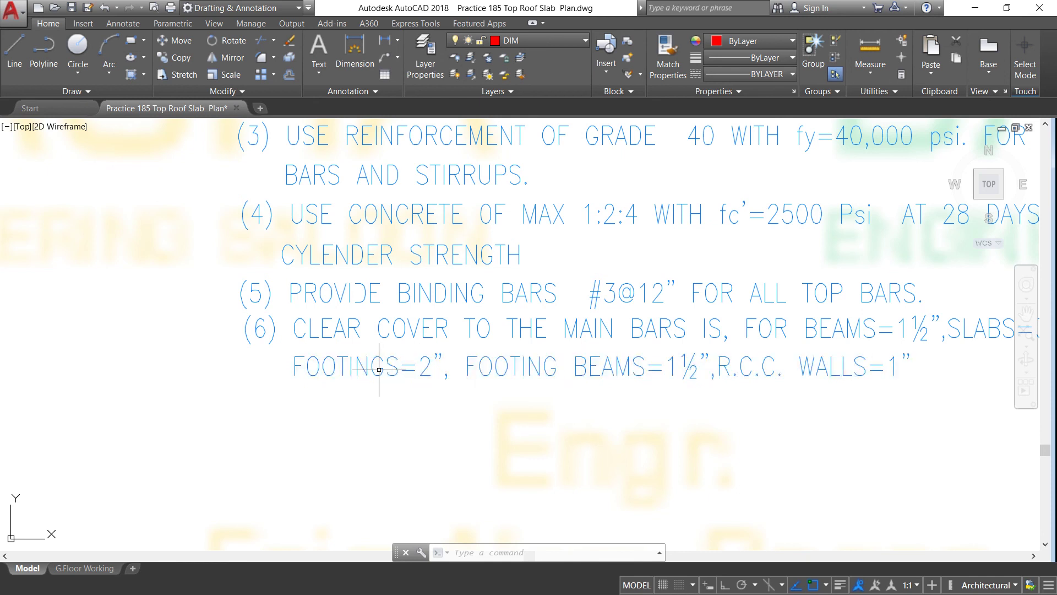
scroll(386, 374, down, 4)
scroll(494, 372, up, 4)
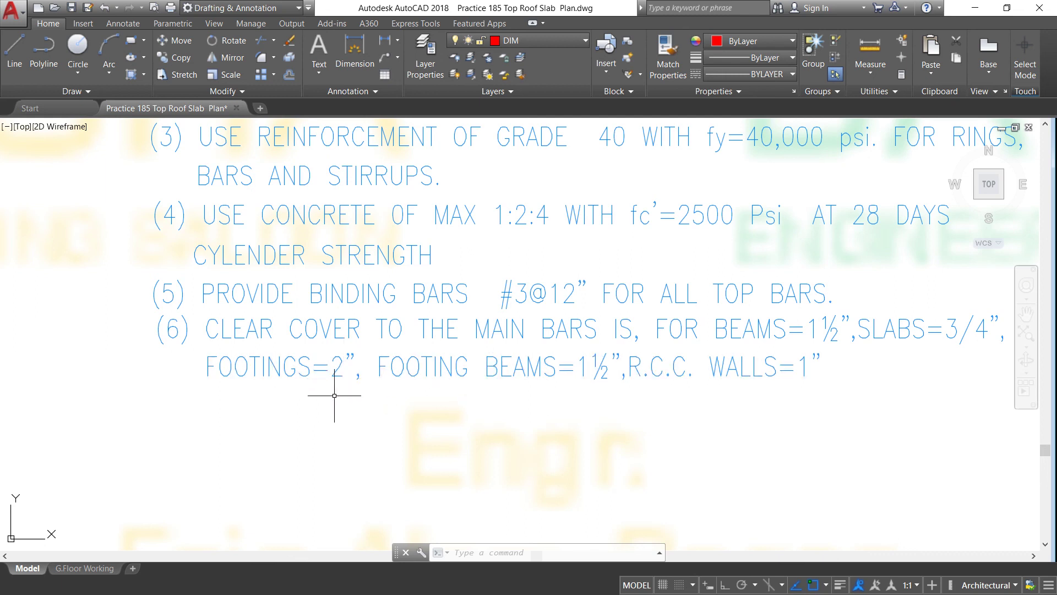
scroll(327, 387, down, 4)
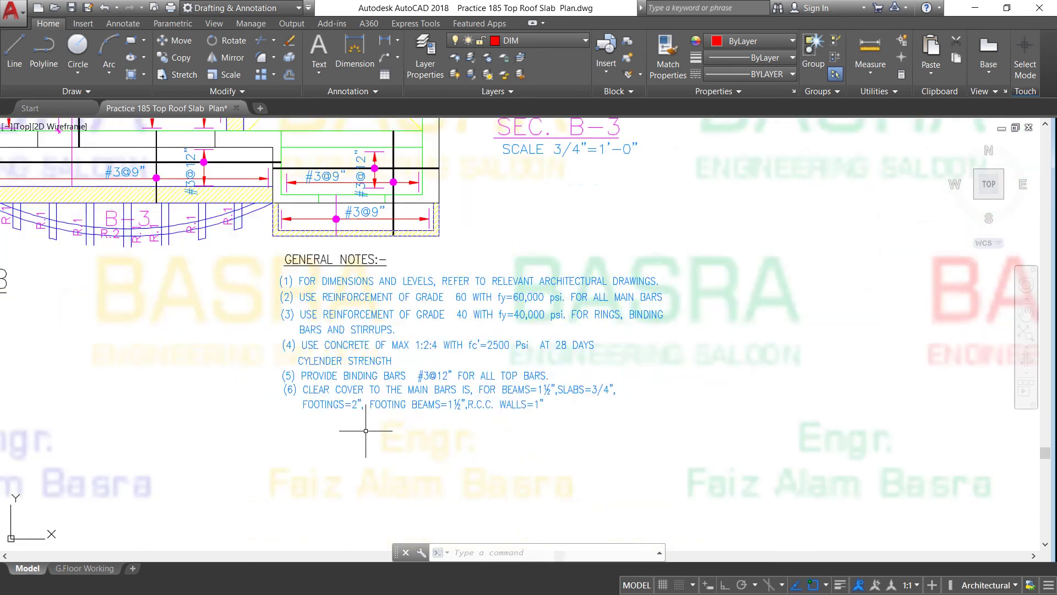
Step: Review the complete roof slab sheet and its title for the three-storey 27' x 60' house
scroll(364, 428, down, 4)
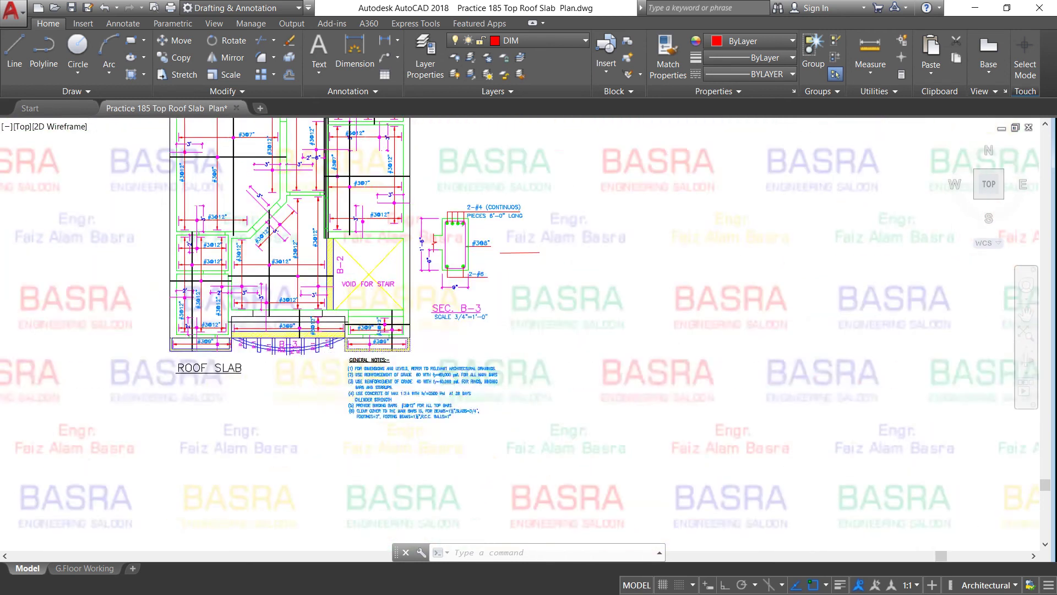
scroll(268, 358, down, 3)
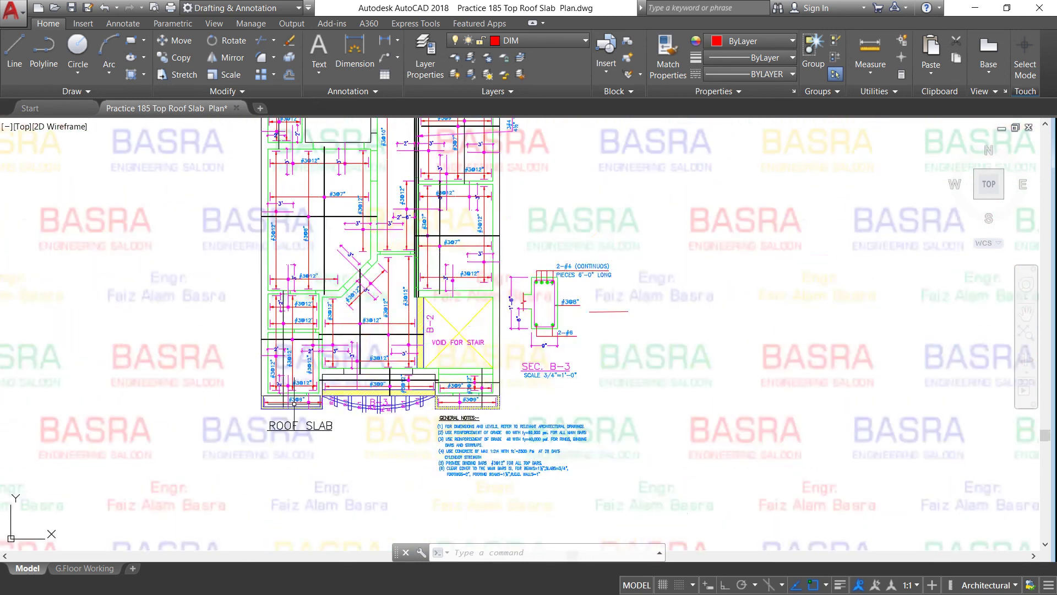
scroll(315, 366, down, 2)
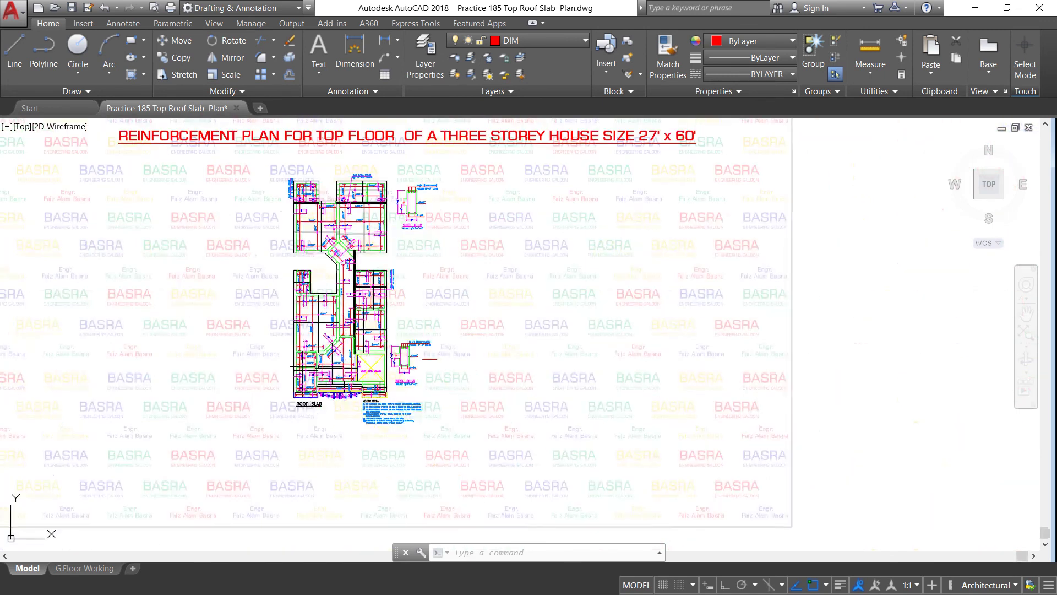
scroll(221, 226, up, 2)
scroll(220, 229, down, 2)
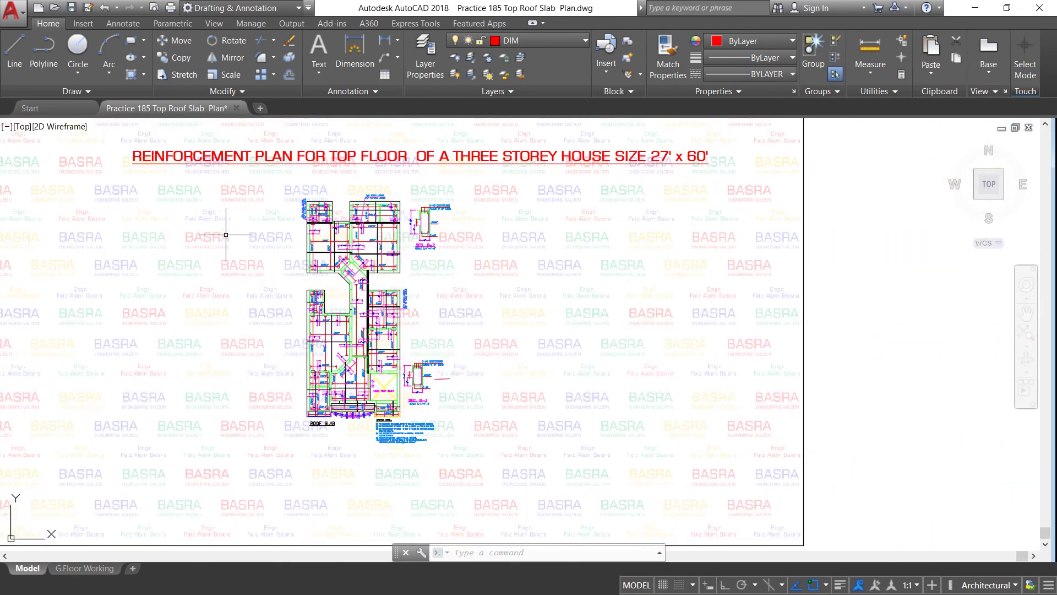
scroll(622, 159, up, 2)
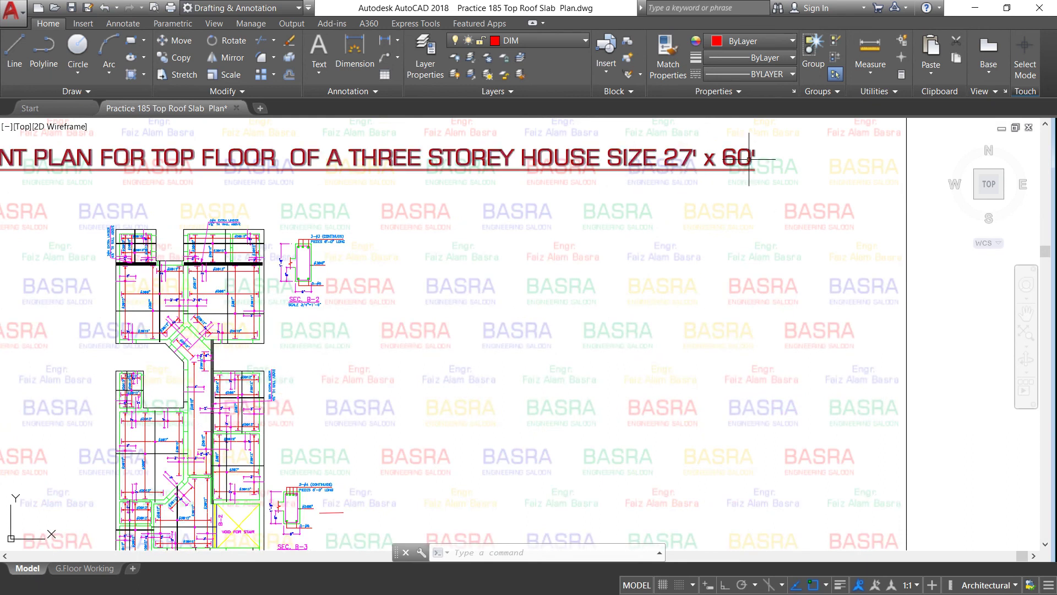
scroll(814, 179, down, 2)
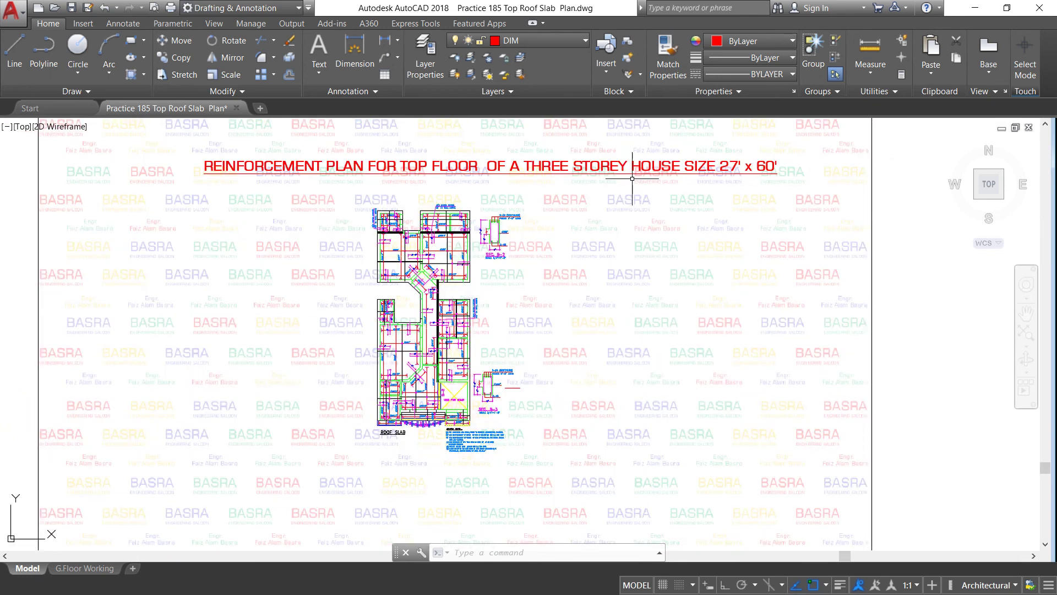
Step: Look over the plan's upper slab panels, the extra bars under walls and section B-2 within the overall layout
scroll(511, 170, up, 2)
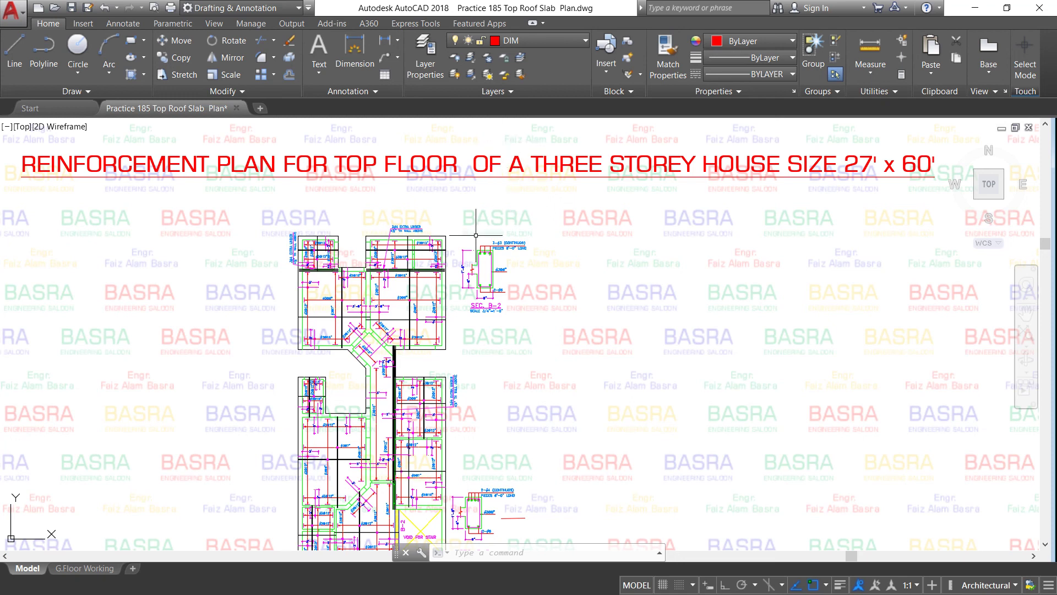
scroll(343, 282, up, 1)
scroll(321, 272, up, 1)
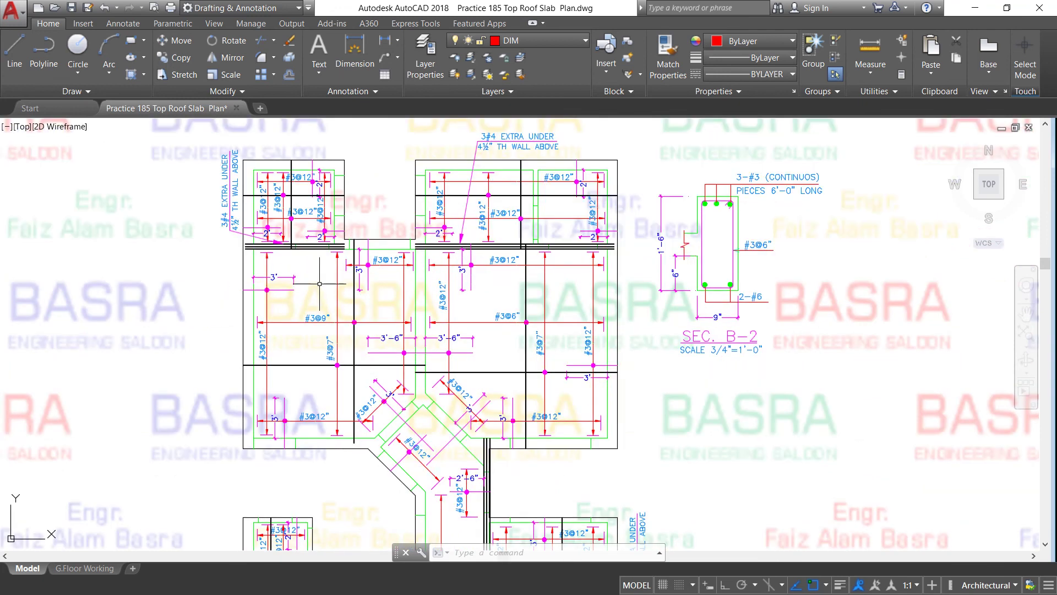
scroll(321, 271, down, 1)
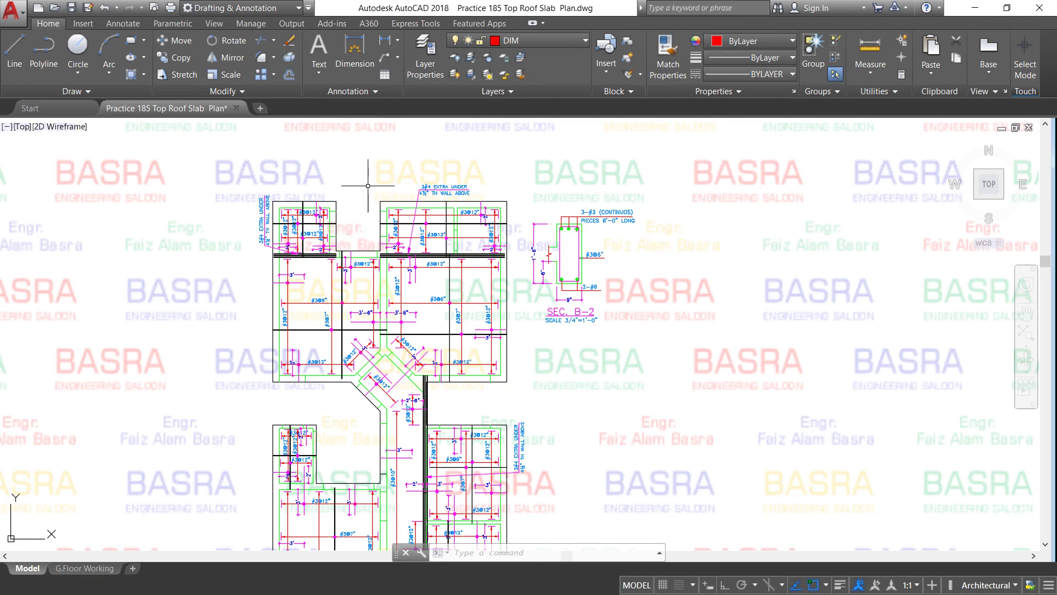
scroll(368, 186, down, 2)
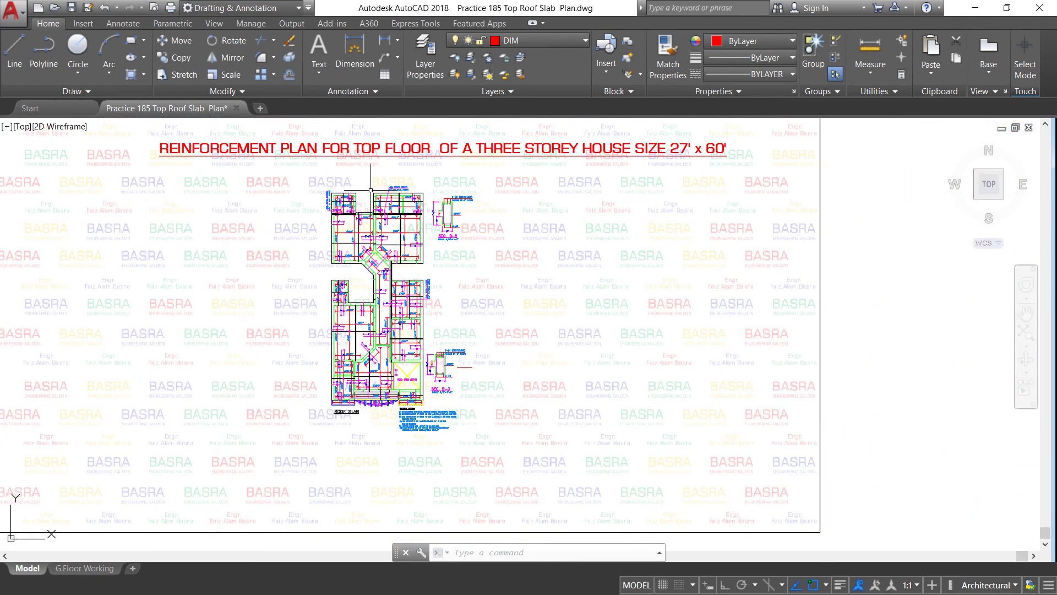
scroll(187, 169, up, 1)
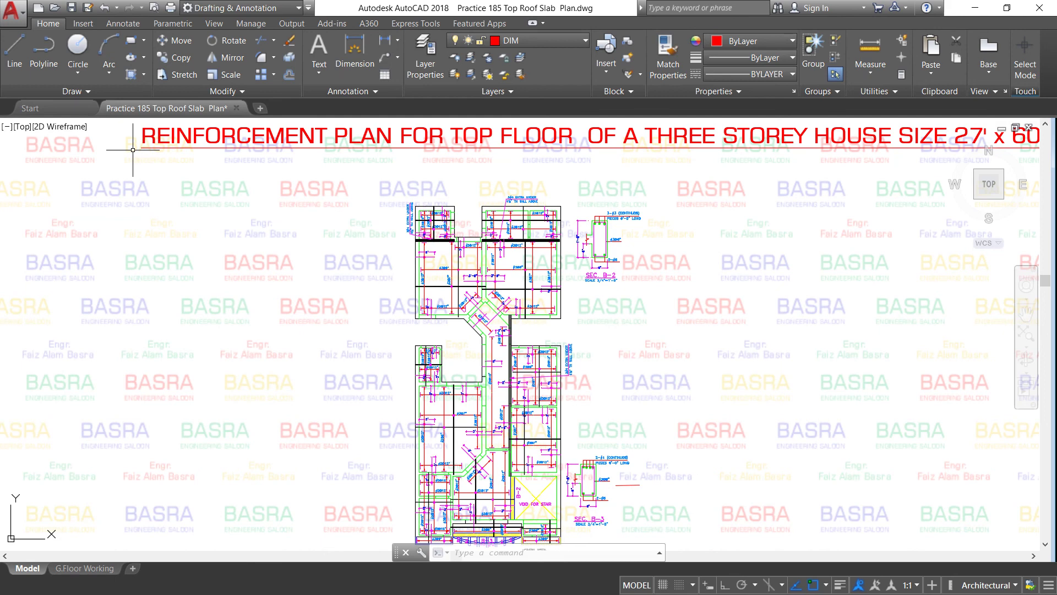